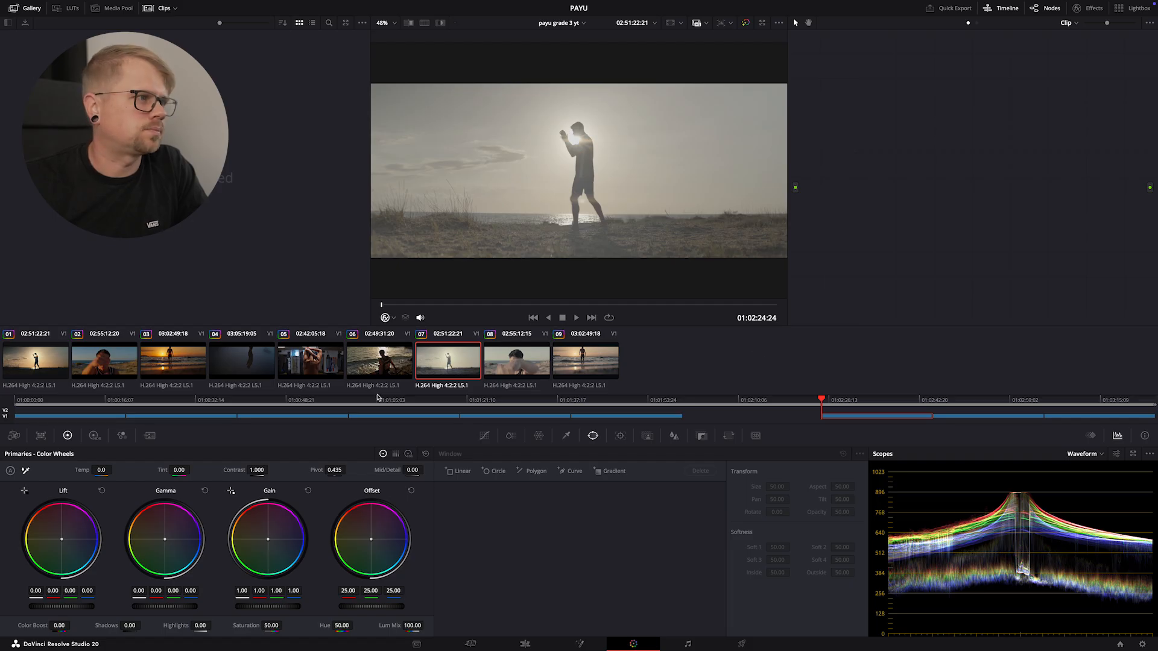
Step: Preview the ungraded clips 07, 08 and 09, finishing on clip 07
click(521, 365)
click(582, 366)
click(462, 370)
click(517, 367)
click(582, 366)
click(451, 365)
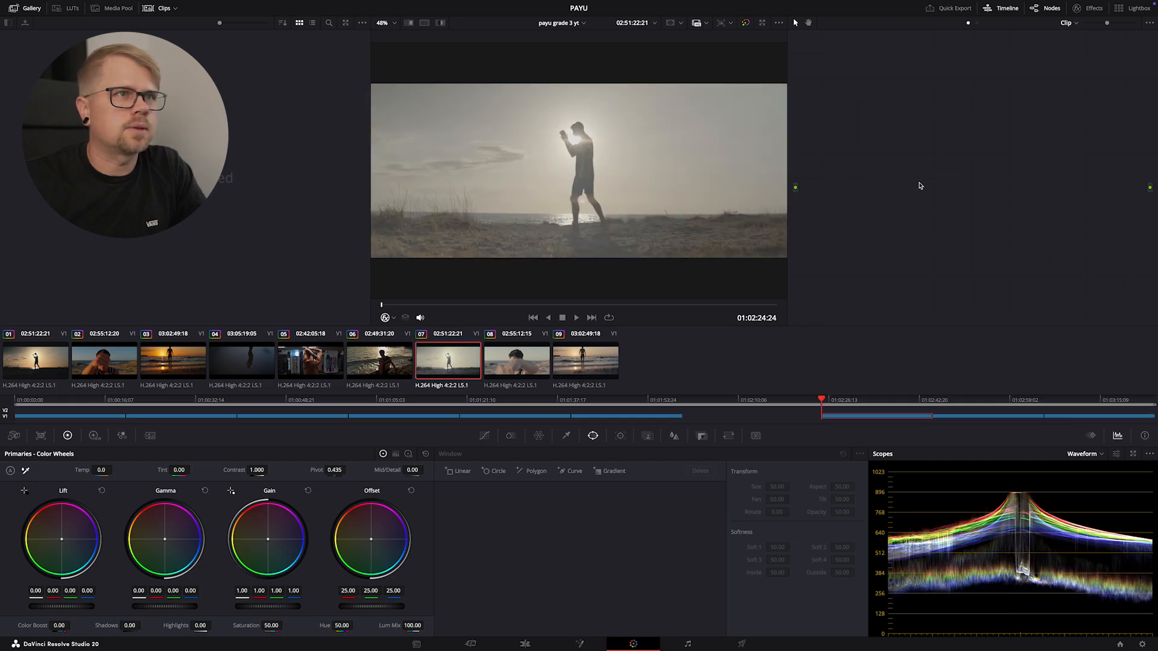
Step: Add three serial nodes to clip 07 and place them in a row midway between the graph's source and output
key(alt+s)
key(alt+s)
key(alt+s)
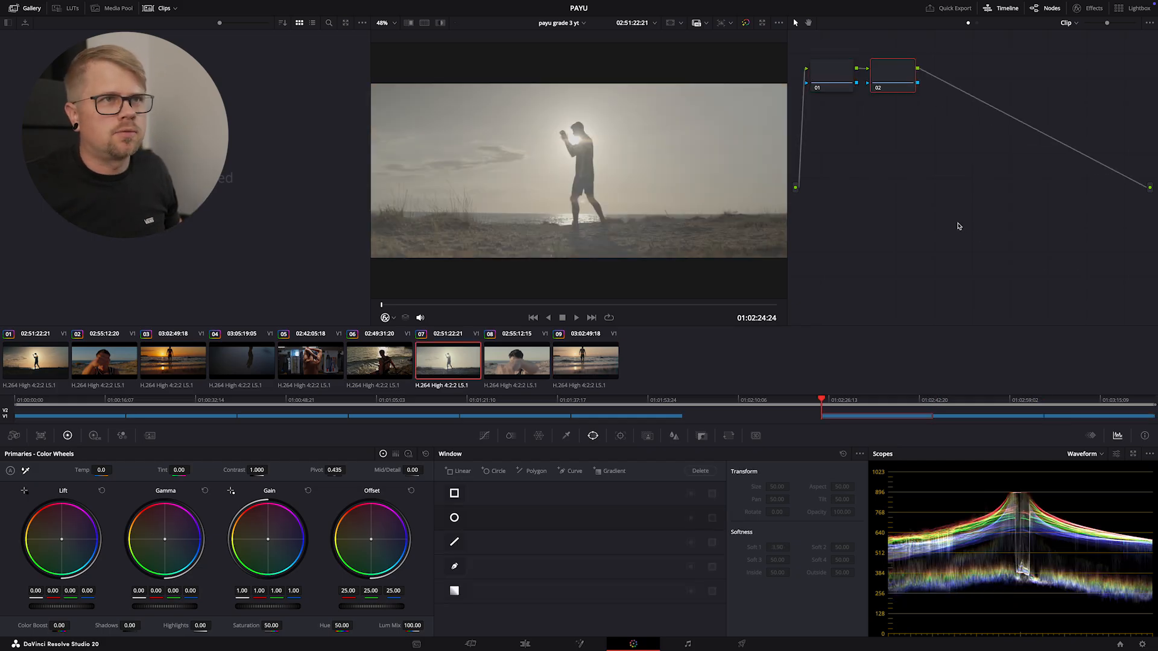
drag(1021, 62, 889, 195)
Step: Label the first node PRIMARY
click(884, 198)
right_click(895, 193)
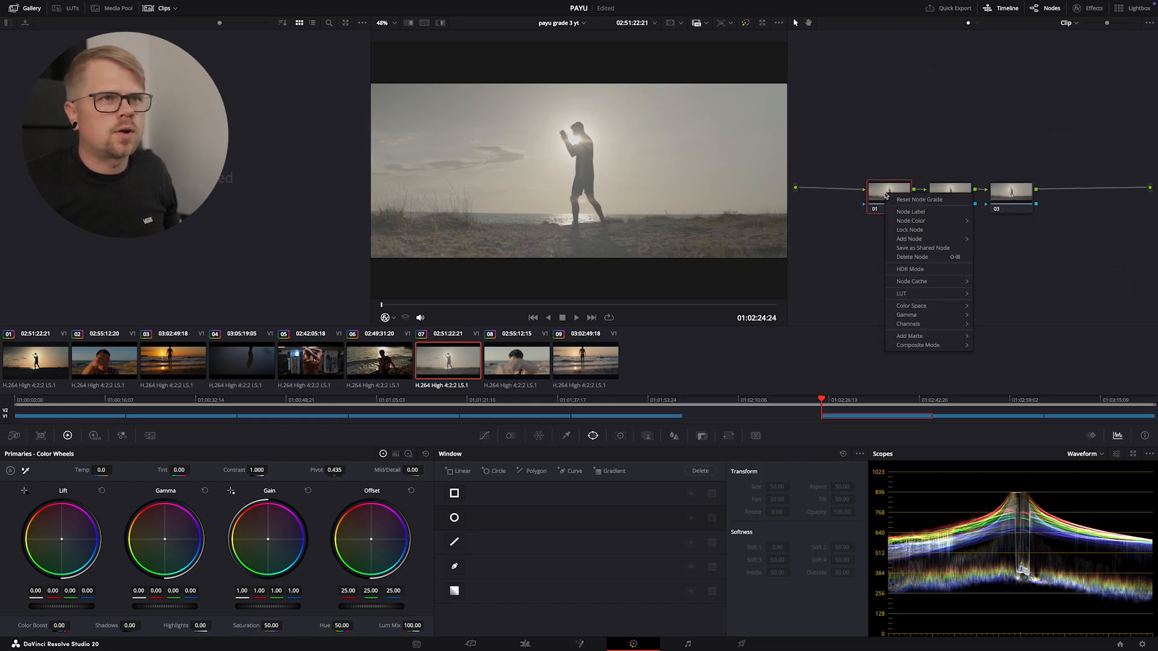
click(924, 212)
text(PRIMARY)
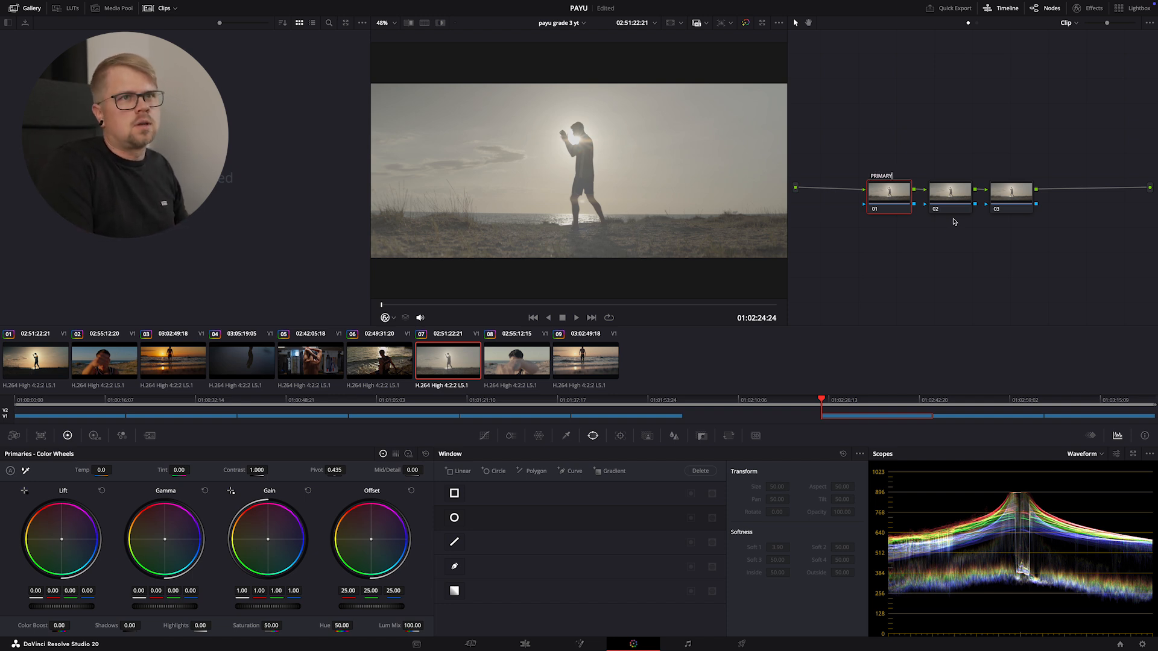
key(Return)
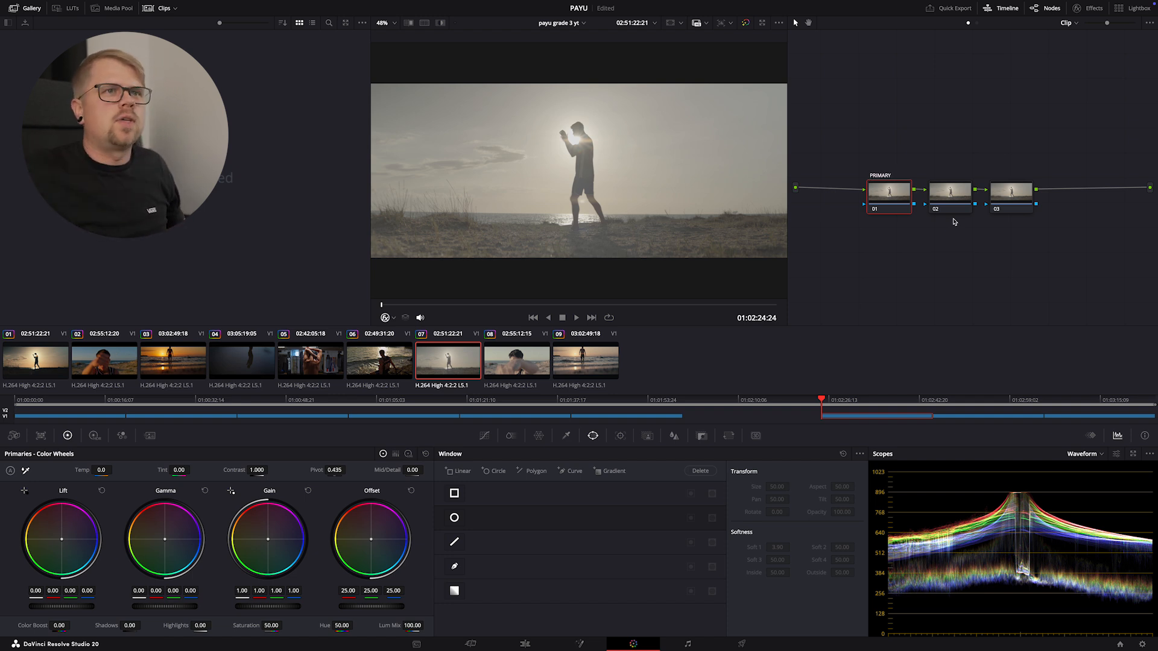
Step: Label the second node SATU
right_click(945, 196)
click(946, 199)
click(946, 199)
right_click(946, 199)
click(977, 217)
text(SATU)
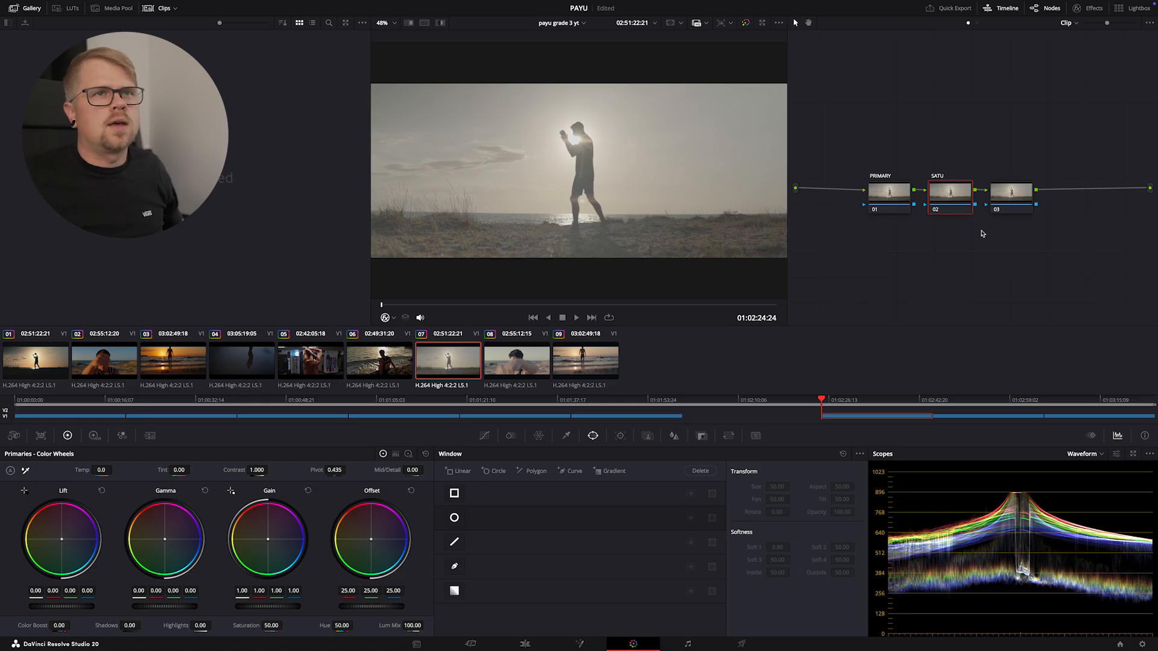
Step: Label the third node CST
right_click(989, 195)
click(991, 196)
right_click(1012, 194)
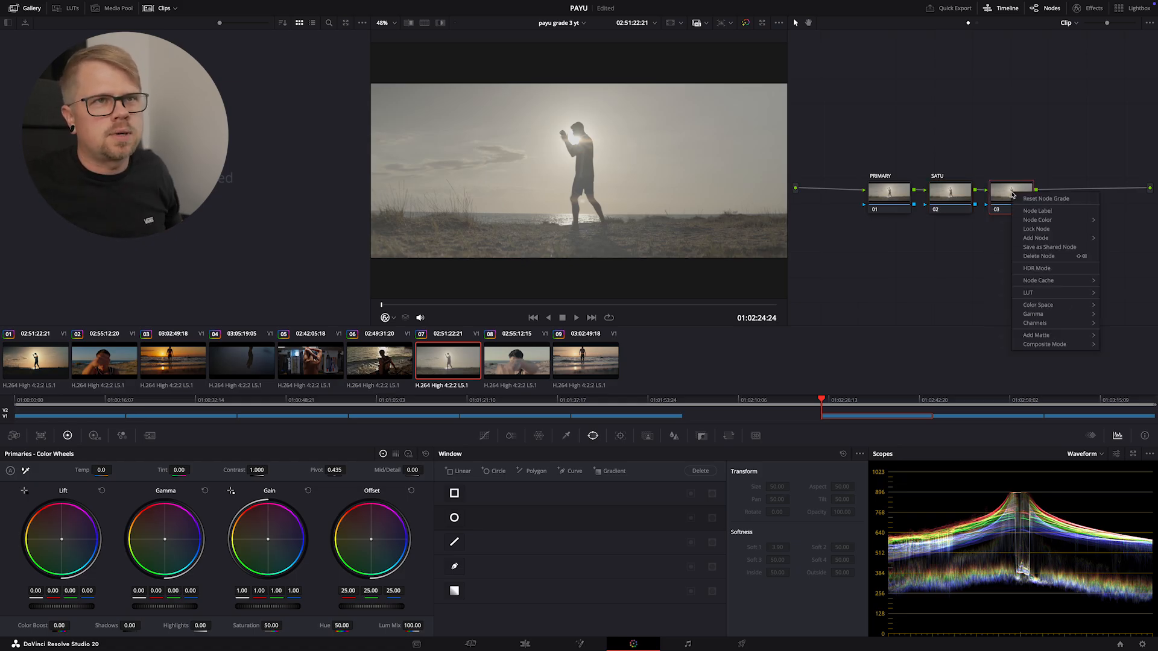
click(1039, 211)
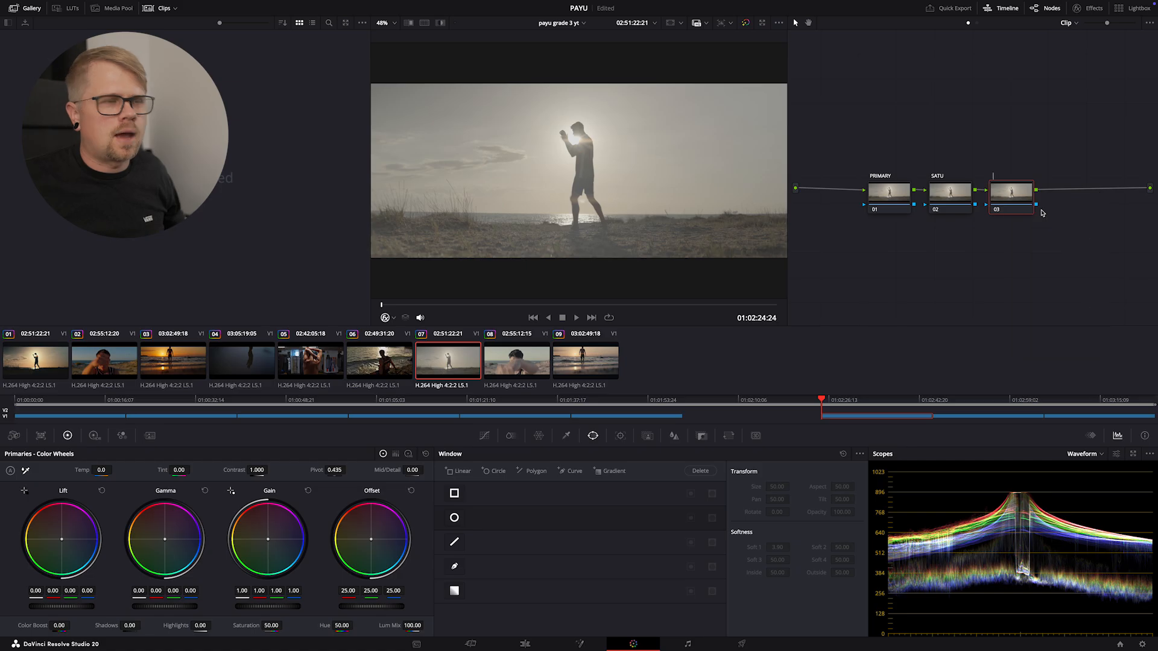
text(CST)
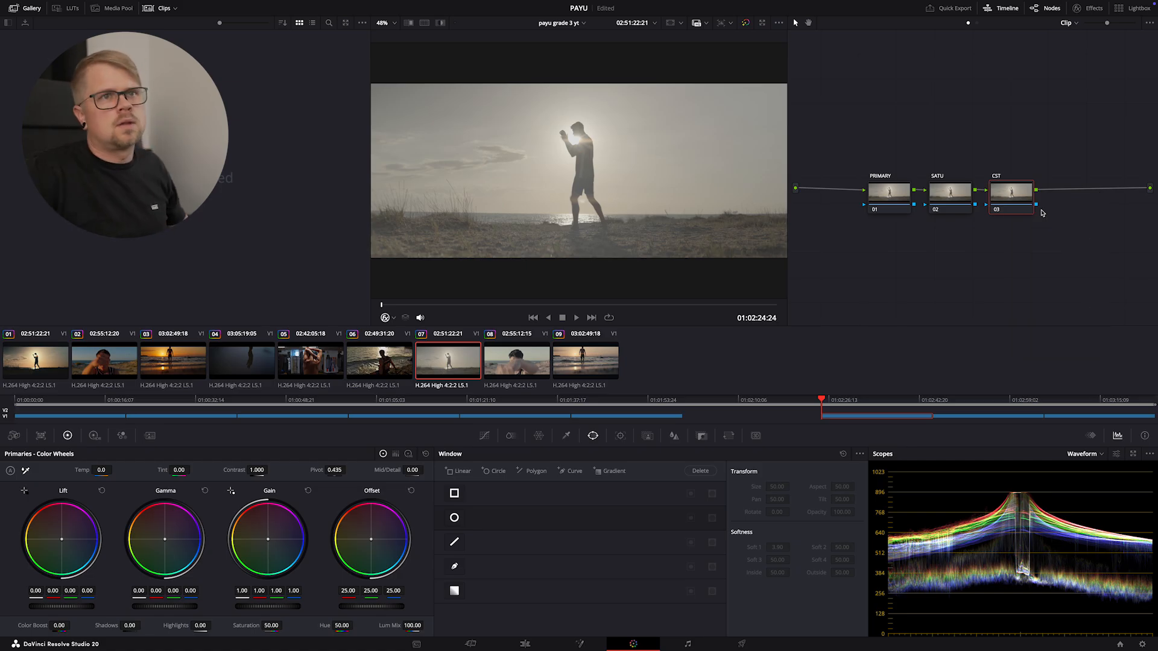
Step: Move the three labelled nodes together slightly higher in the node graph
drag(1018, 158, 857, 211)
drag(1010, 190, 1006, 178)
click(1032, 147)
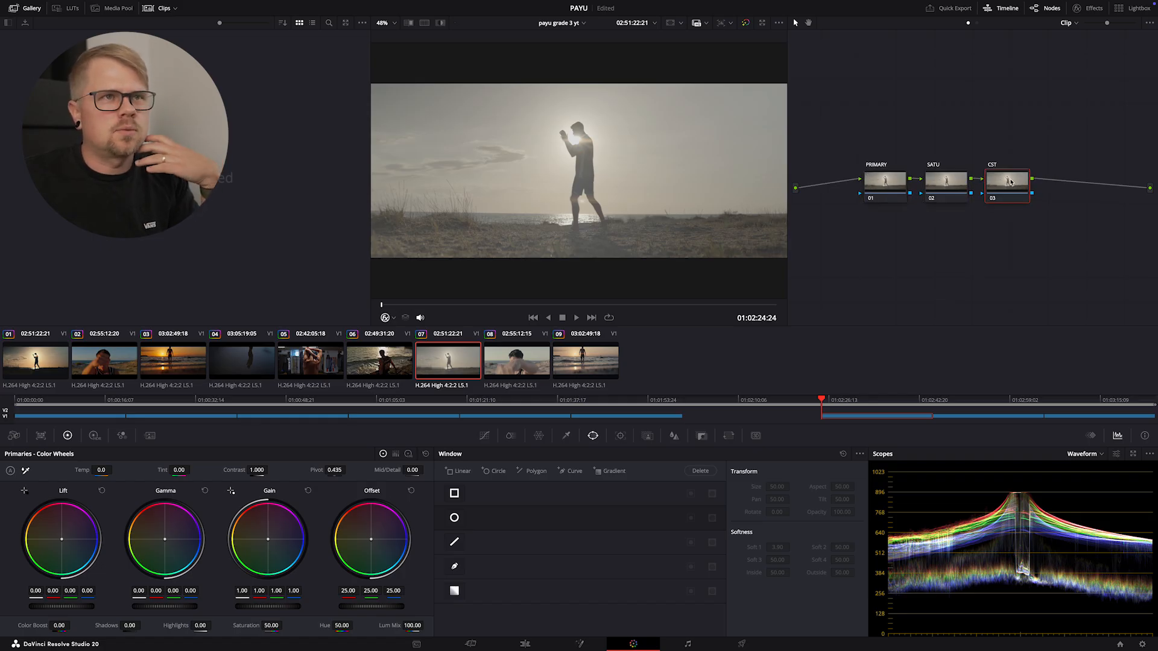
Step: Search the effects library for "color" and apply Color Space Transform to the CST node
click(1092, 9)
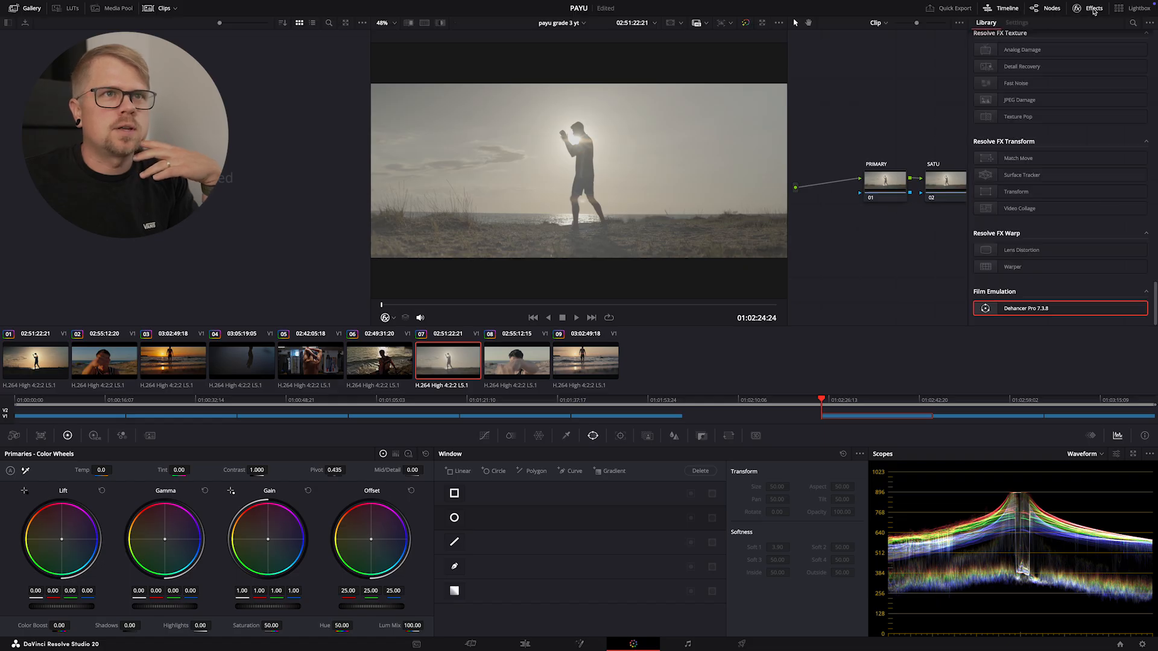
click(1132, 23)
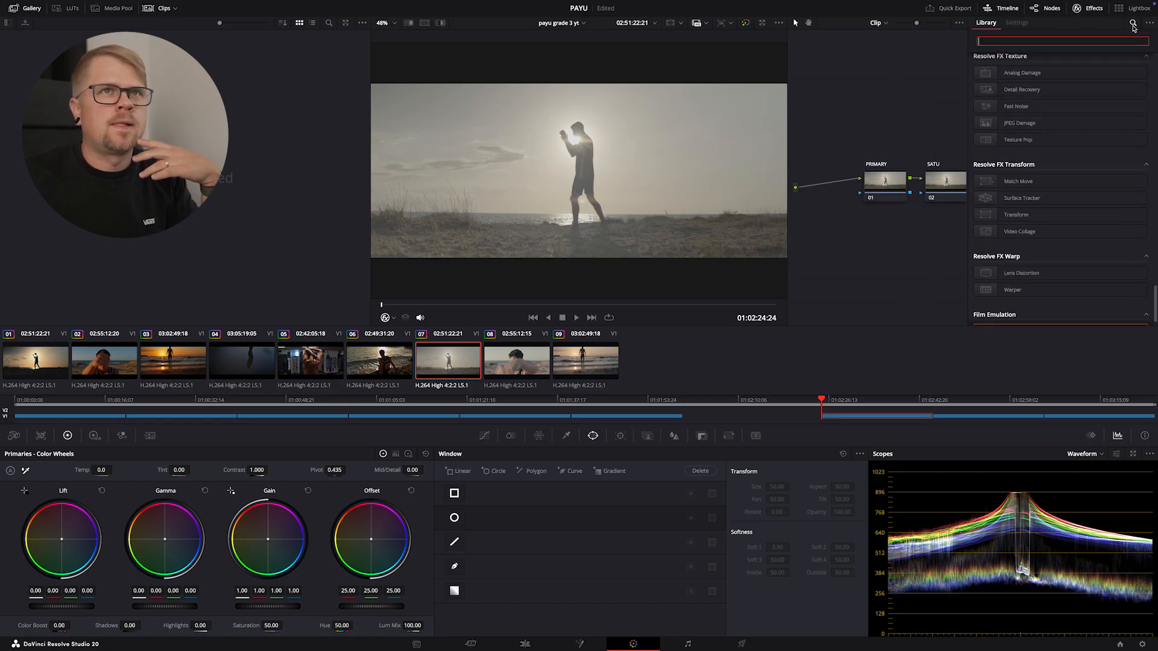
text(c)
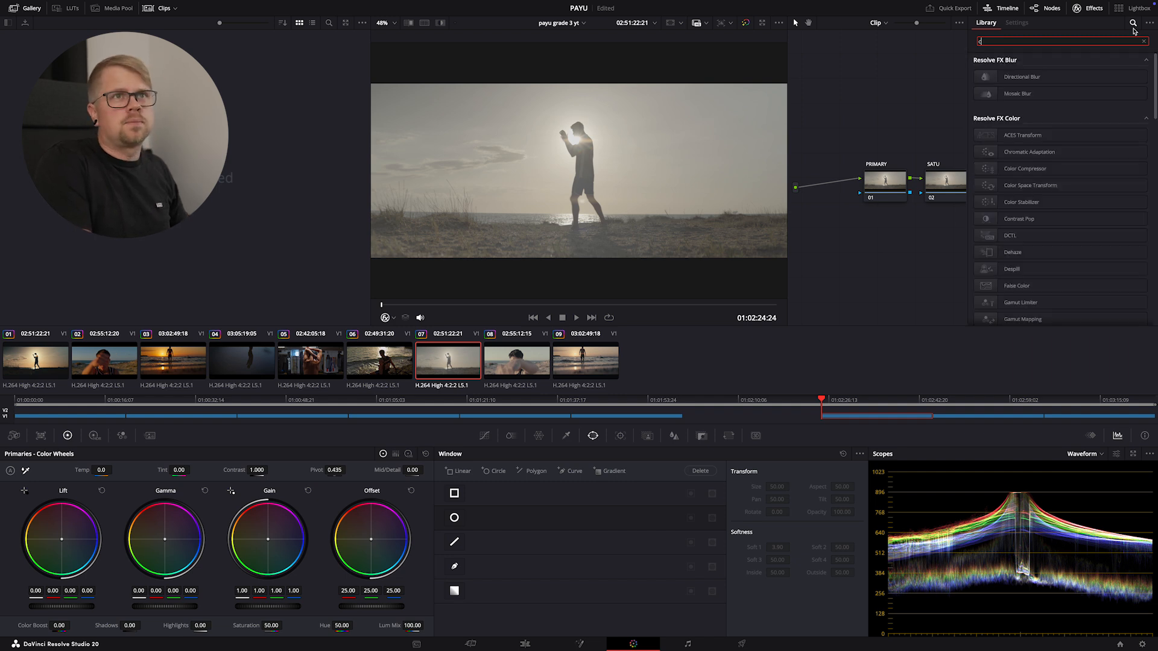
text(olor)
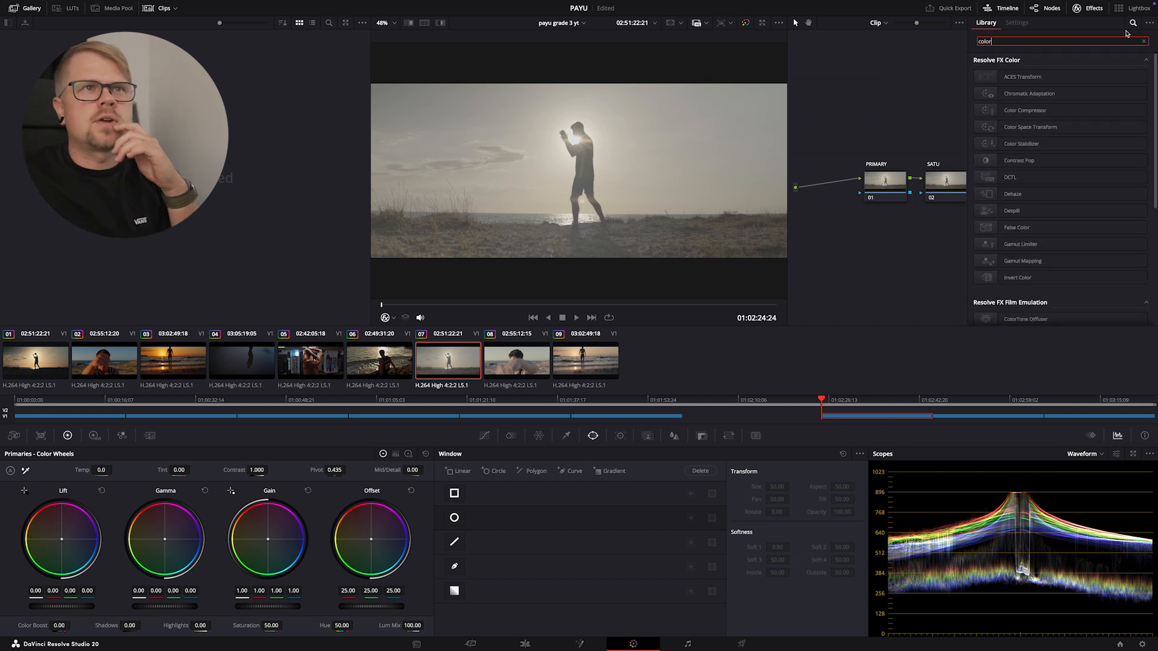
mouse_move(1085, 128)
mouse_down()
mouse_move(946, 181)
mouse_move(951, 163)
mouse_move(1121, 151)
mouse_move(1104, 129)
mouse_up()
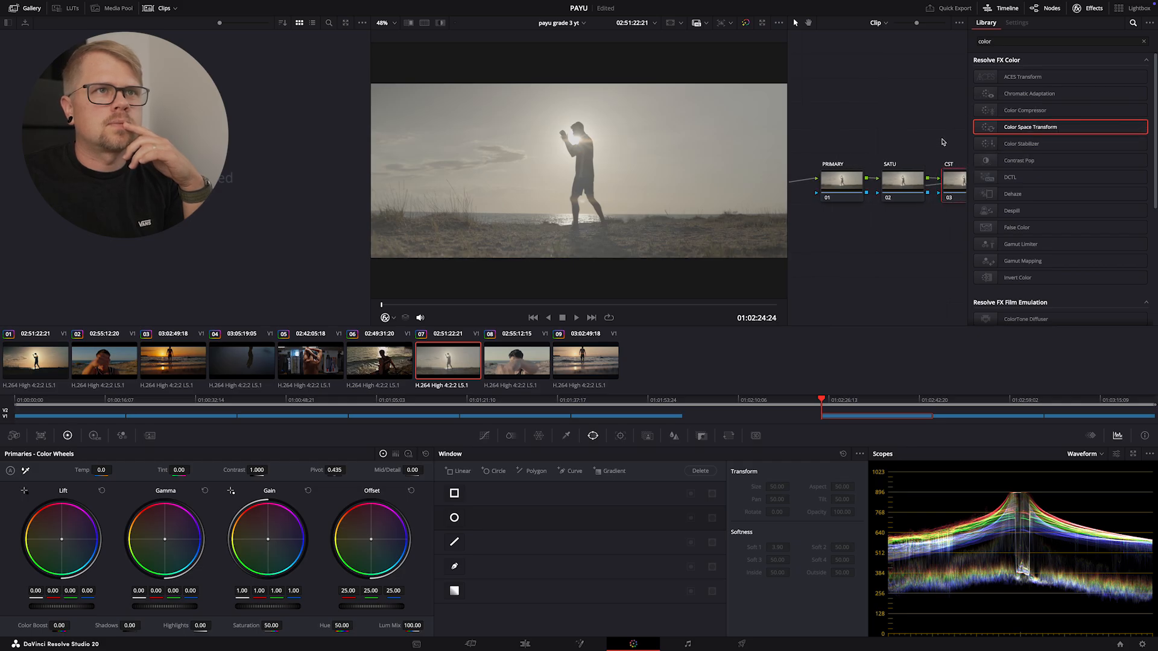
drag(1068, 128, 945, 185)
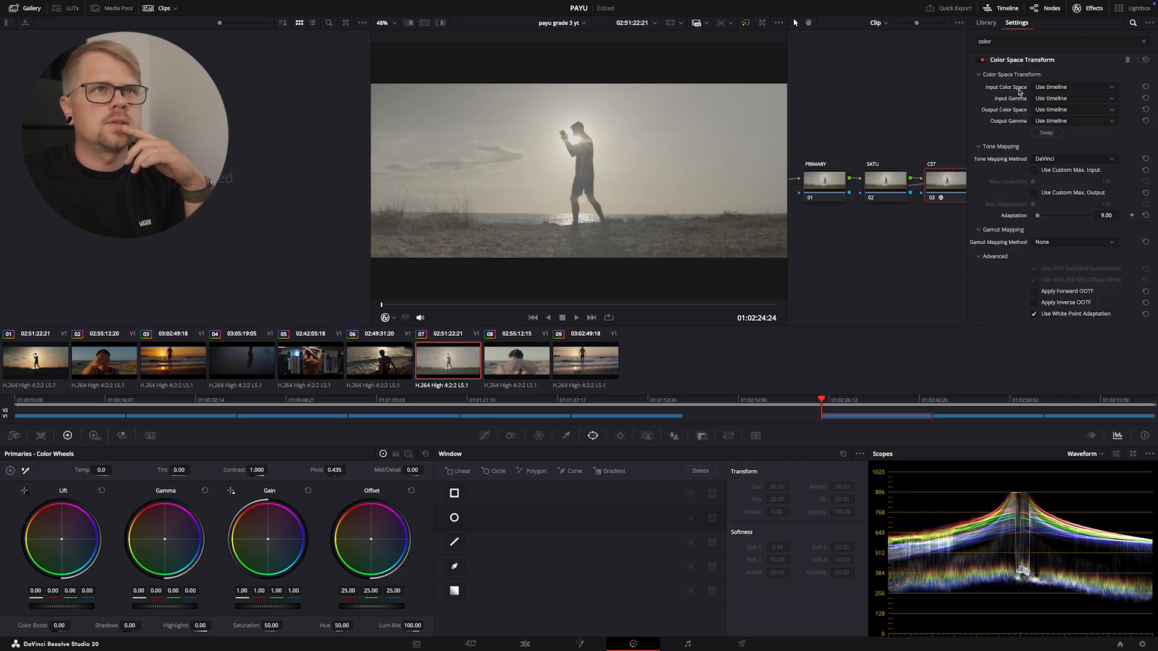
Step: Set the transform's Input Color Space to Sony S-Gamut3.Cine and its Input Gamma to Sony S-Log3
click(1075, 88)
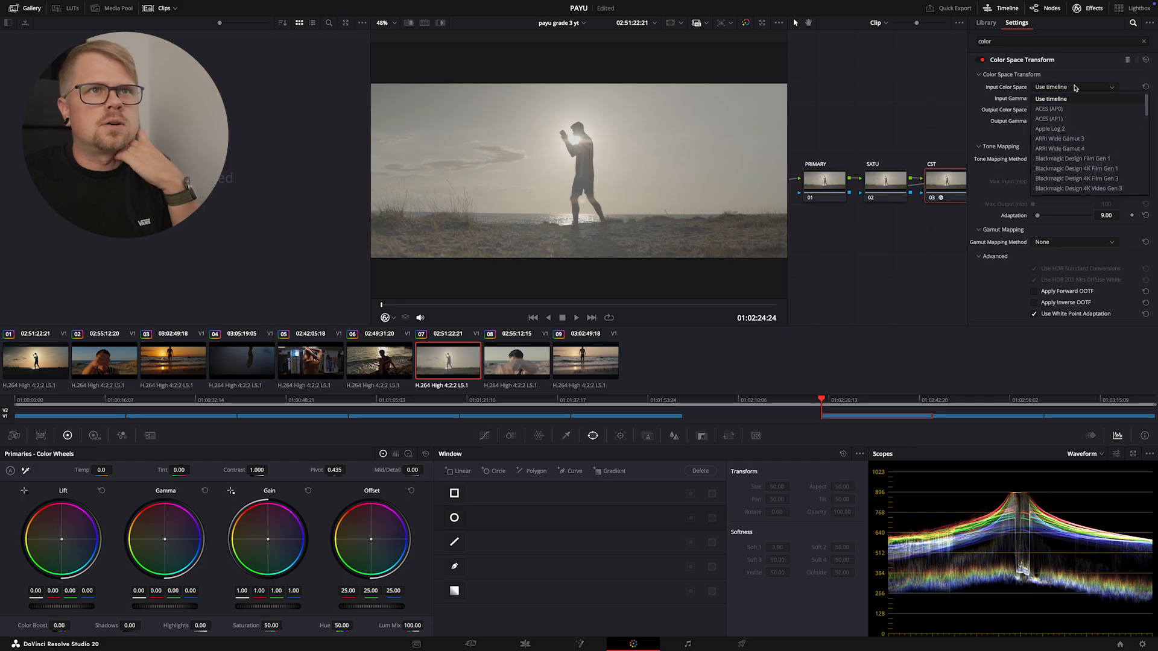
scroll(1083, 136, down, 5)
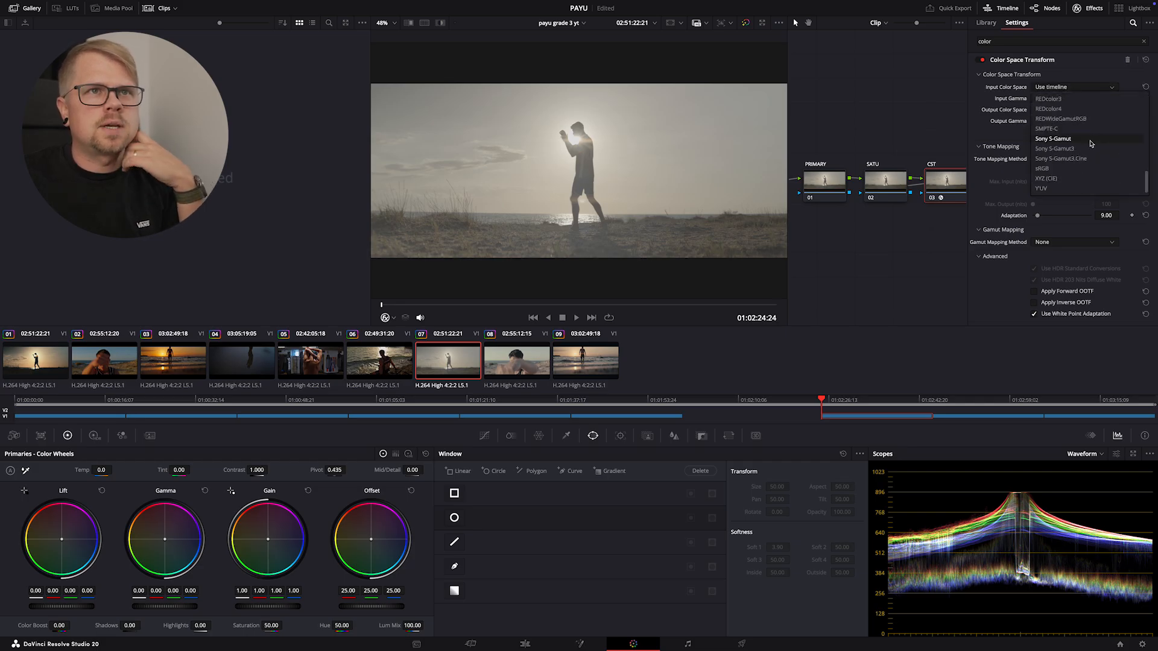
click(1079, 159)
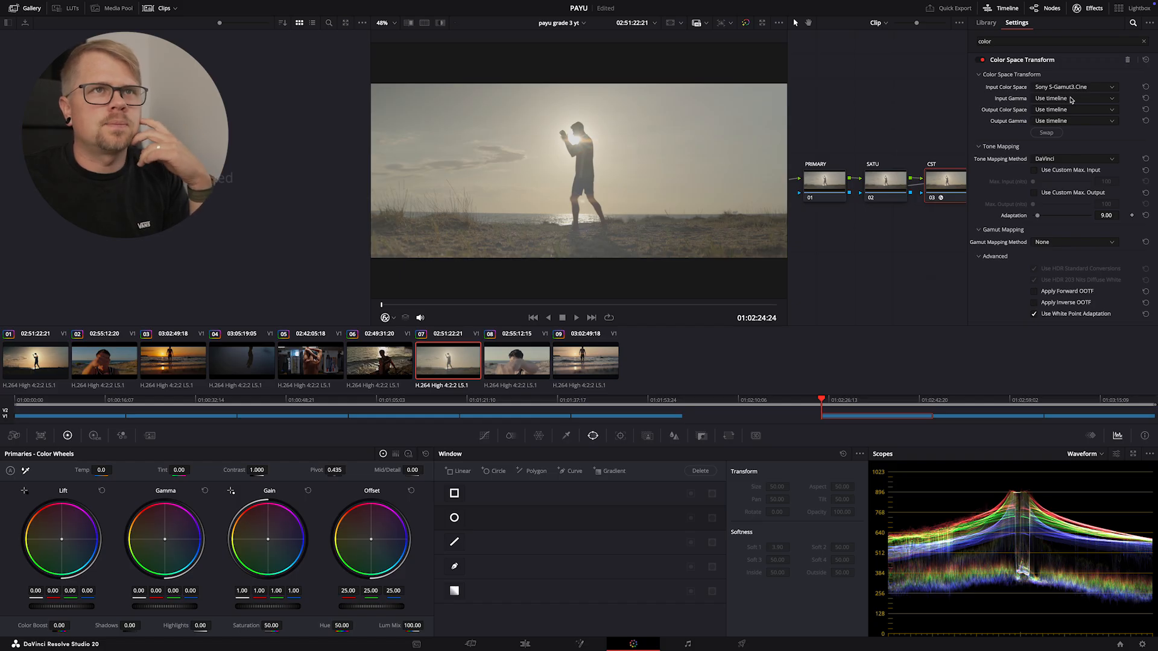
click(1076, 99)
scroll(1079, 170, up, 3)
click(1089, 163)
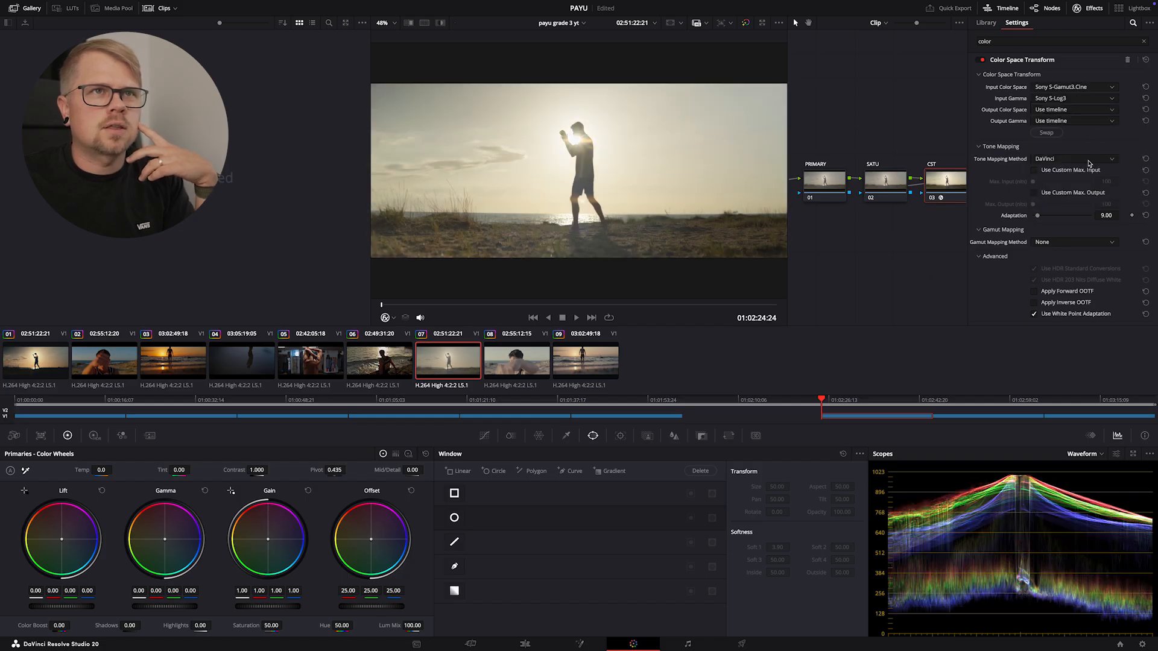
Step: Set the transform's Output Color Space to Rec.709 and its Output Gamma to Rec.709-A
click(1078, 110)
scroll(1079, 151, down, 10)
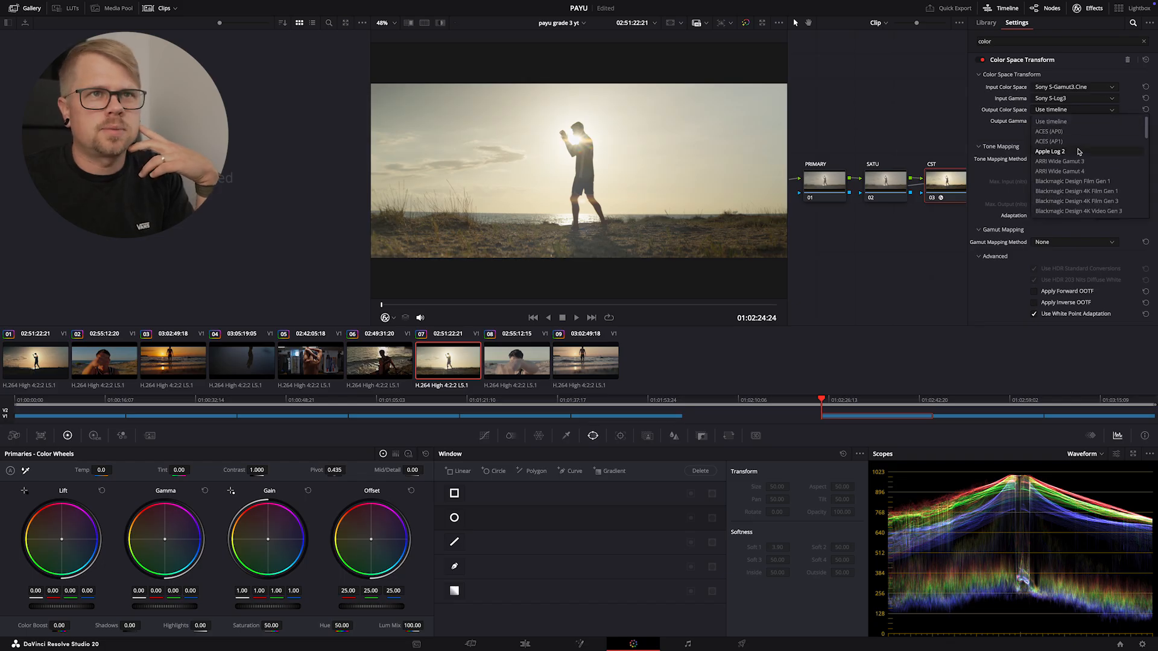
scroll(1079, 145, up, 2)
click(1078, 122)
click(1077, 122)
scroll(1091, 159, down, 10)
scroll(1094, 160, up, 5)
click(1065, 155)
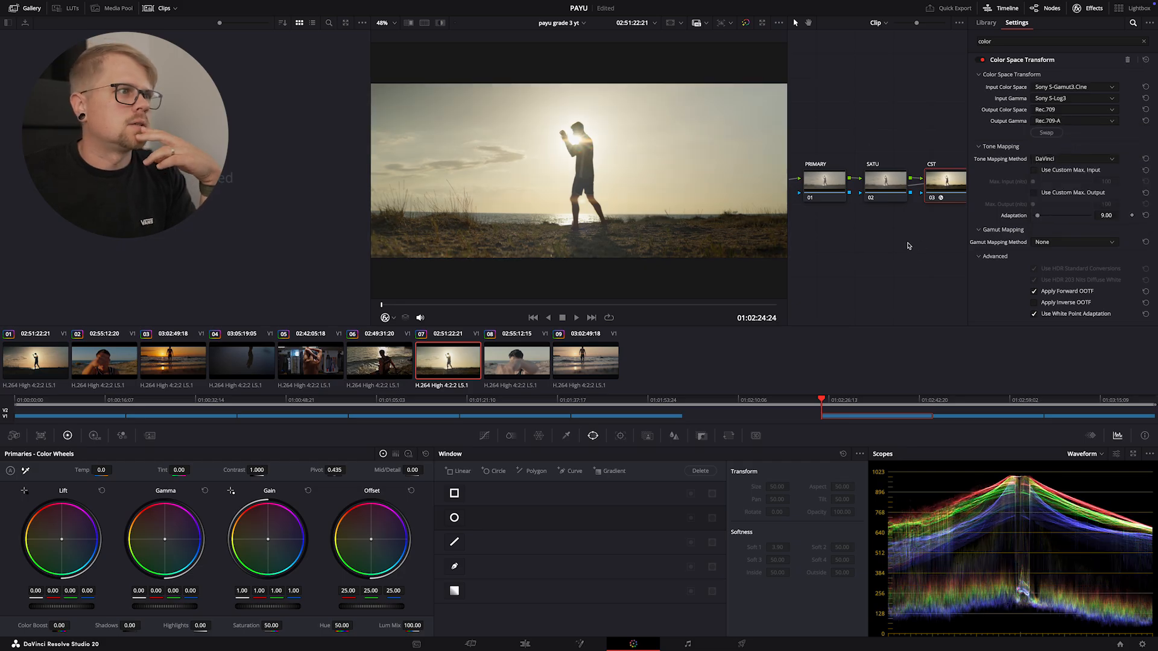
Step: At 01:02:34:15, darken the image on the PRIMARY node with Lift -0.04, Gamma -0.02 and Shadows -25
drag(413, 305, 572, 305)
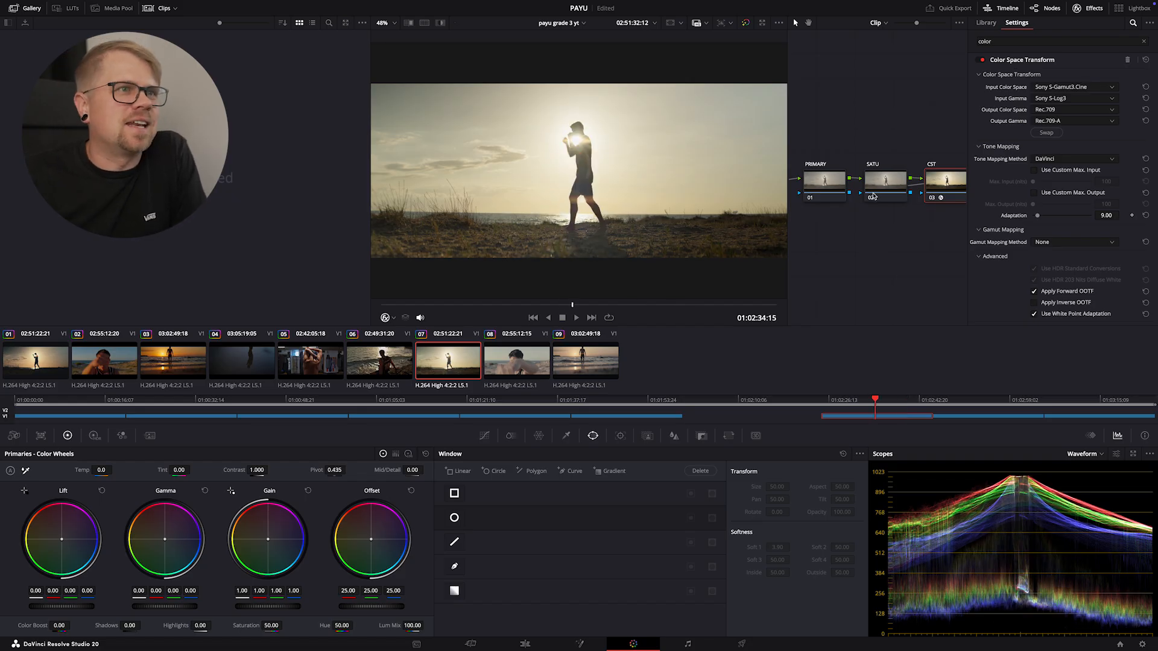
click(818, 176)
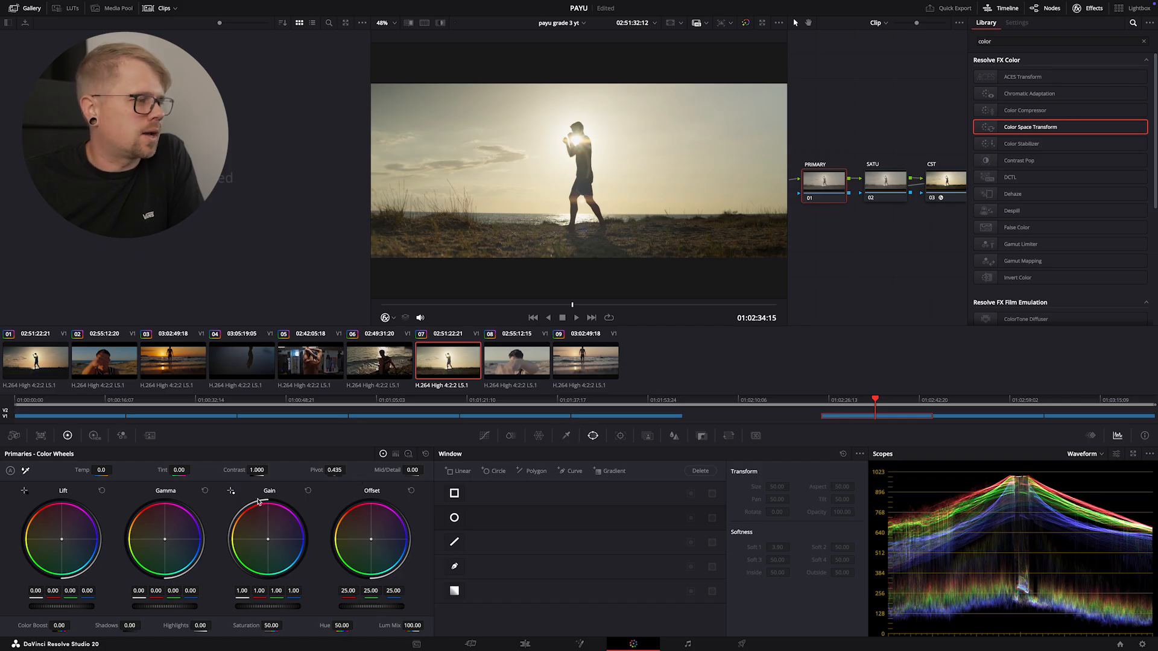
drag(68, 608, 58, 608)
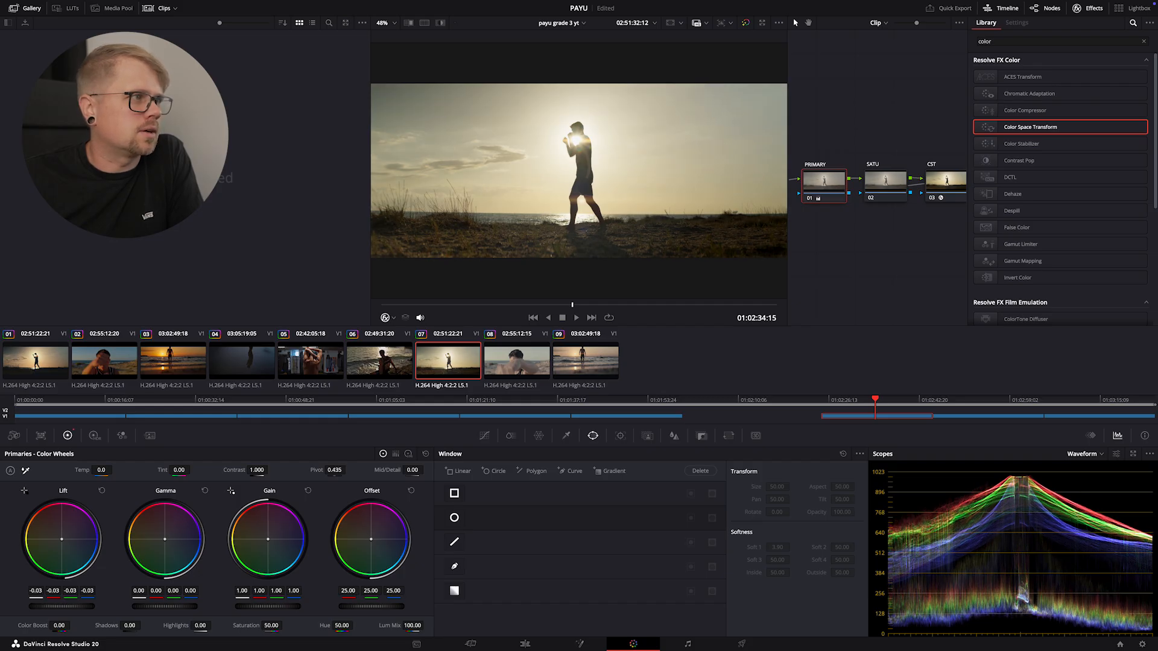
drag(58, 608, 56, 608)
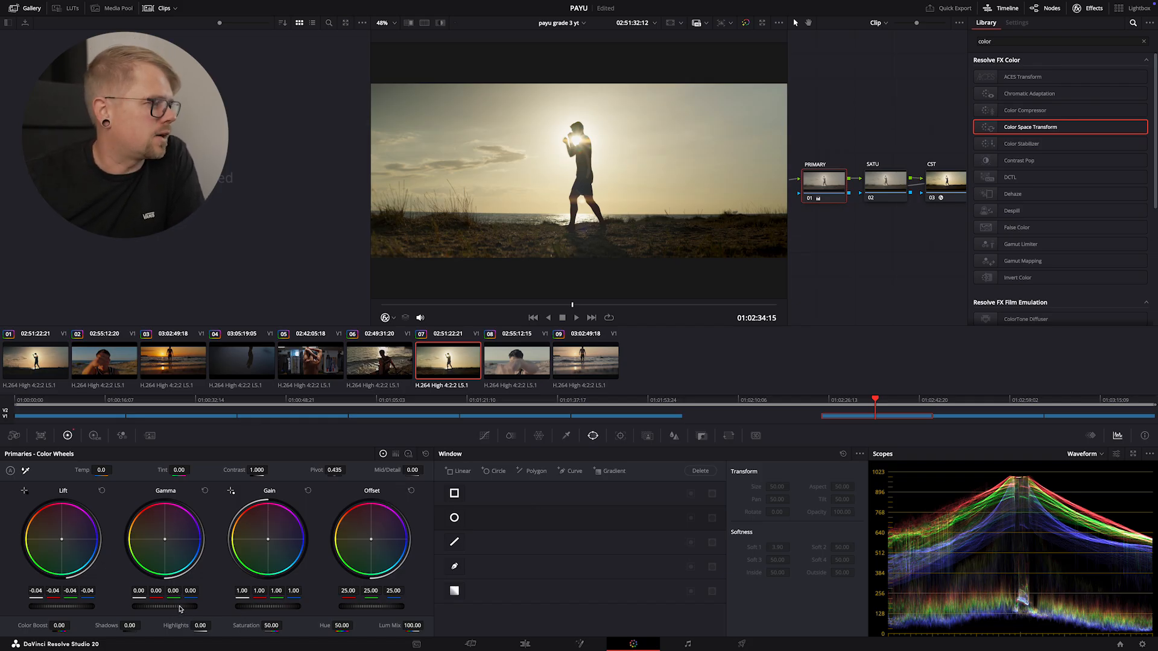
drag(134, 624, 153, 606)
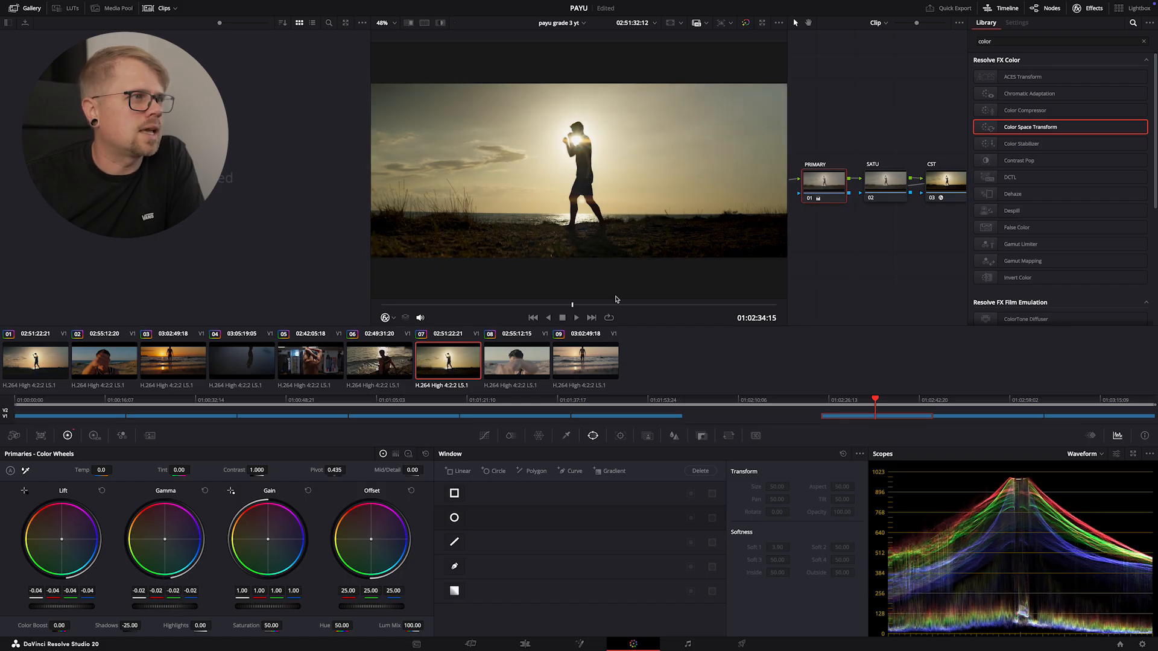
Step: At 01:02:35:17, set the PRIMARY node's Contrast to 1.070, Mid/Detail to 10, Temp to -110 and Tint to 10.50
click(590, 305)
mouse_move(591, 308)
mouse_down()
mouse_move(545, 305)
mouse_move(729, 309)
mouse_move(558, 312)
mouse_move(593, 308)
mouse_up()
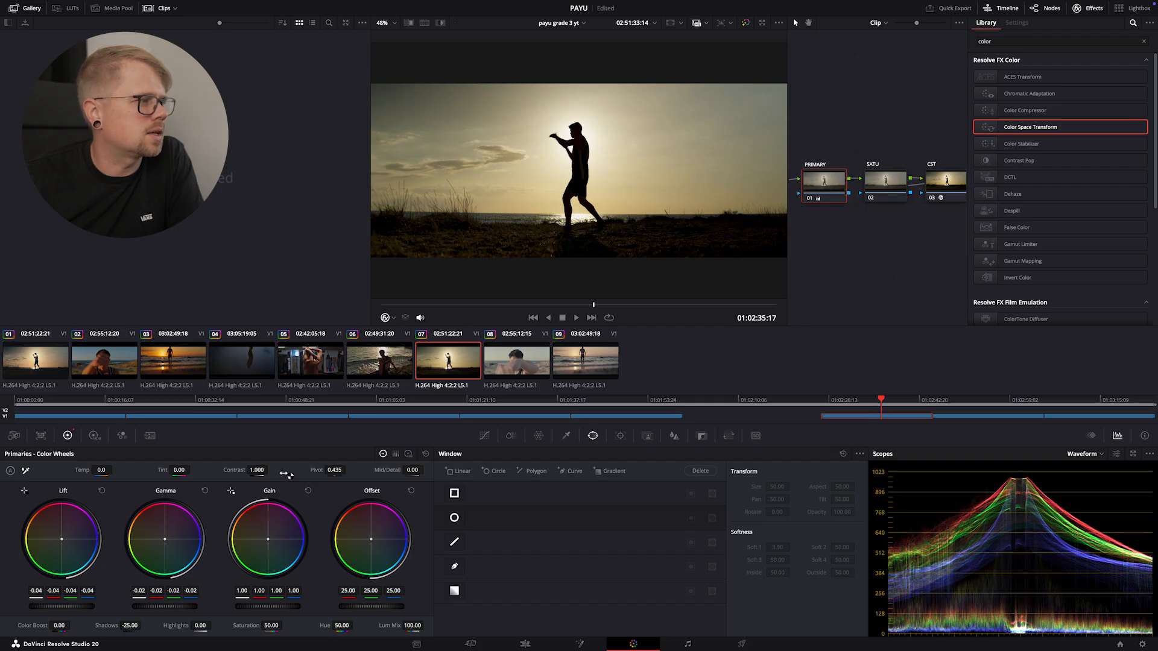
drag(265, 470, 271, 469)
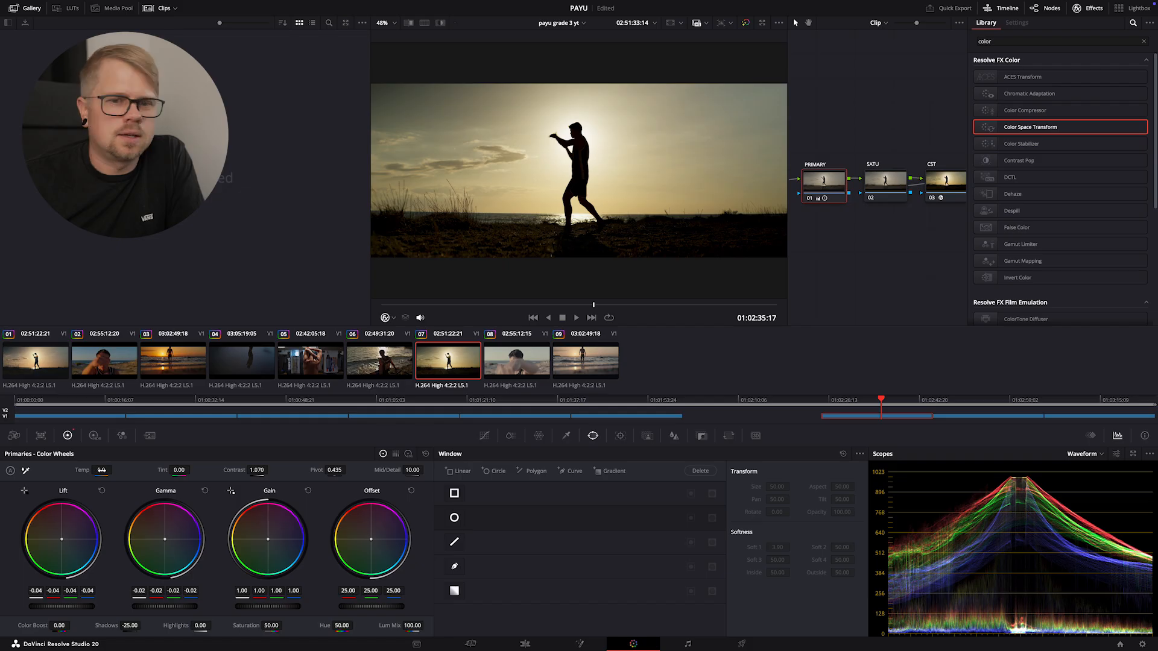
drag(100, 470, 71, 470)
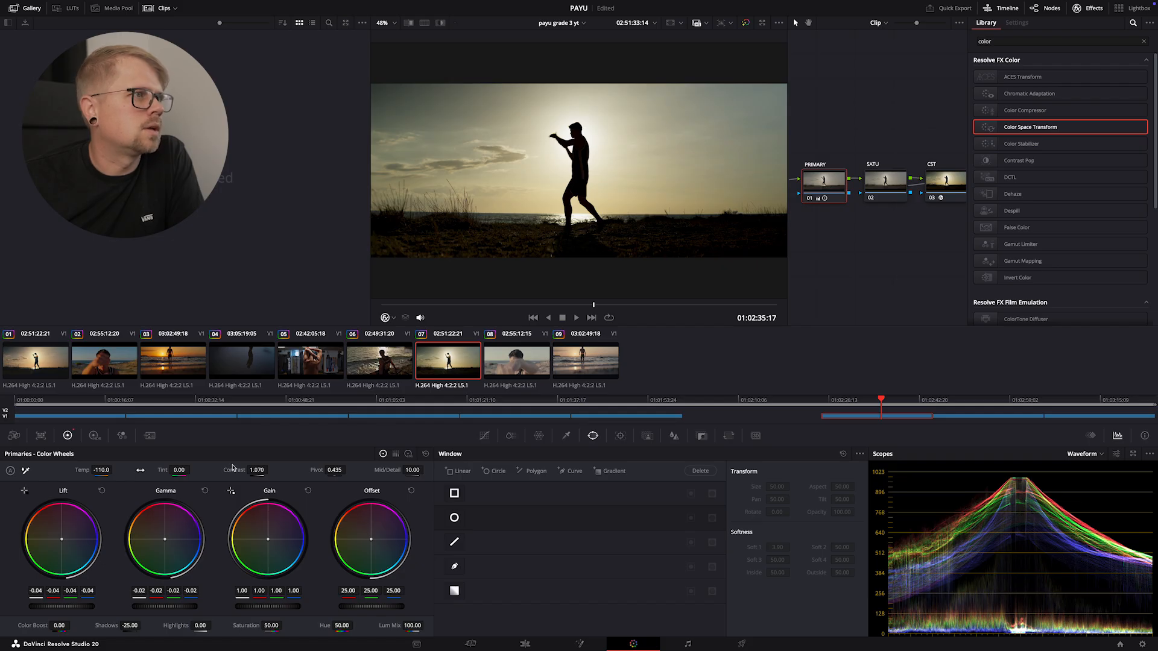
drag(179, 470, 185, 470)
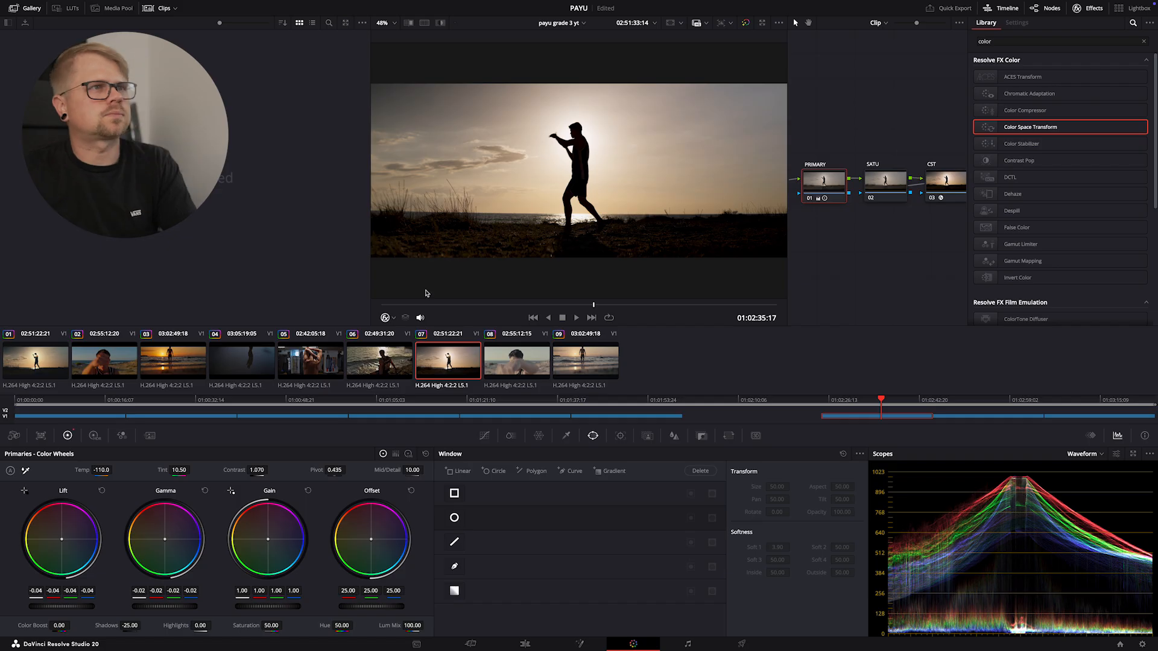
Step: Set the PRIMARY node's Shadows to 0.50 and its Gain to 0.94
drag(130, 625, 184, 626)
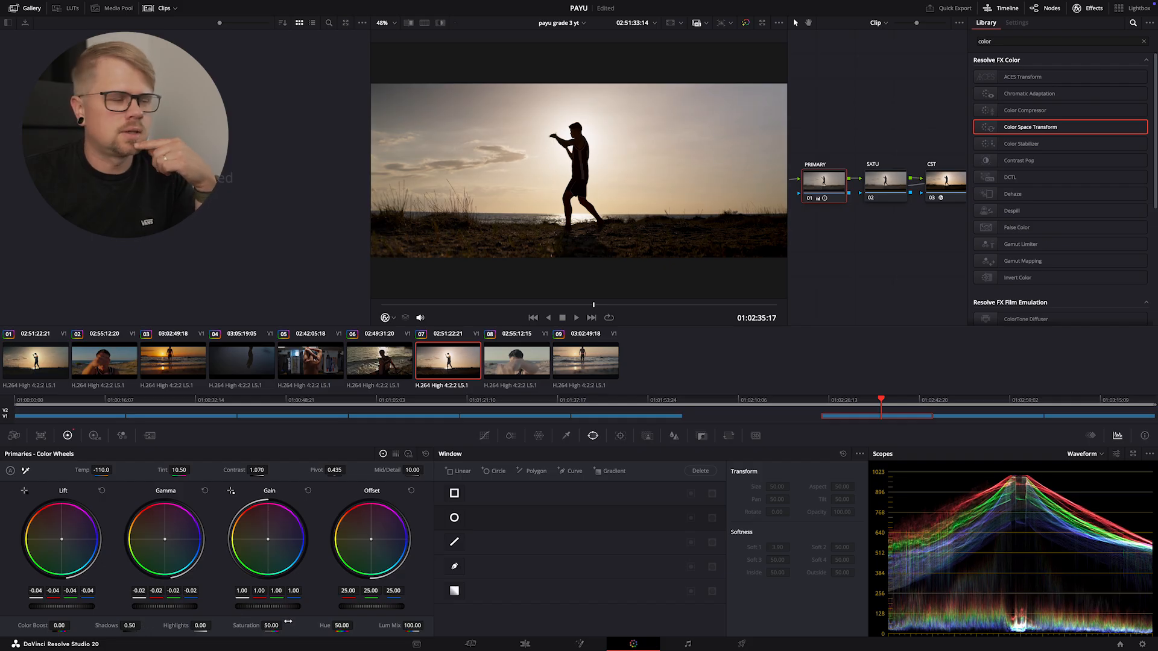
drag(267, 606, 255, 606)
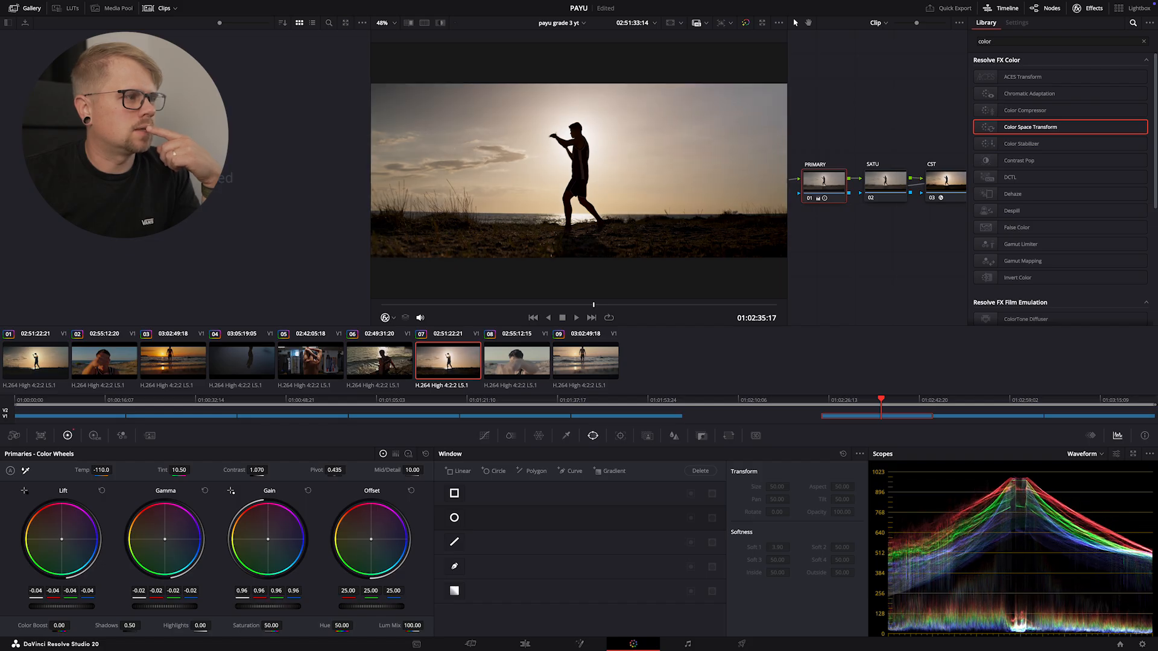
mouse_move(255, 606)
mouse_down()
mouse_move(268, 606)
mouse_move(234, 606)
mouse_move(246, 606)
mouse_up()
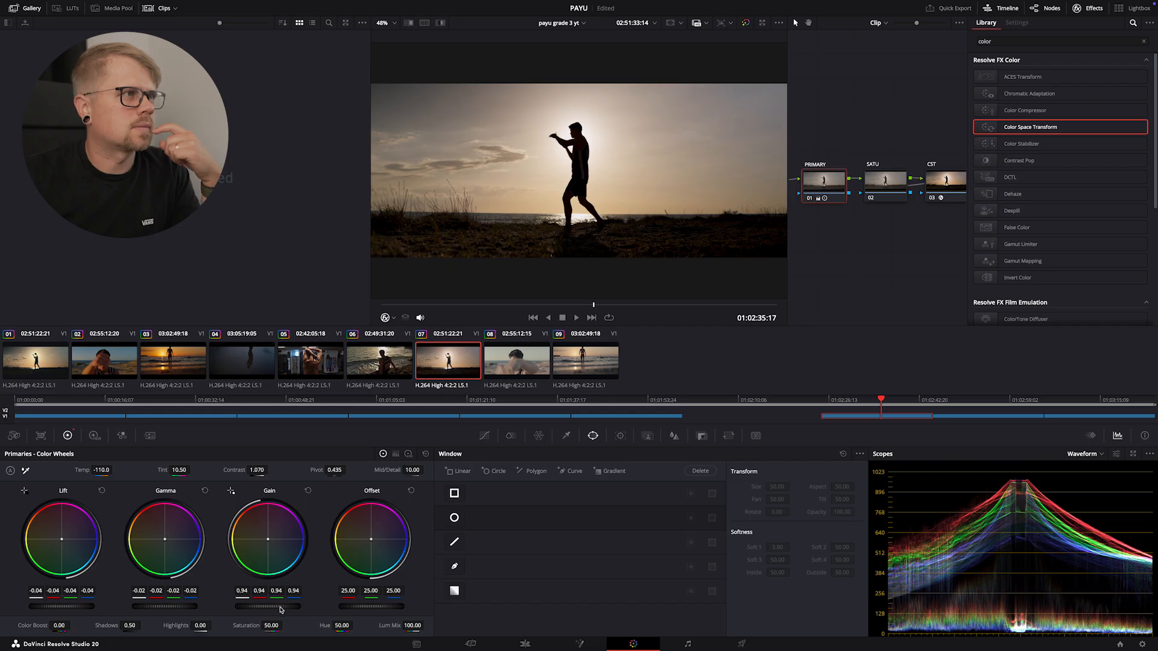
Step: Toggle the PRIMARY node off and on to compare the shot before and after the correction
click(810, 199)
click(809, 199)
click(809, 199)
click(809, 201)
click(809, 200)
click(809, 200)
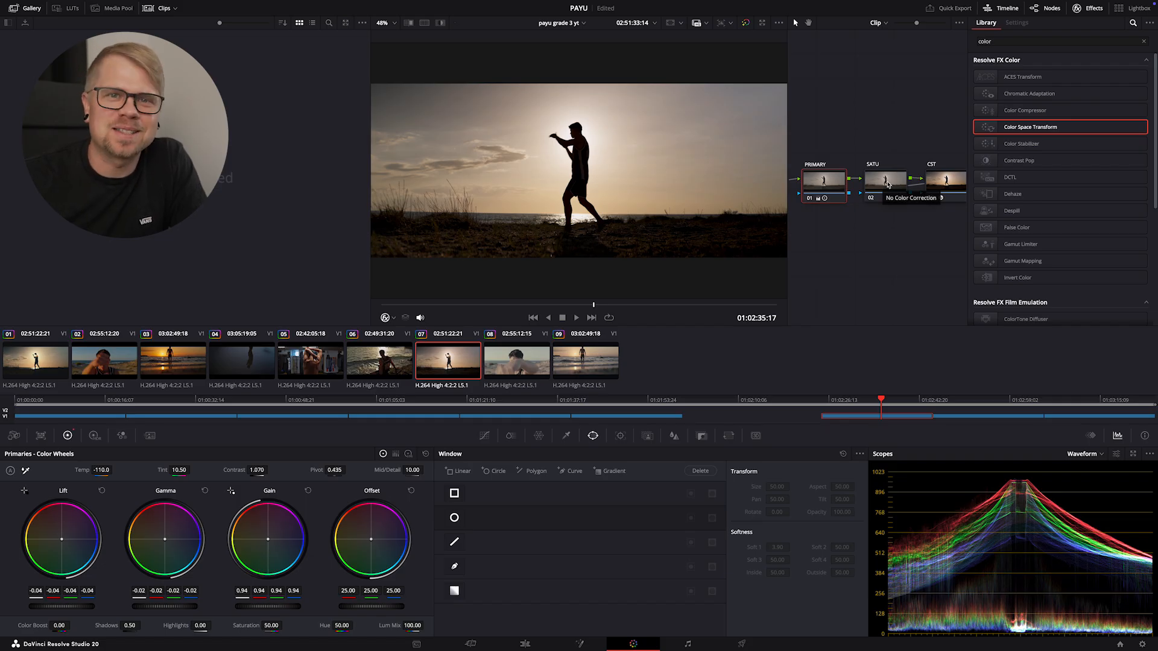
Step: Set the SATU node's color space to HSL and disable Channels 1 and 3, leaving only Channel 2 active
click(887, 184)
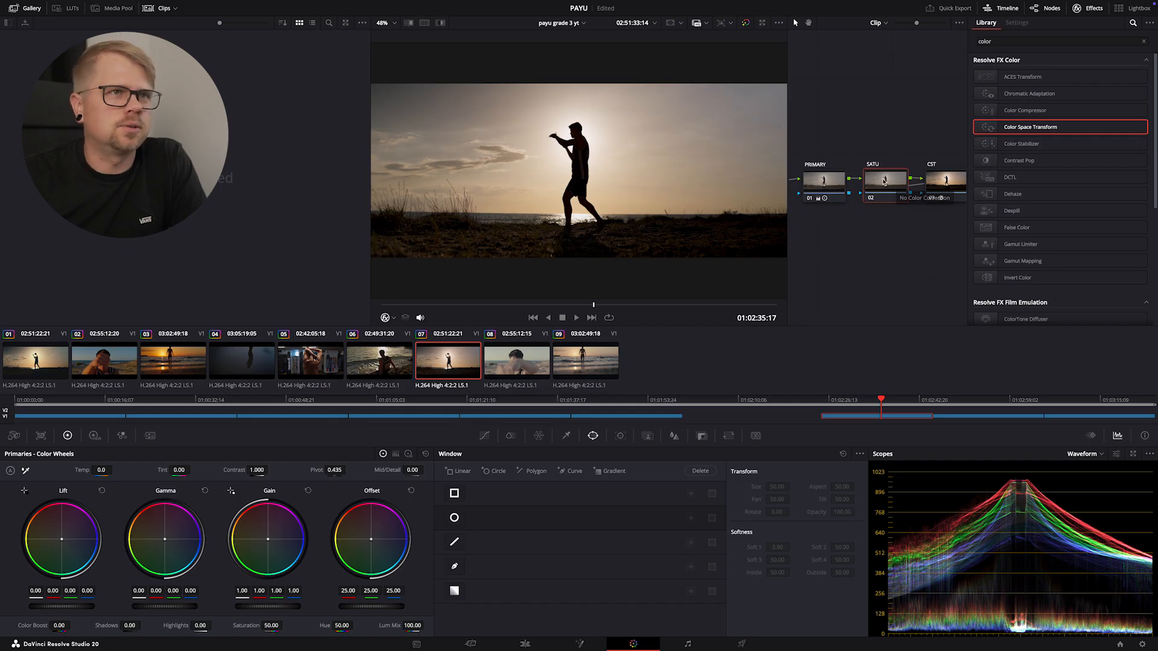
right_click(882, 181)
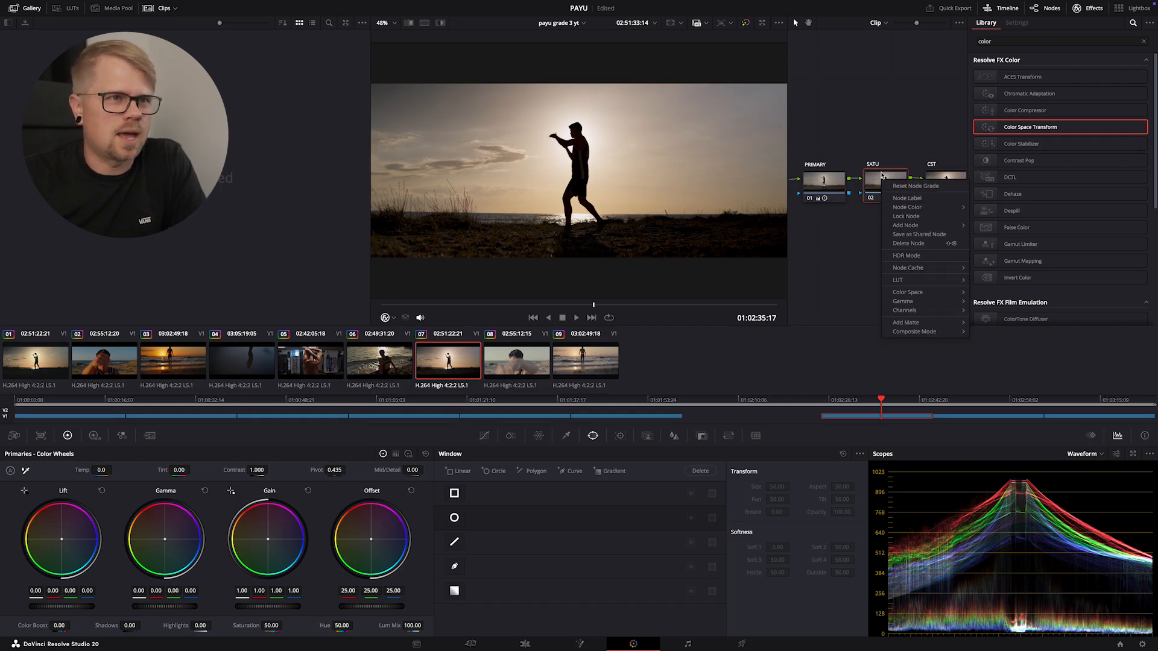
mouse_move(928, 294)
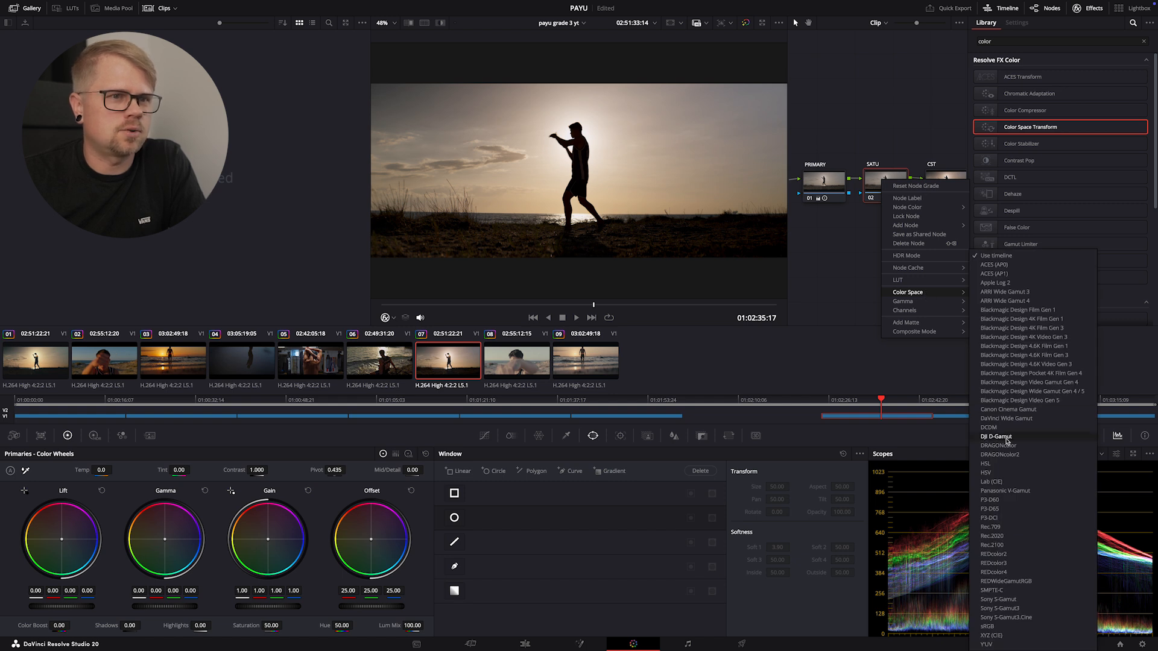
click(994, 465)
right_click(895, 181)
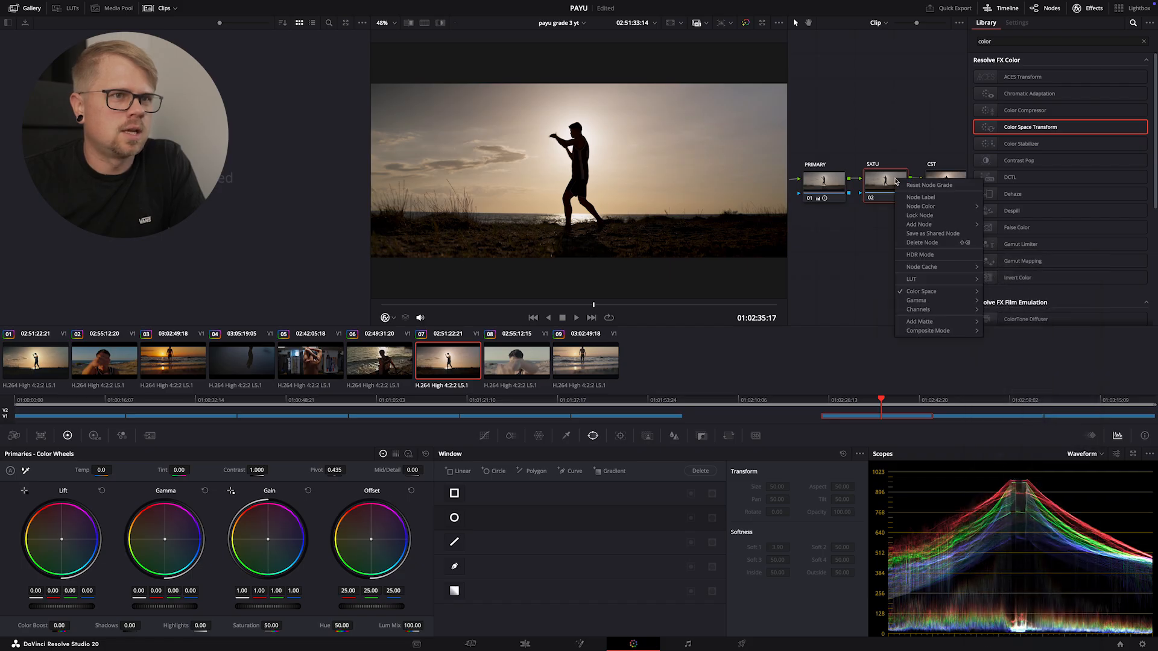
mouse_move(938, 306)
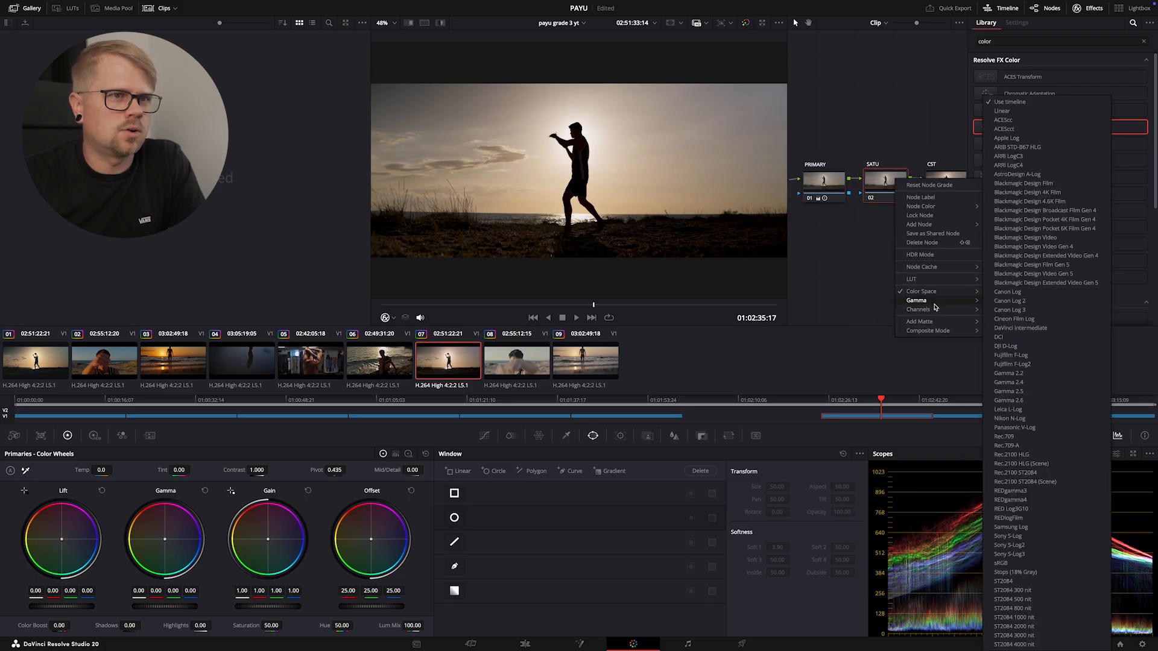
click(1004, 311)
right_click(880, 179)
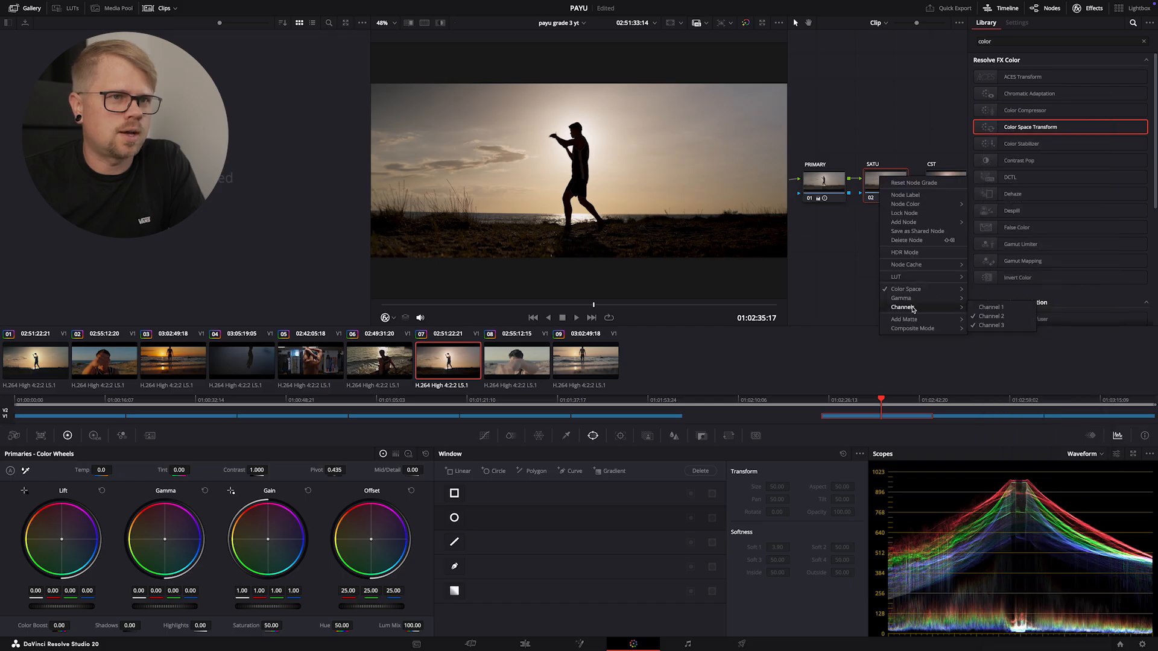
click(989, 325)
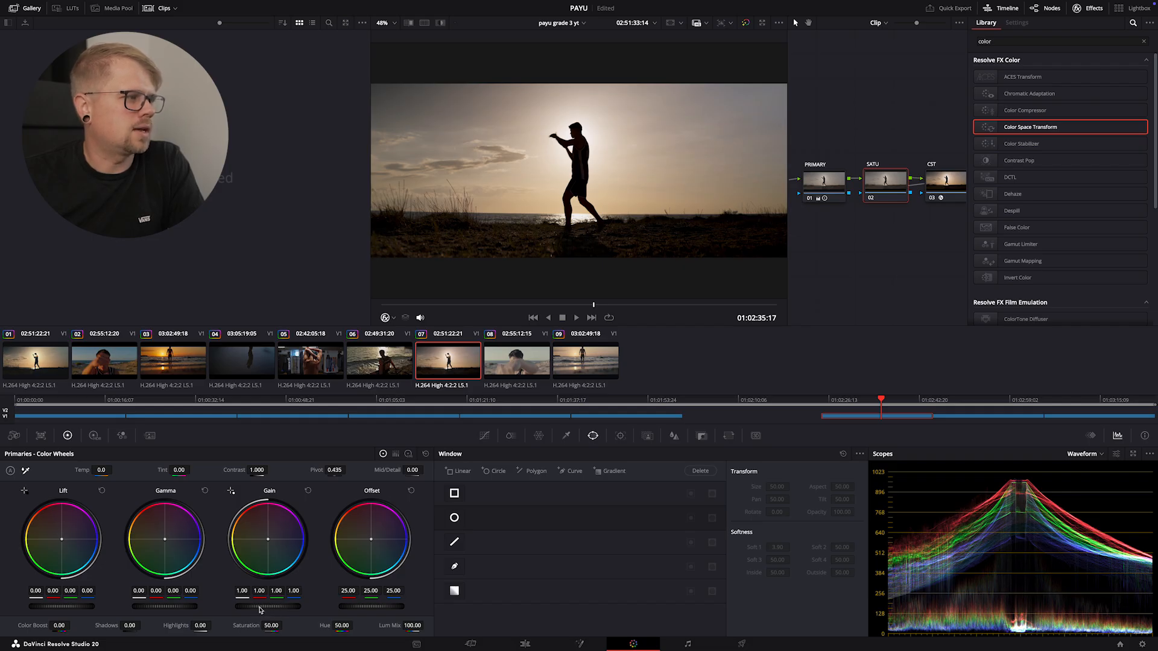
Step: Set the SATU node's Gain to 1.16 and Gamma to 0.02, and compare the shot with the node off and on
drag(260, 611, 297, 610)
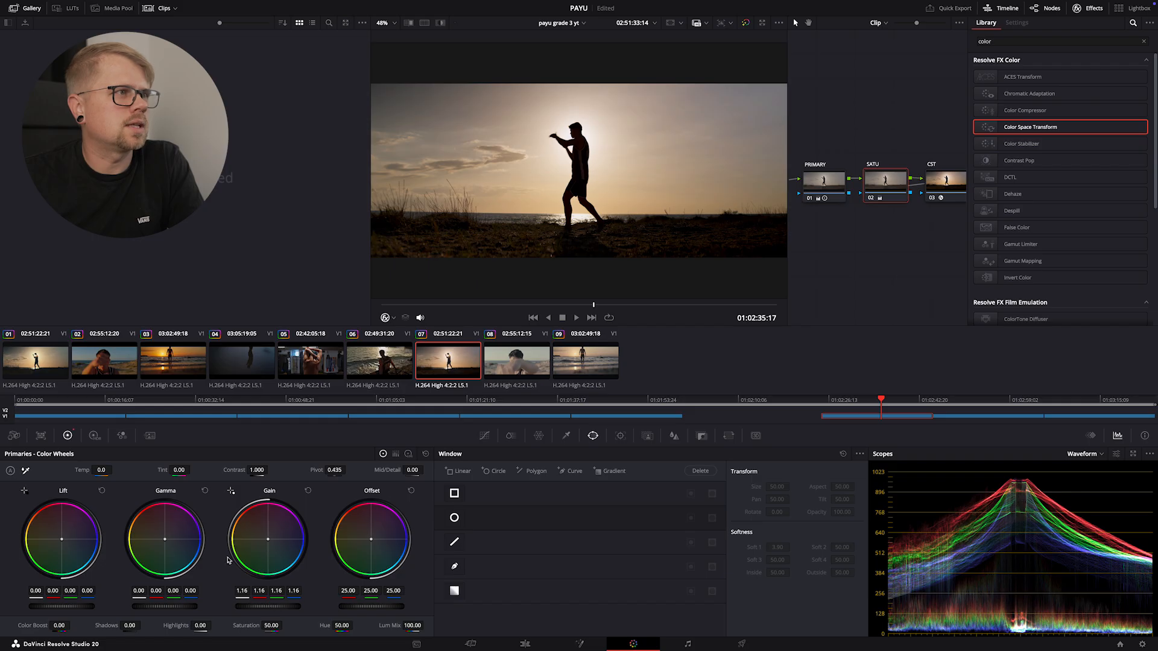
drag(153, 608, 161, 608)
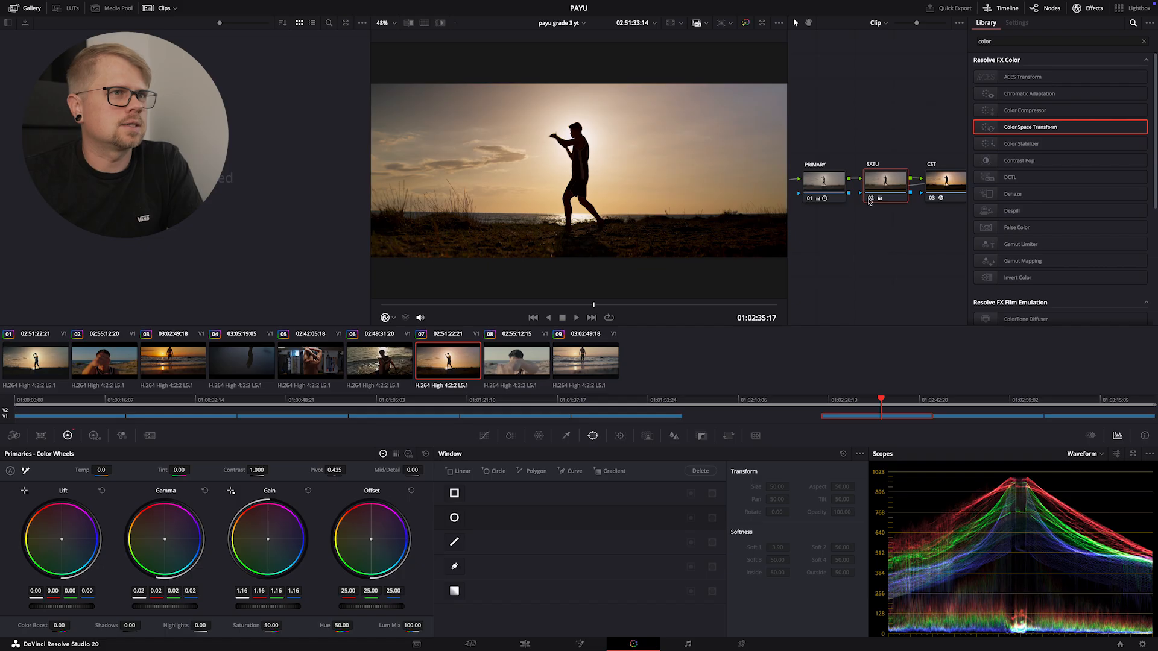
click(870, 198)
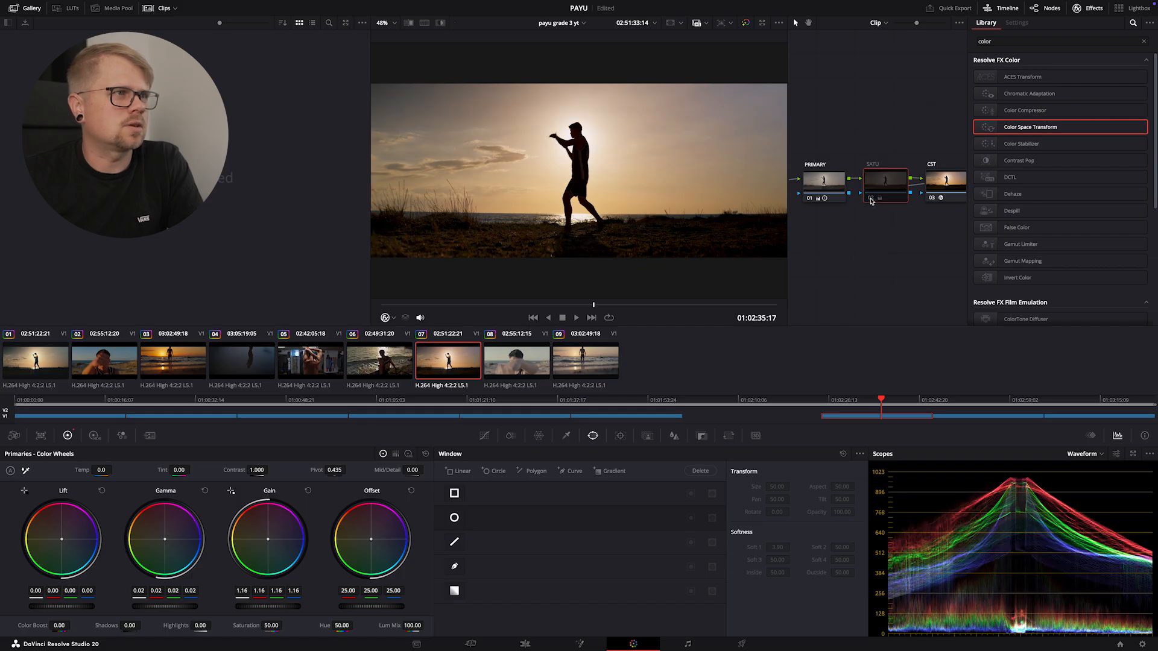
click(870, 198)
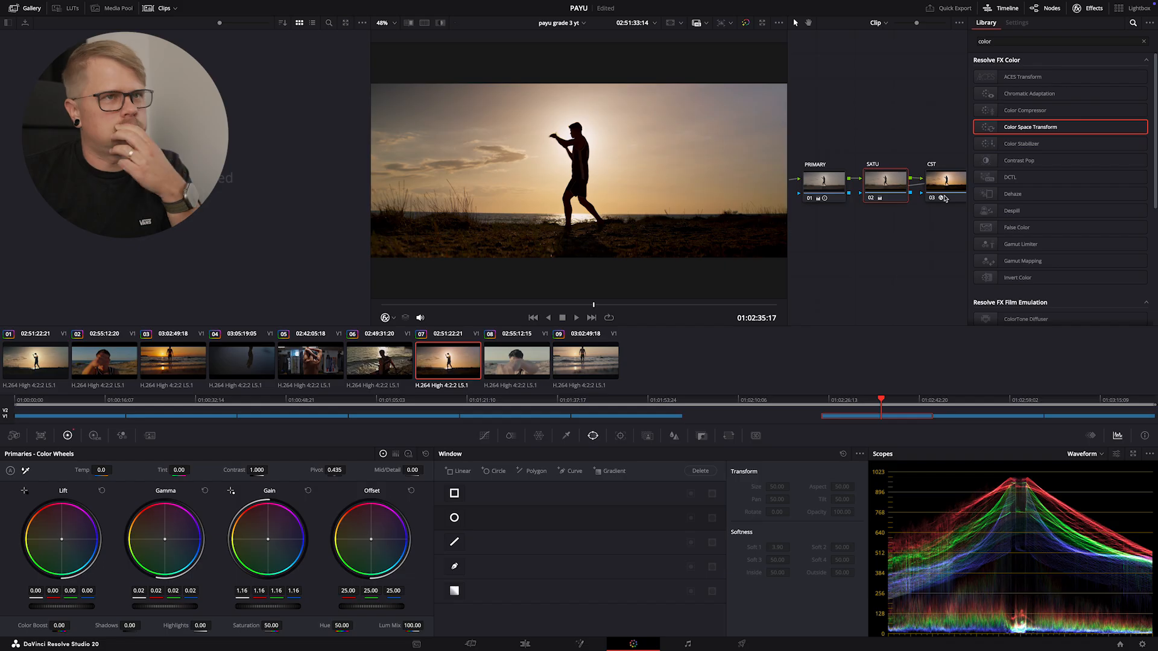
Step: Clear the effects search, close the effects library and shift the three-node chain to make room after CST
click(1145, 42)
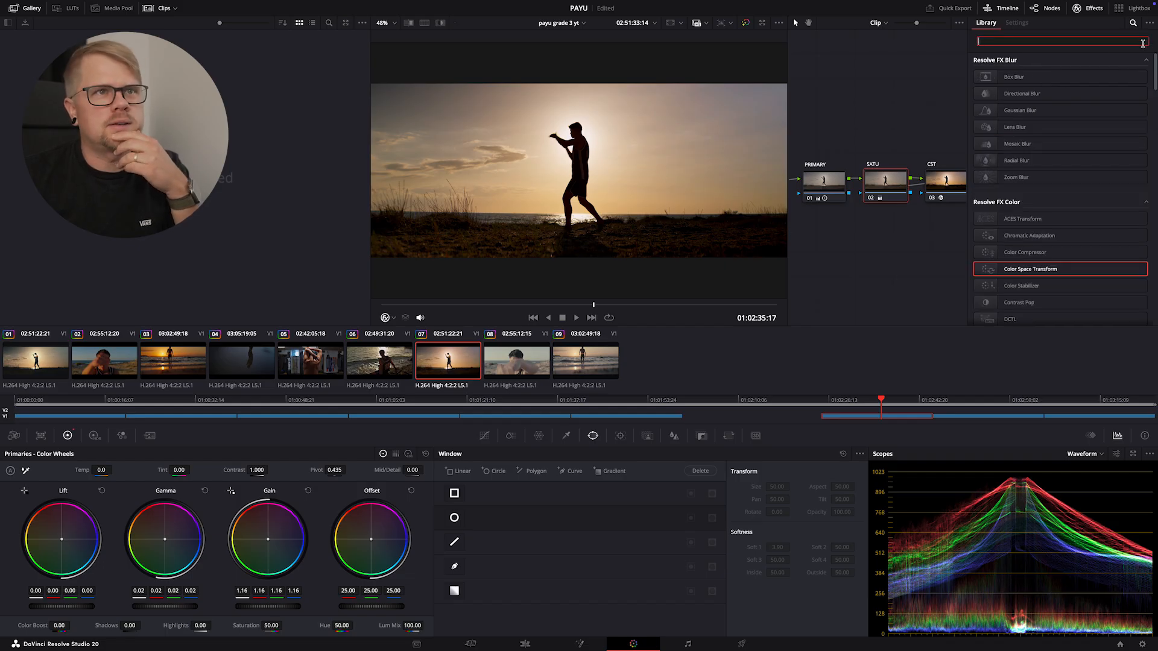
click(1089, 8)
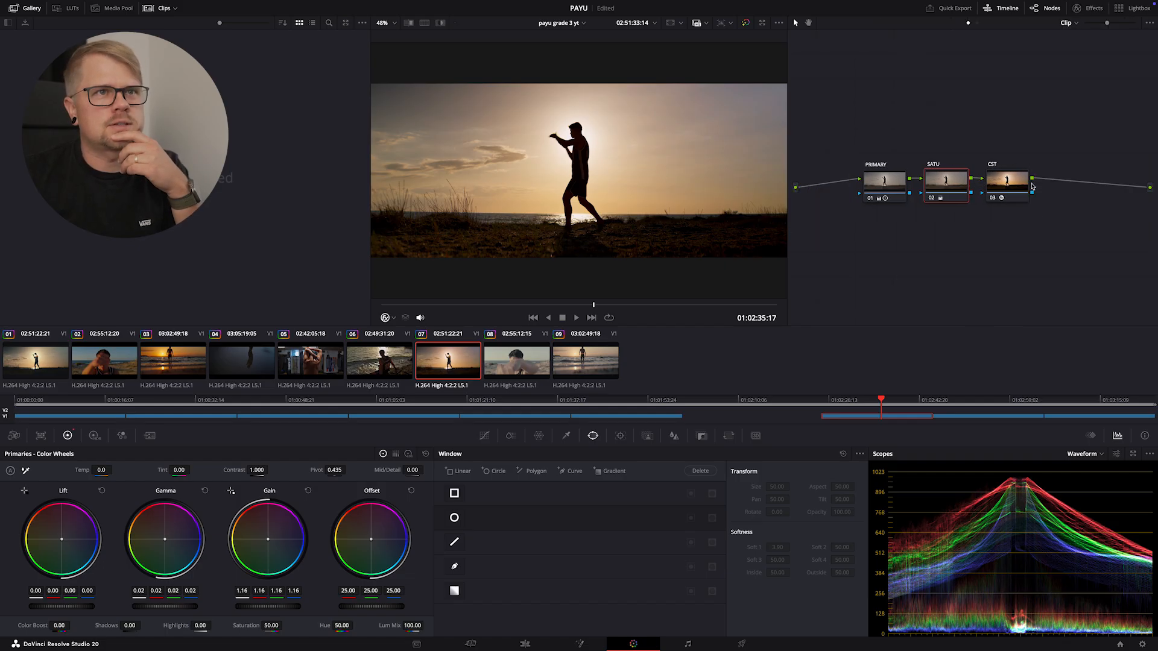
click(884, 181)
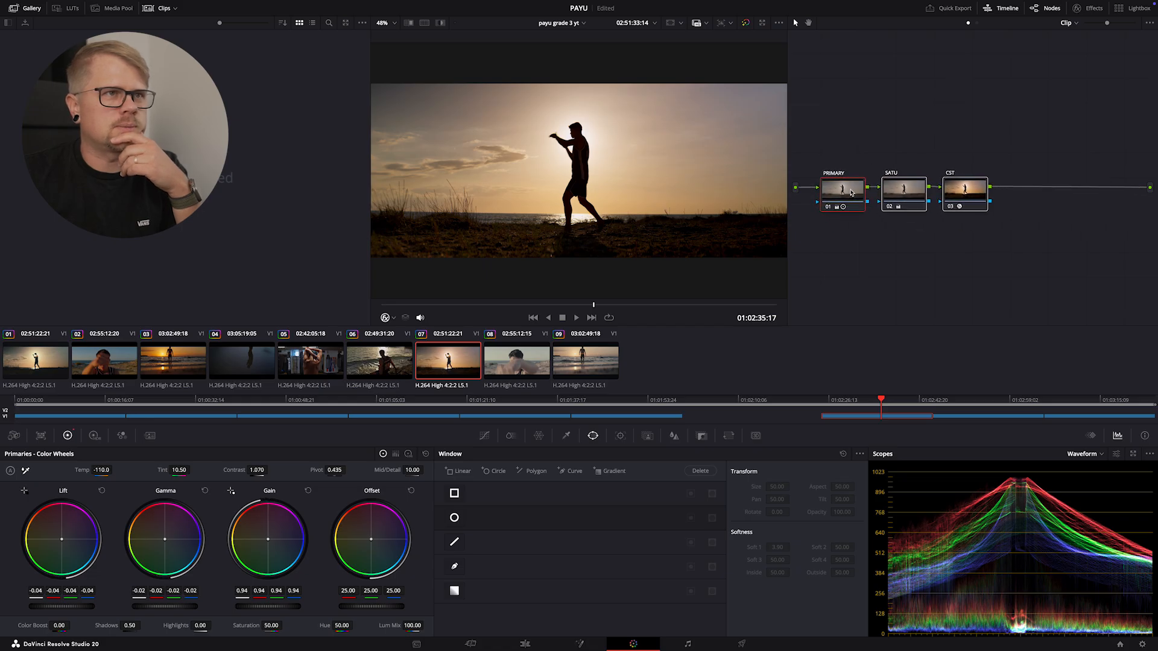
Step: Add a serial node after CST, align it with the chain and label it "lamp"
click(966, 194)
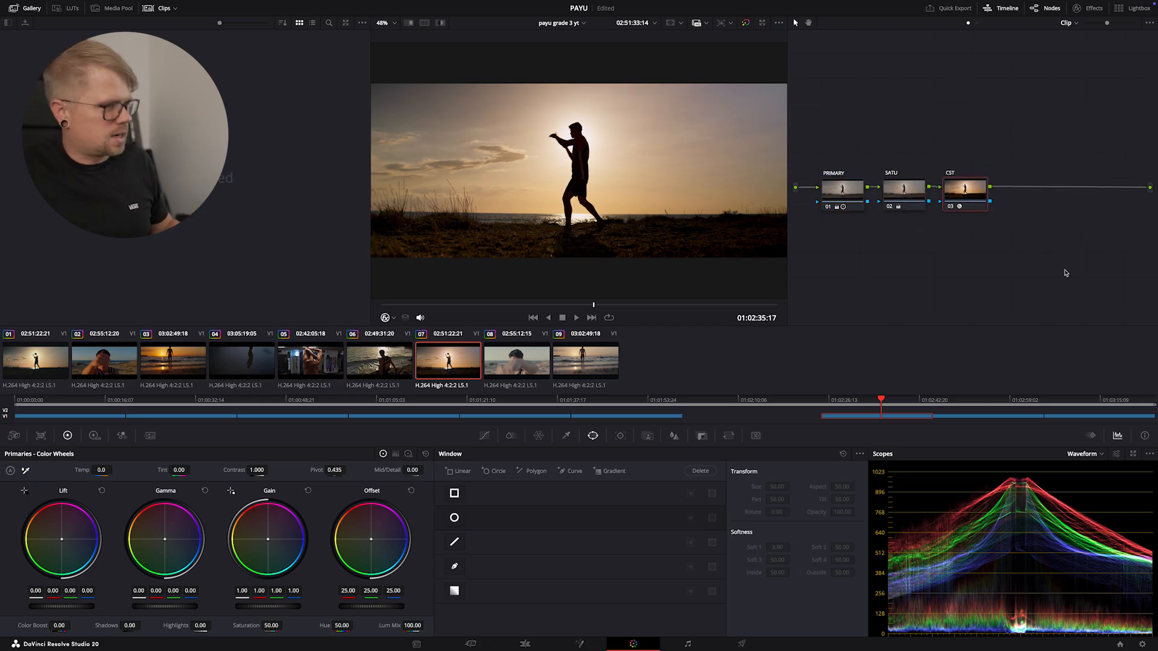
key(alt+s)
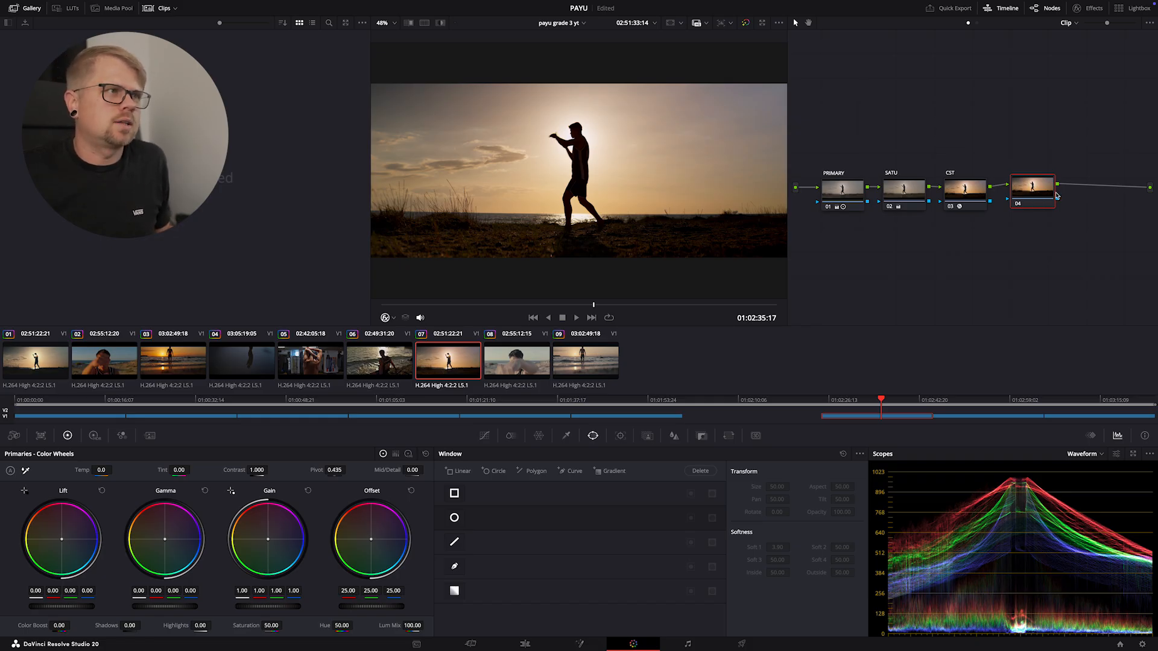
drag(1045, 187, 1043, 191)
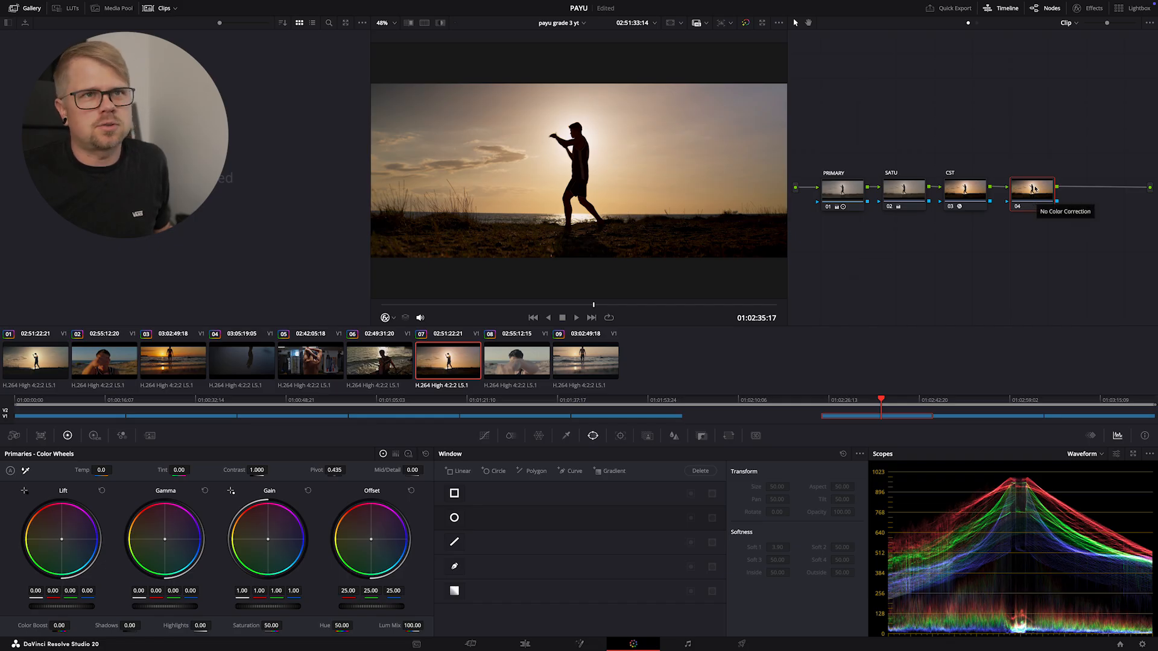
right_click(1033, 188)
click(1019, 204)
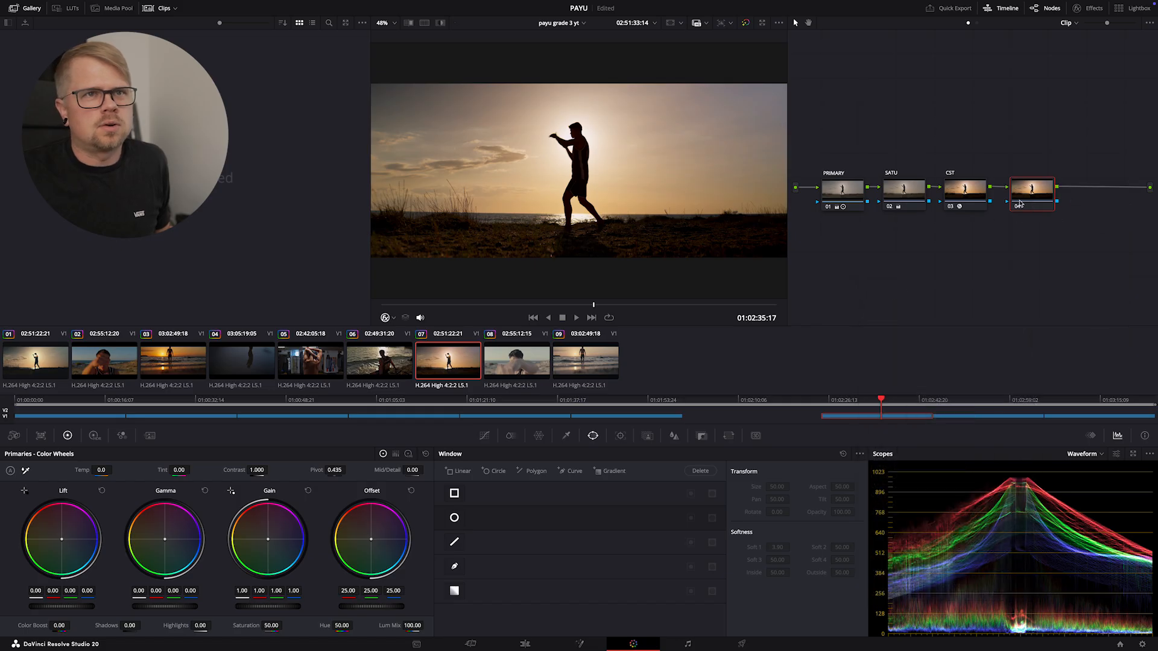
right_click(1035, 192)
click(1053, 209)
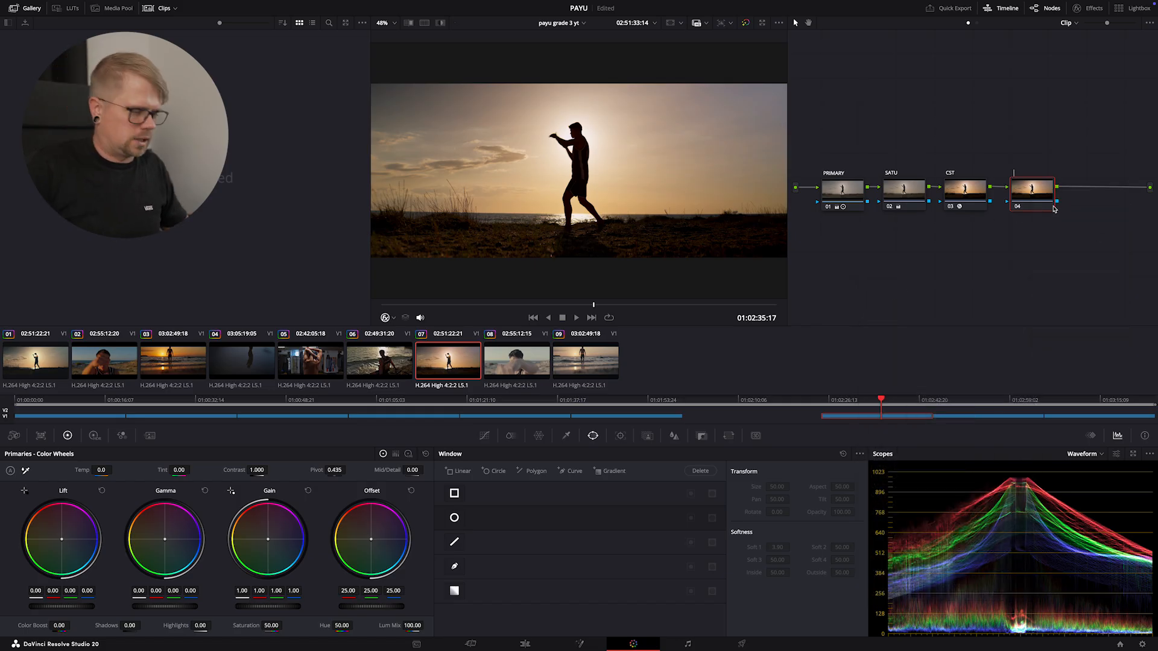
text(lamp)
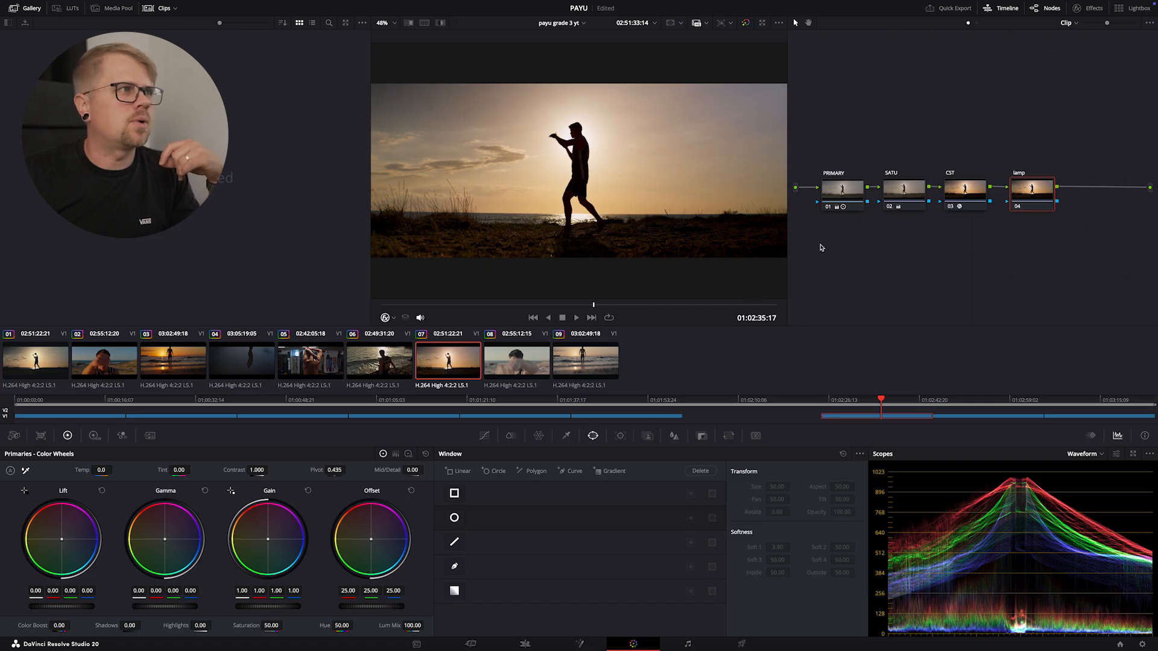
Step: Add a circular power window on the lamp node and display its outline at the clip's first frame
click(455, 519)
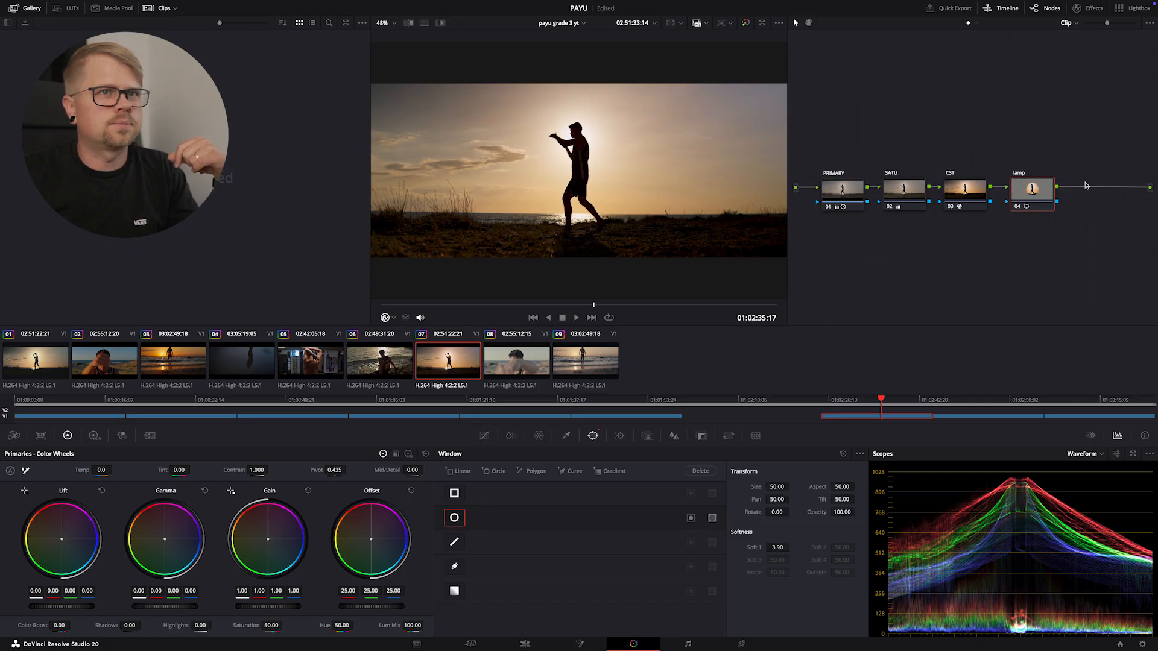
key(Up)
click(394, 318)
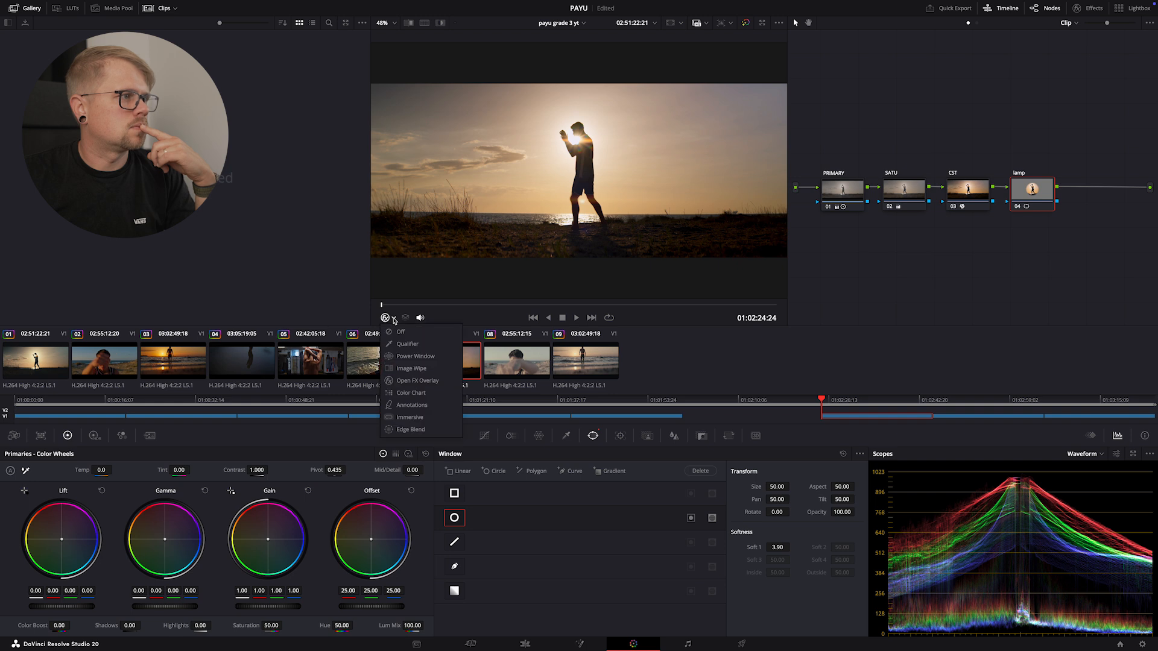
click(416, 356)
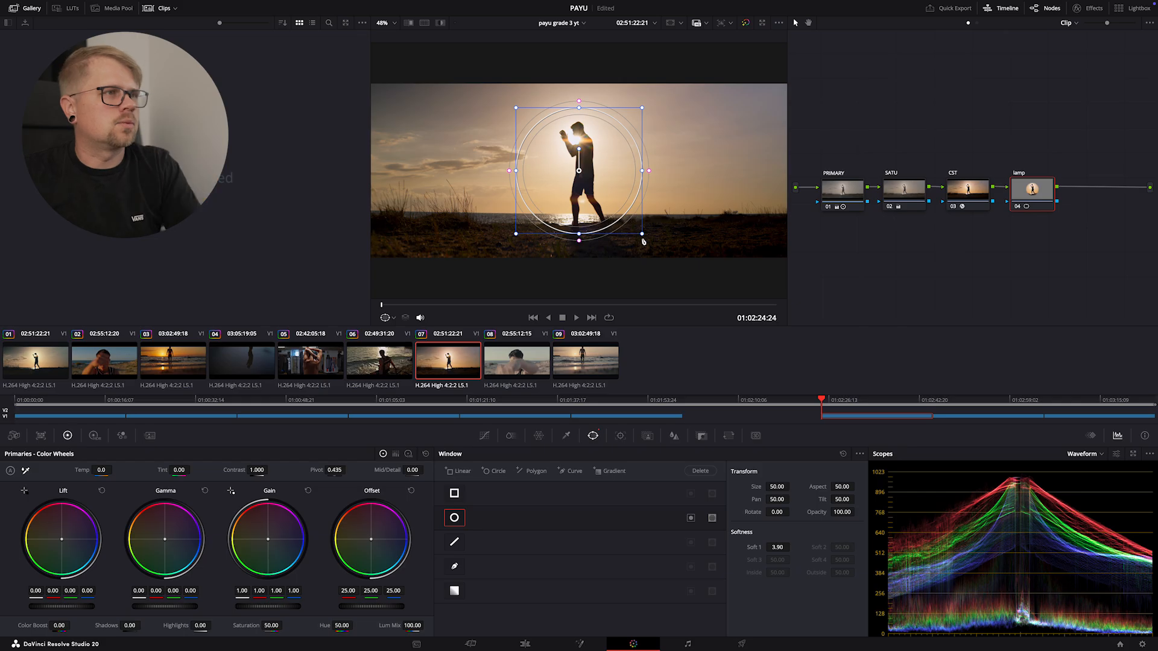
Step: Shape the circle window into a tall oval around the man, about Size 35.67, Aspect 35.70, Rotate -1.62, with Soft 1 about 38.37
drag(645, 237, 663, 257)
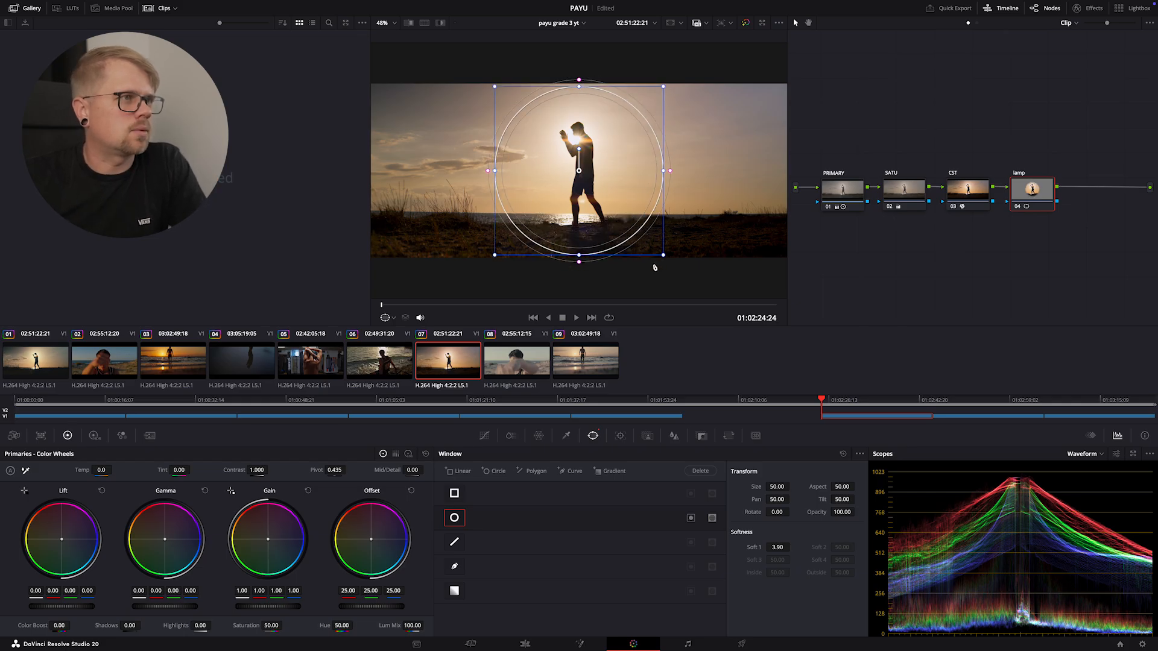
drag(579, 262, 580, 287)
drag(664, 171, 637, 171)
drag(637, 255, 662, 292)
drag(691, 173, 707, 176)
drag(603, 168, 579, 152)
drag(663, 173, 716, 176)
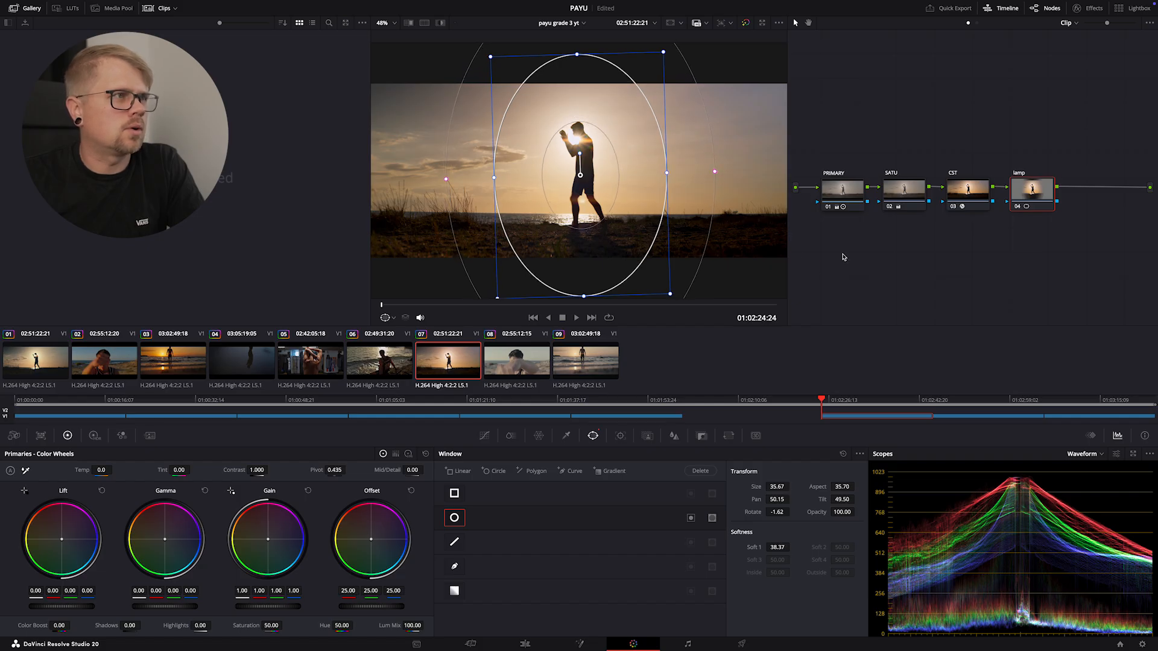
Step: Invert the lamp node's circle window and set the node's Contrast to 0.838 and Gamma to -0.01
click(690, 518)
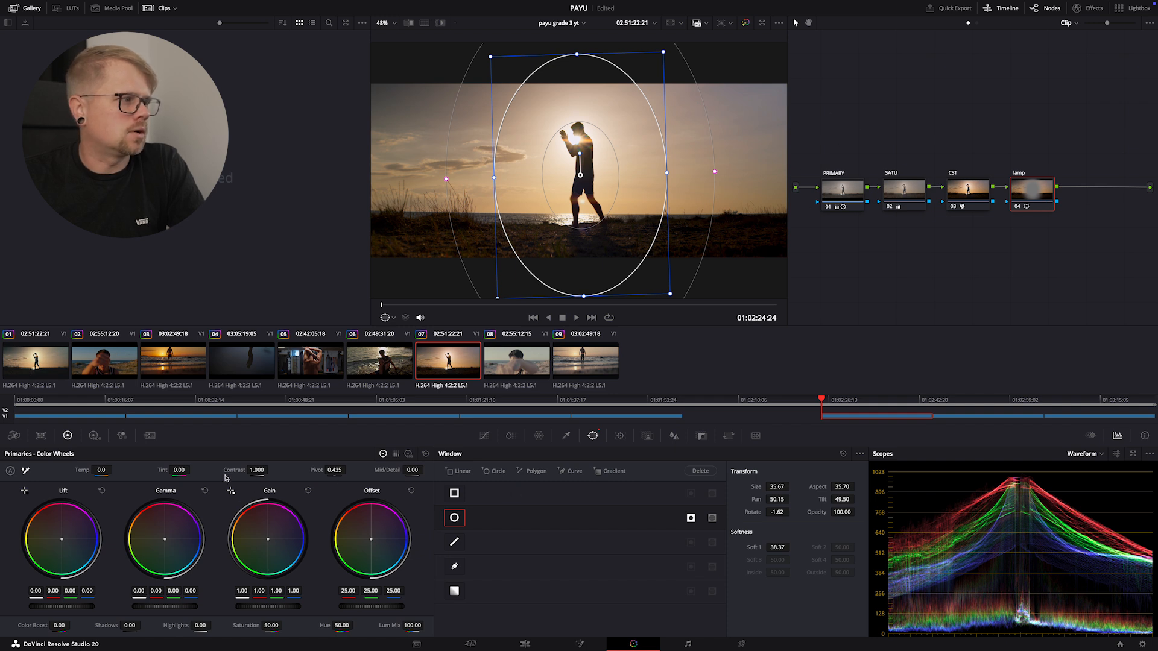
drag(257, 470, 249, 470)
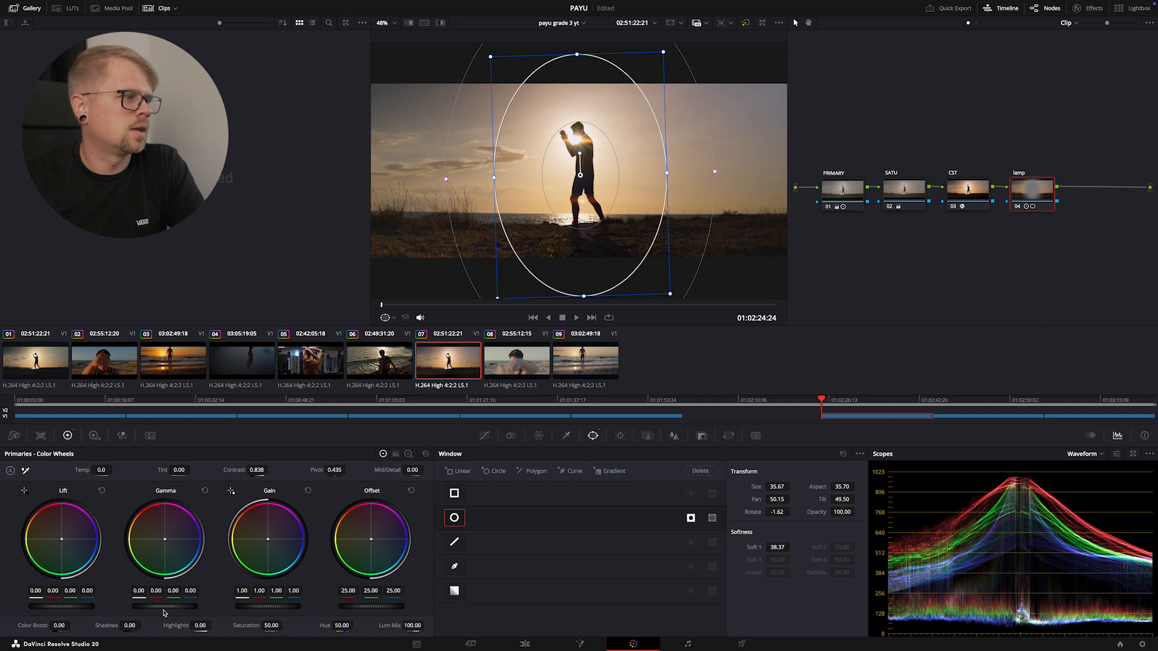
drag(164, 606, 156, 606)
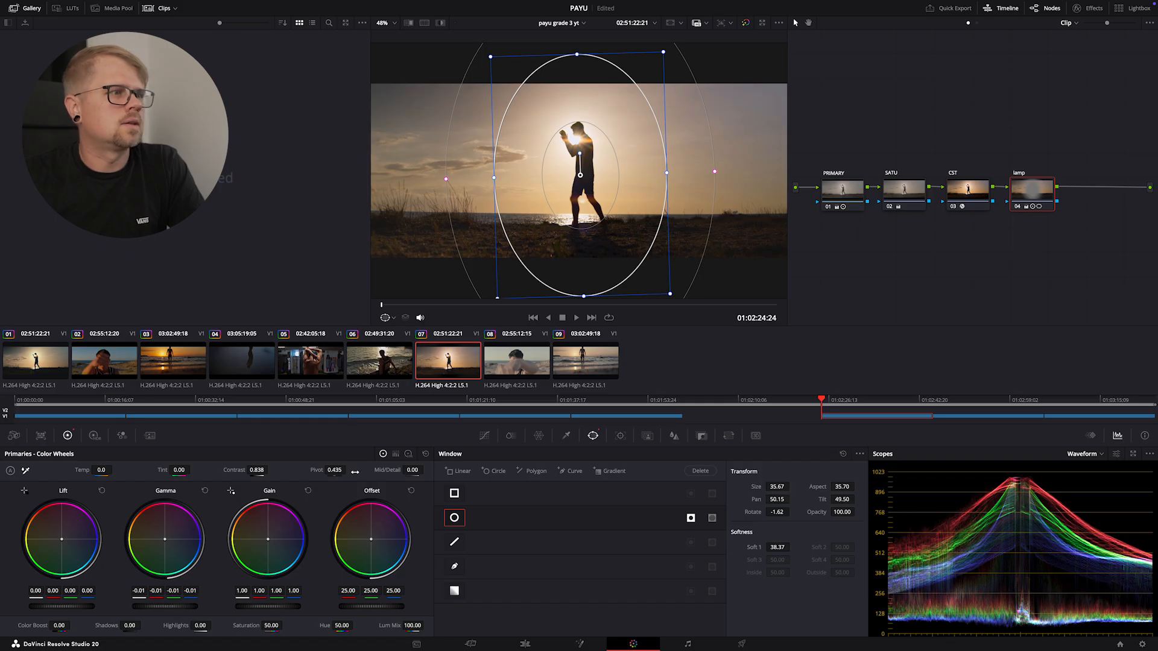
Step: Hide the window outline and toggle the lamp node off and on to compare the vignette's effect
click(485, 437)
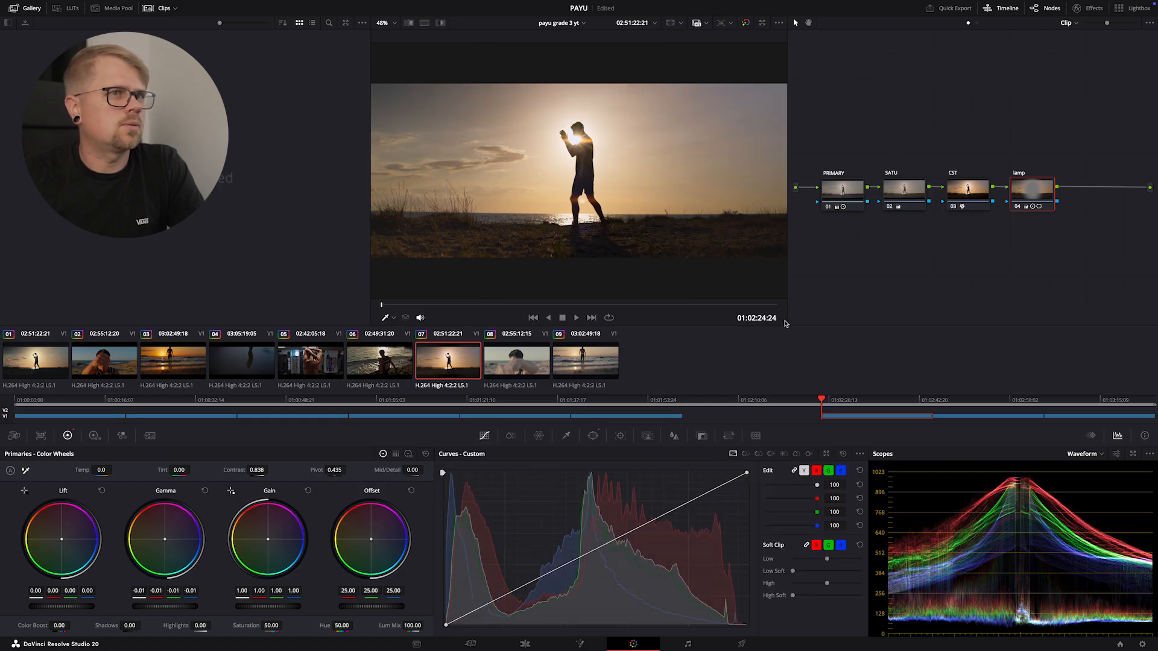
click(1016, 207)
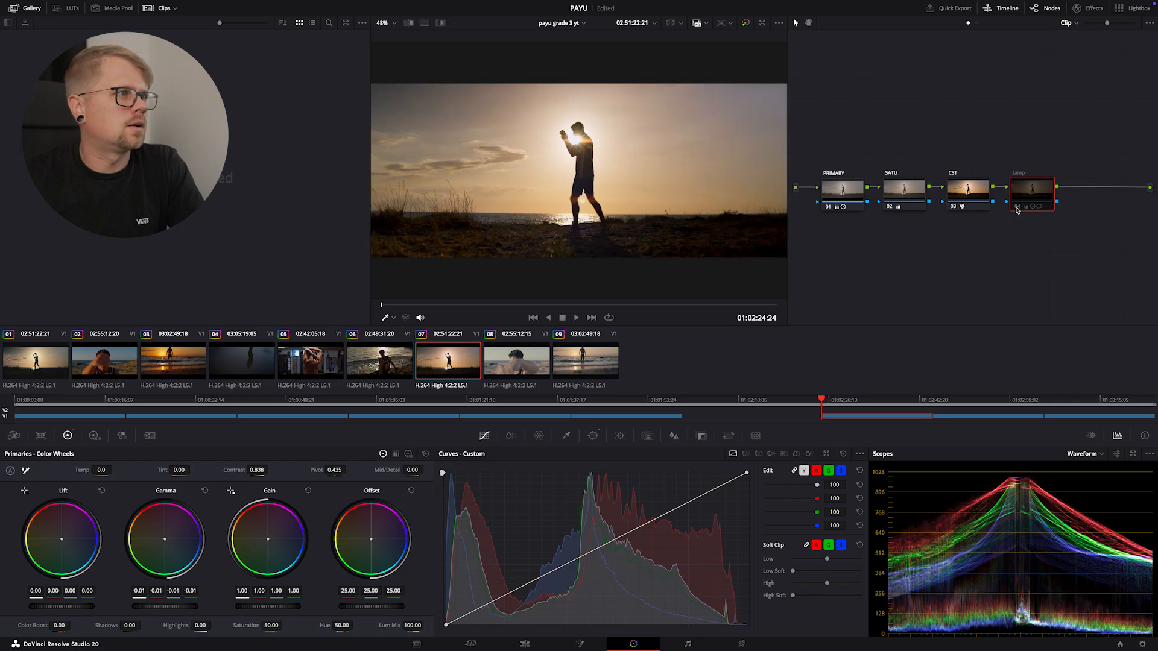
click(1017, 208)
click(1016, 207)
click(1016, 207)
click(1017, 208)
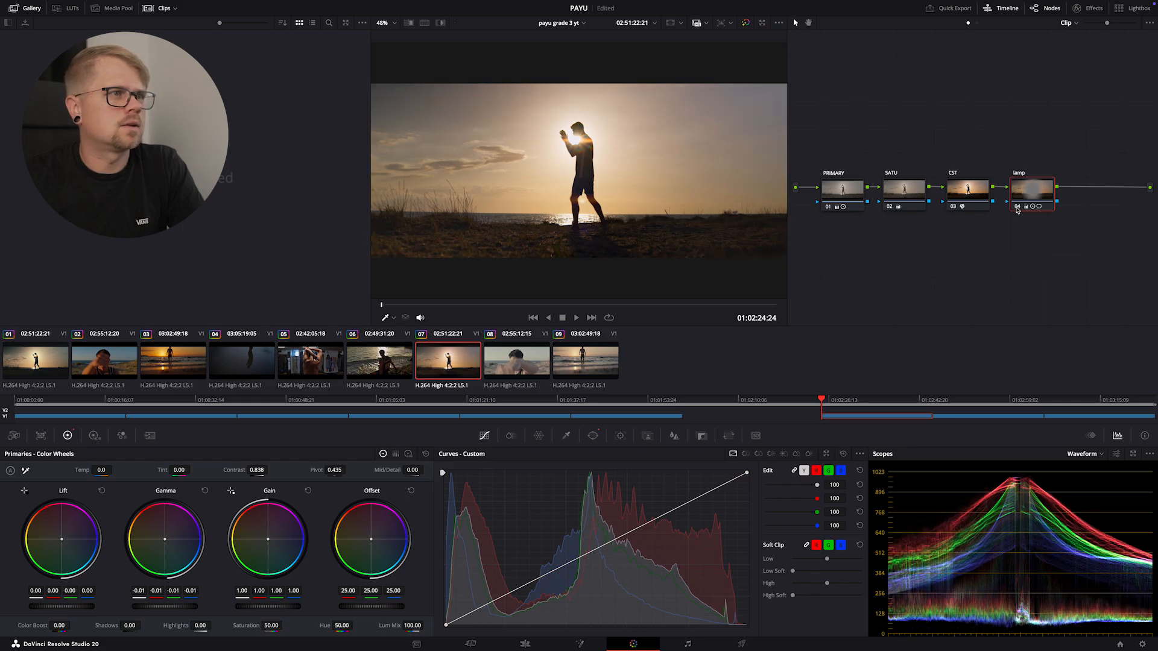
click(1016, 207)
click(1016, 207)
click(1017, 207)
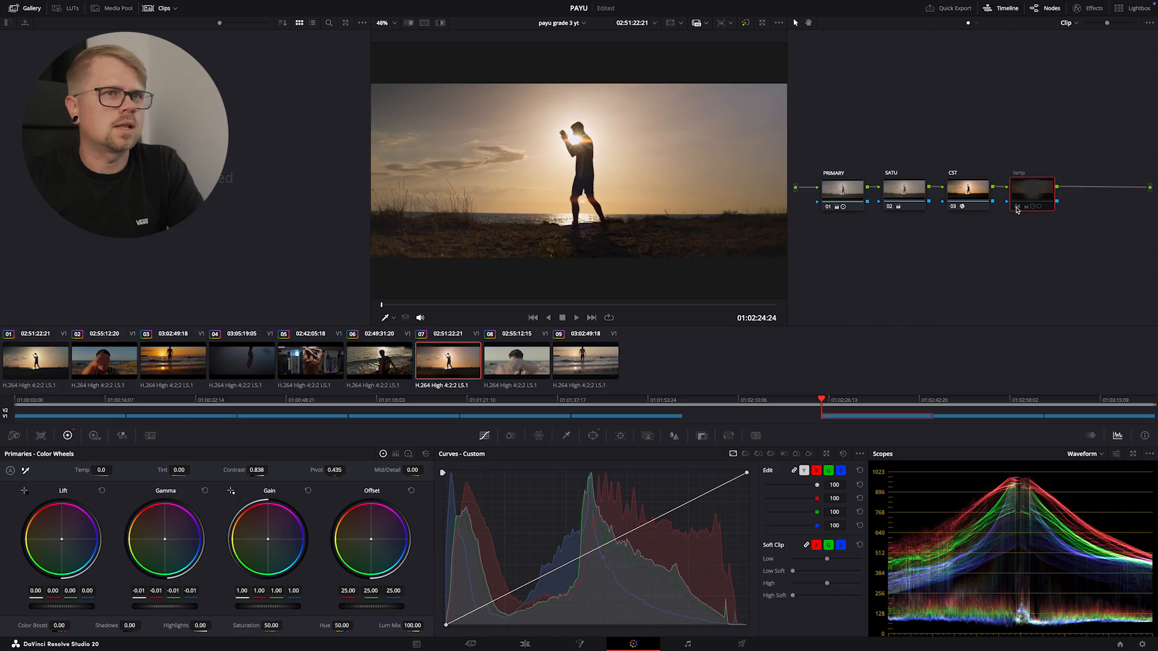
click(1020, 206)
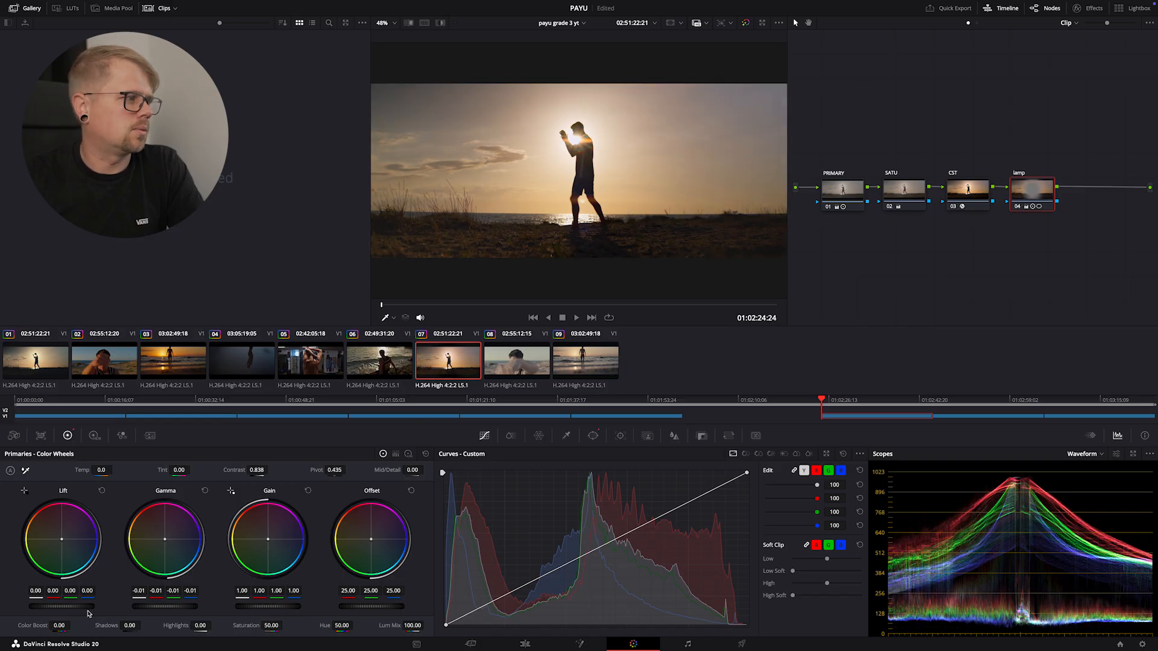
Step: Set the lamp node's Lift to -0.02 and compare the shot with the node off and on
drag(61, 607, 56, 609)
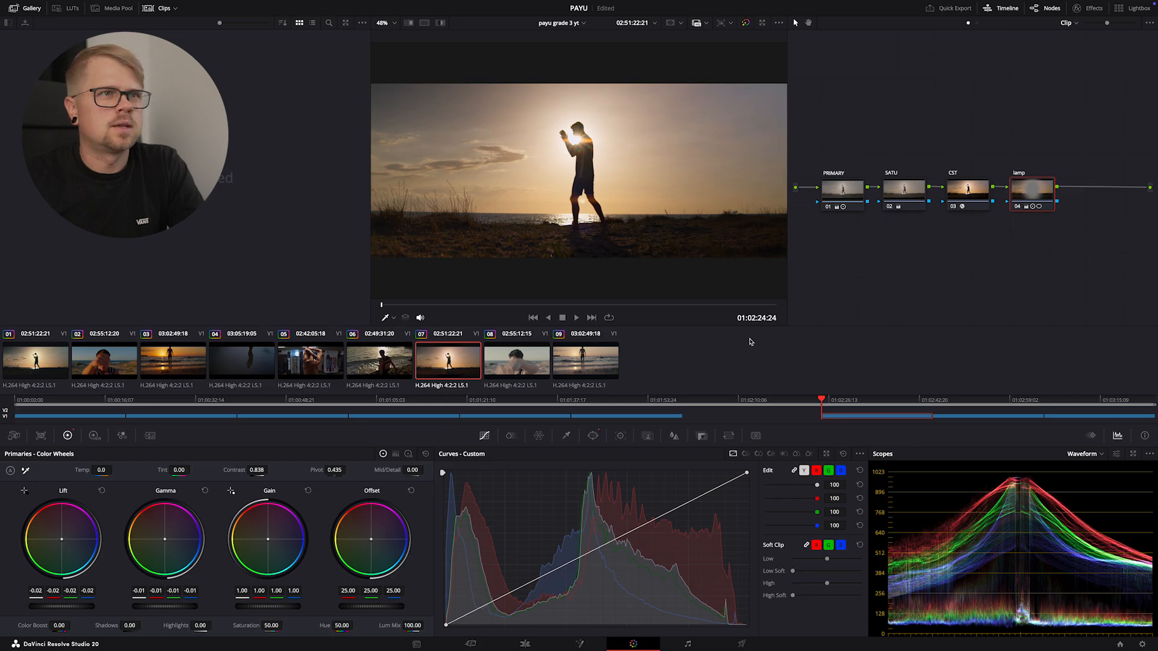
click(1016, 207)
click(1017, 207)
click(1017, 207)
click(1016, 208)
click(1017, 208)
click(1016, 207)
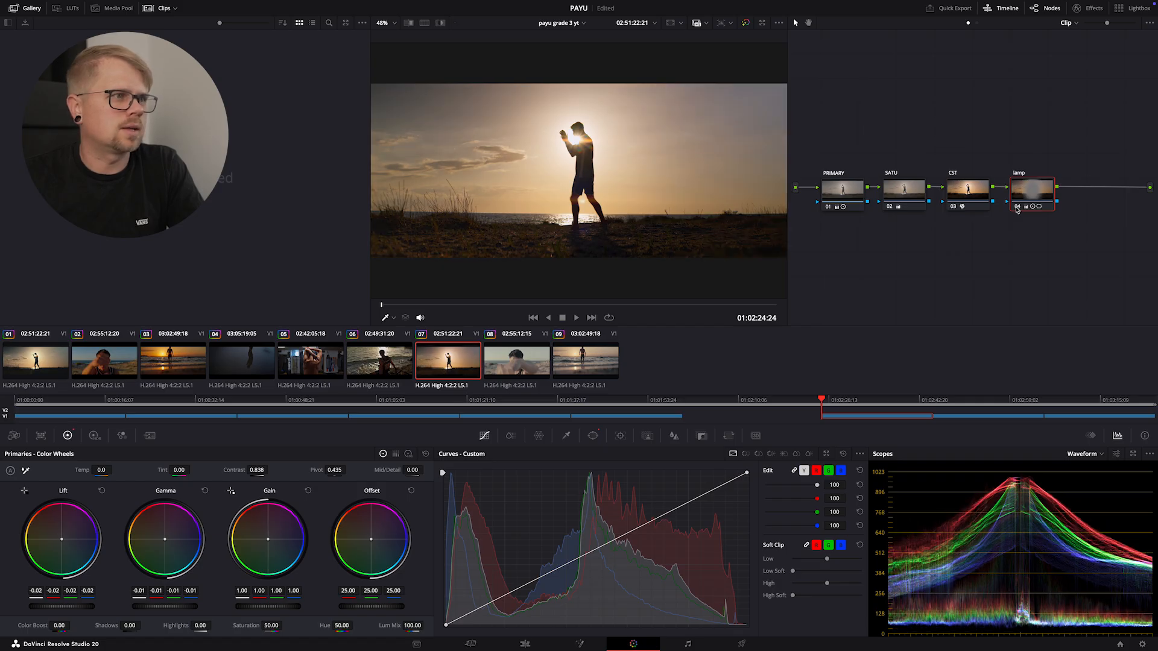
Step: Nudge the lamp node into place and move through the silhouette clip to 01:02:34:09 to review the grade
drag(1041, 194, 1047, 191)
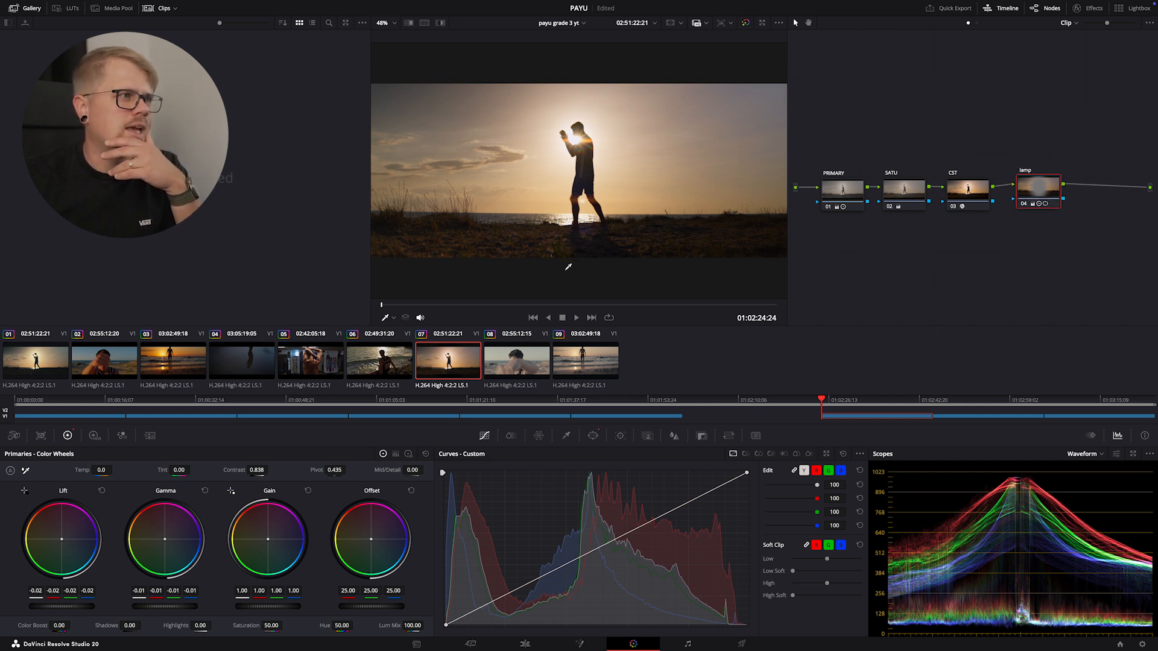
drag(442, 305, 568, 292)
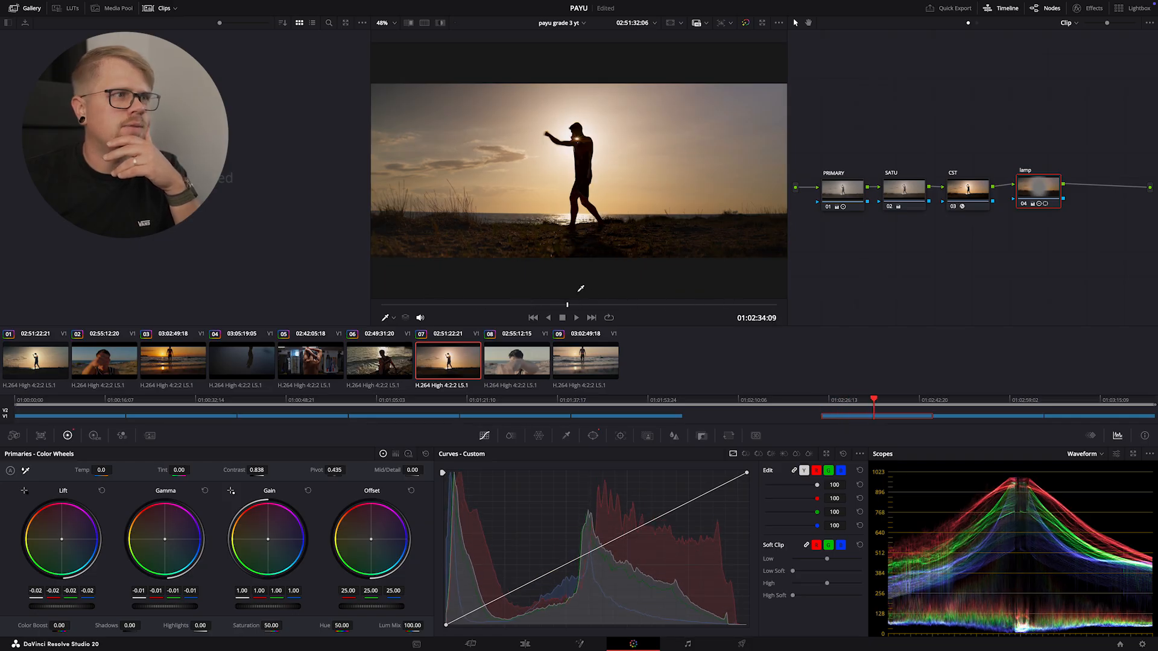
drag(1058, 283, 832, 139)
click(991, 275)
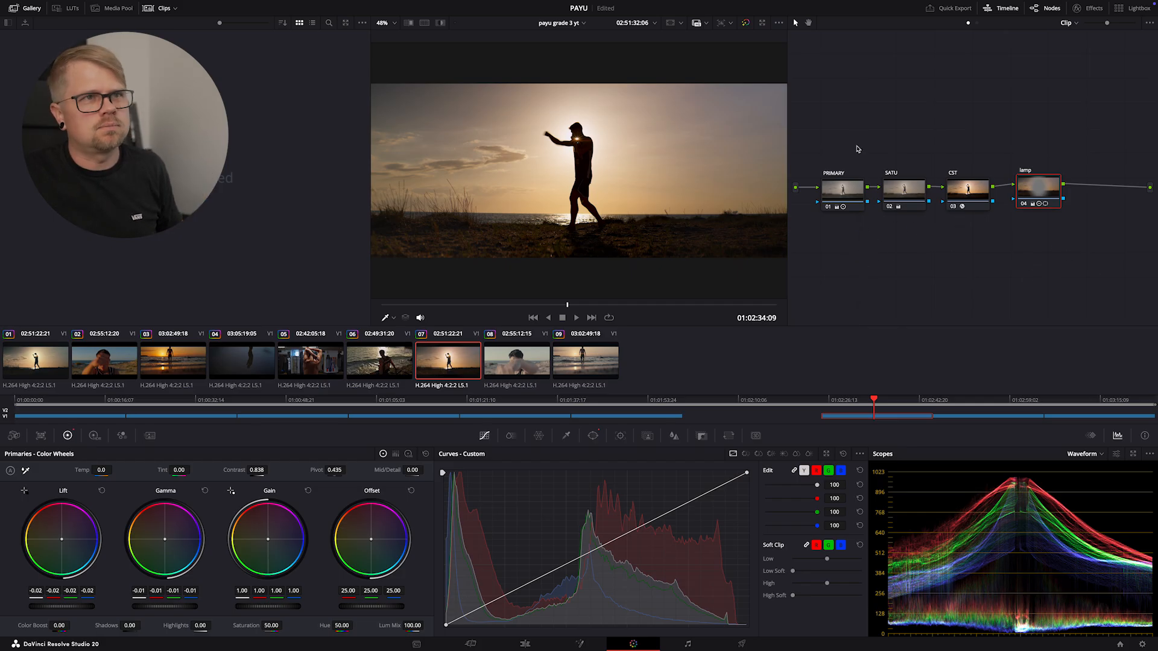
Step: Save the silhouette clip's grade to a grade memory and load it onto clip 08, the close-up of the man
mouse_move(269, 5)
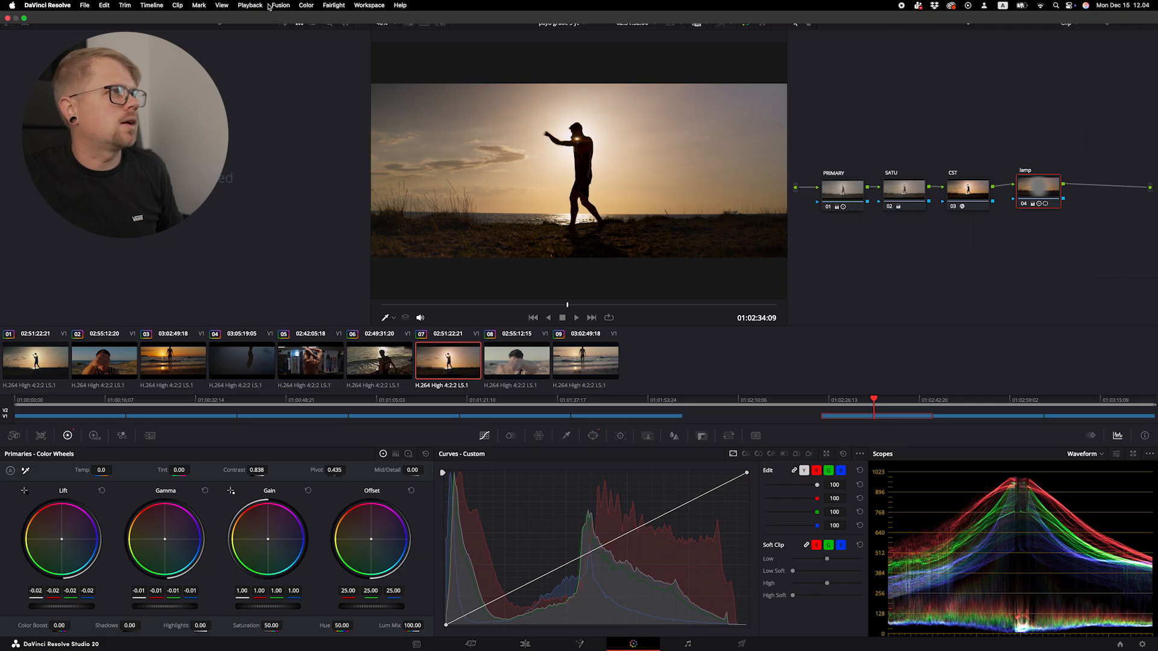
click(304, 5)
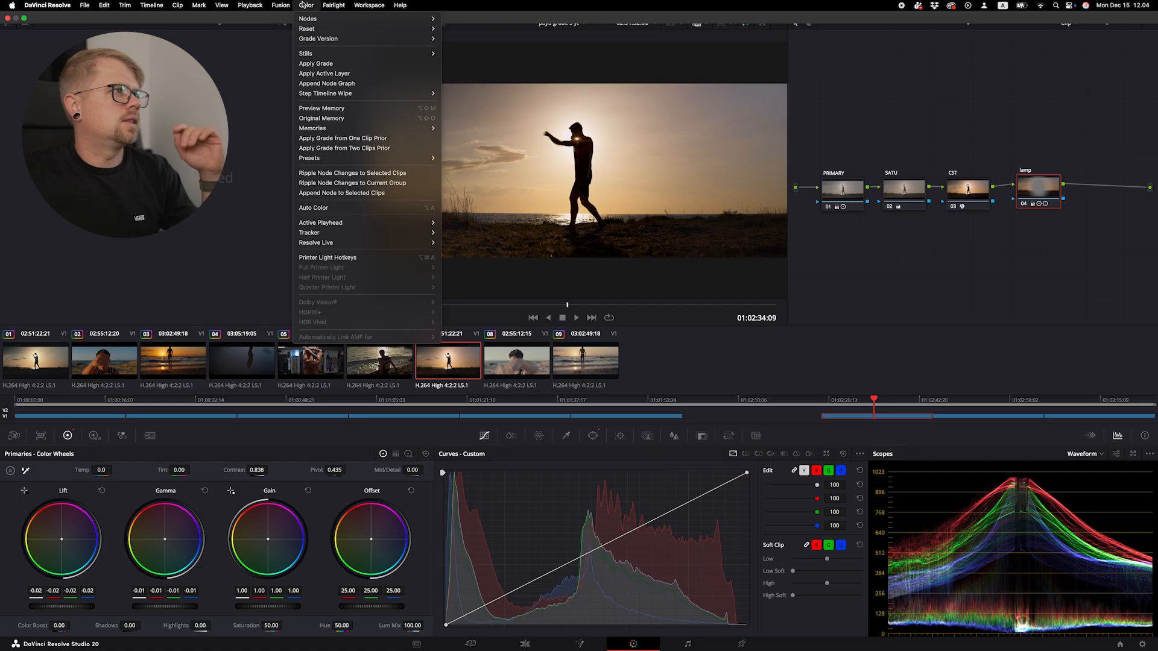
mouse_move(335, 128)
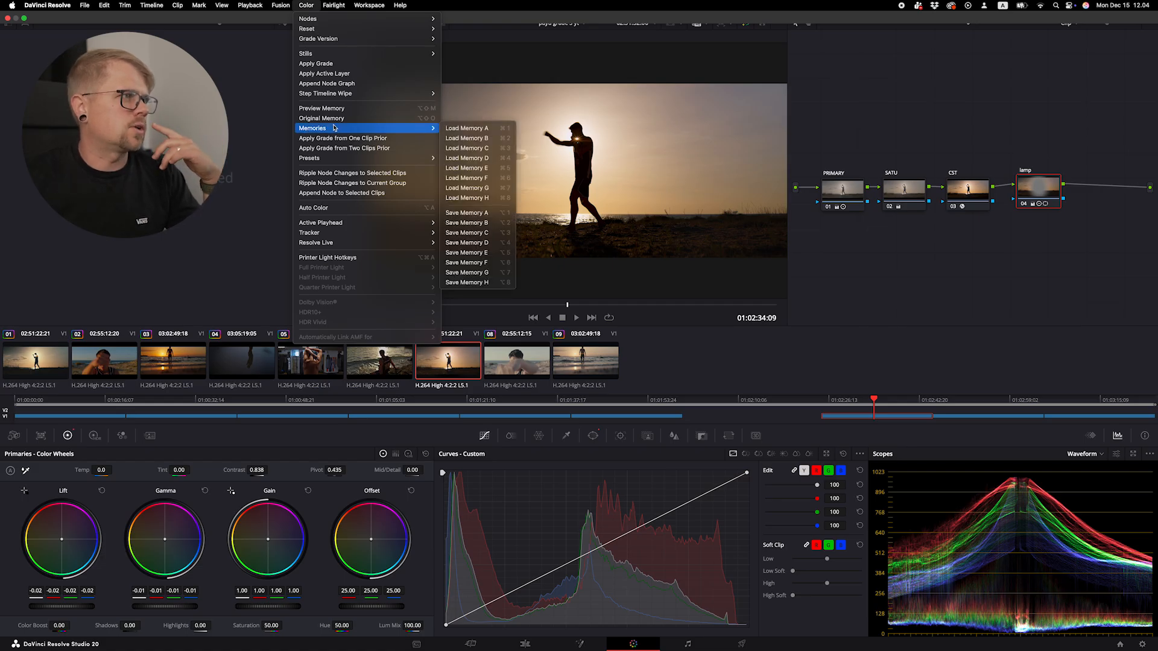
click(490, 218)
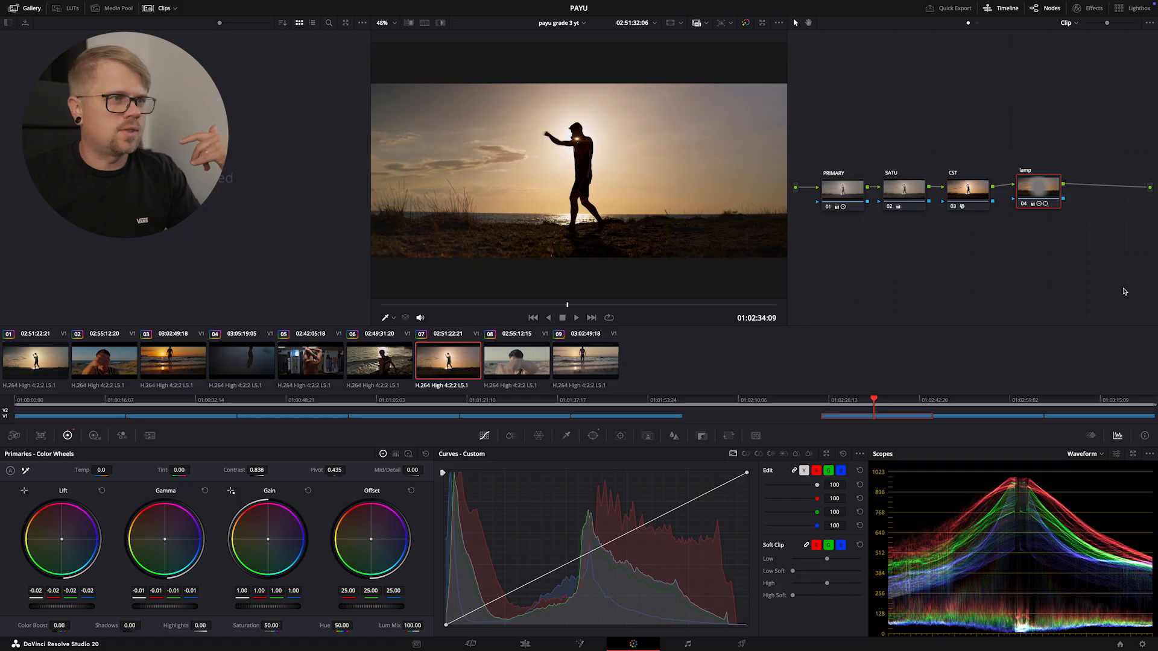
click(529, 364)
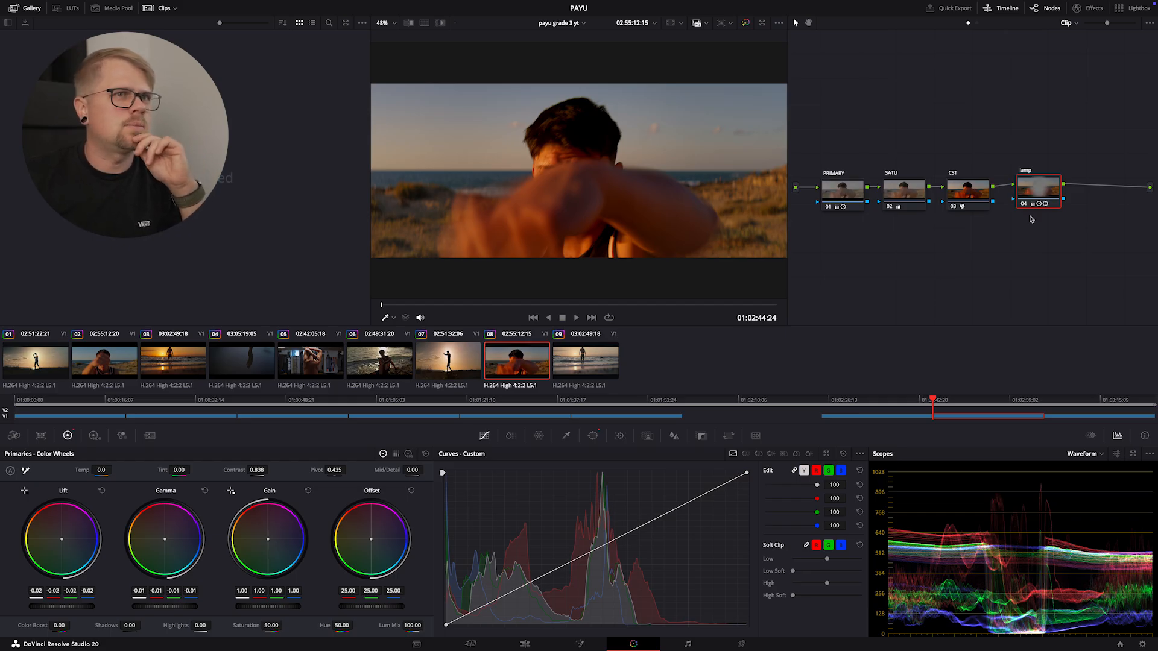
Step: Go to the frame at 01:02:50:13 in clip 08 and disable the lamp and SATU nodes
drag(482, 305, 492, 306)
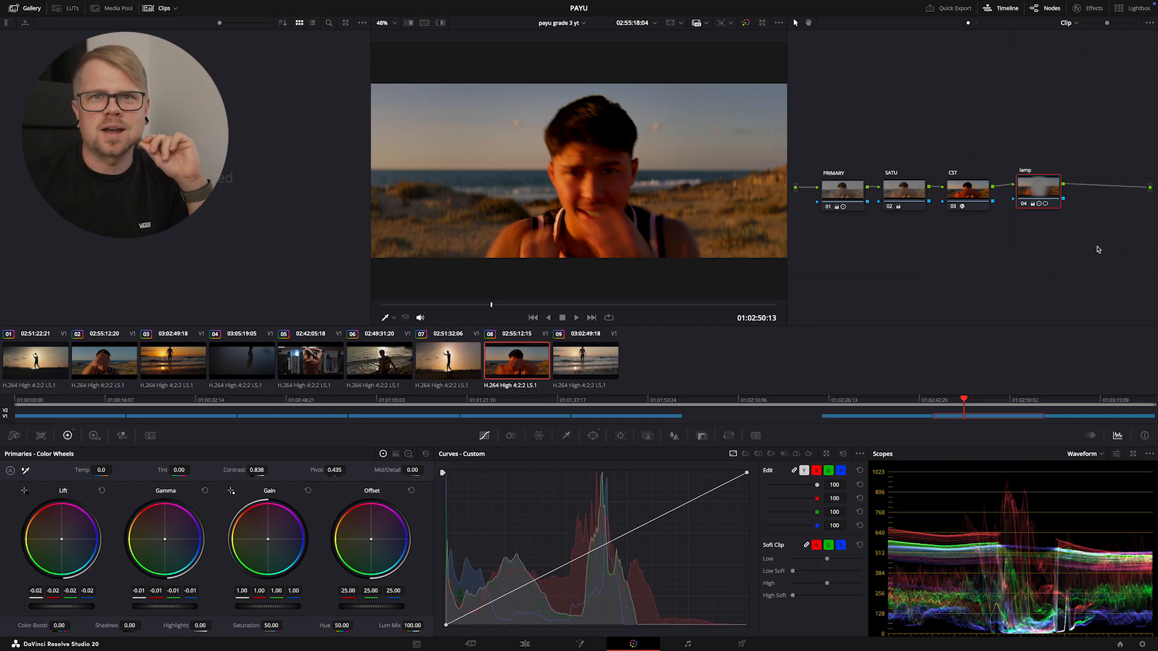
click(1024, 206)
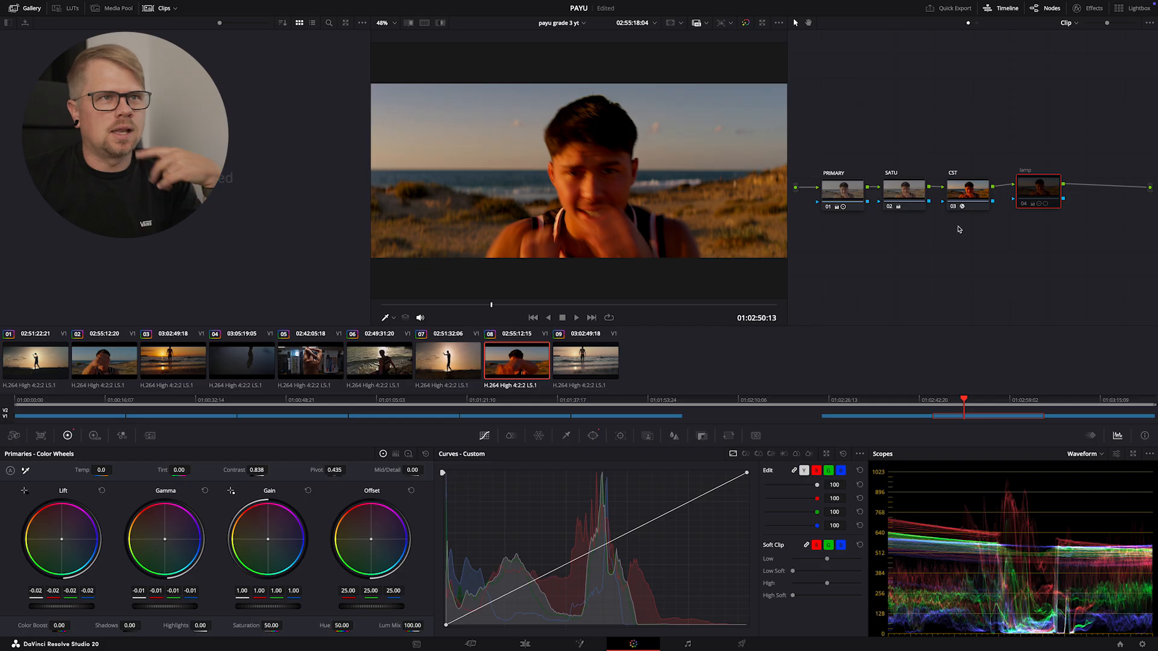
click(888, 207)
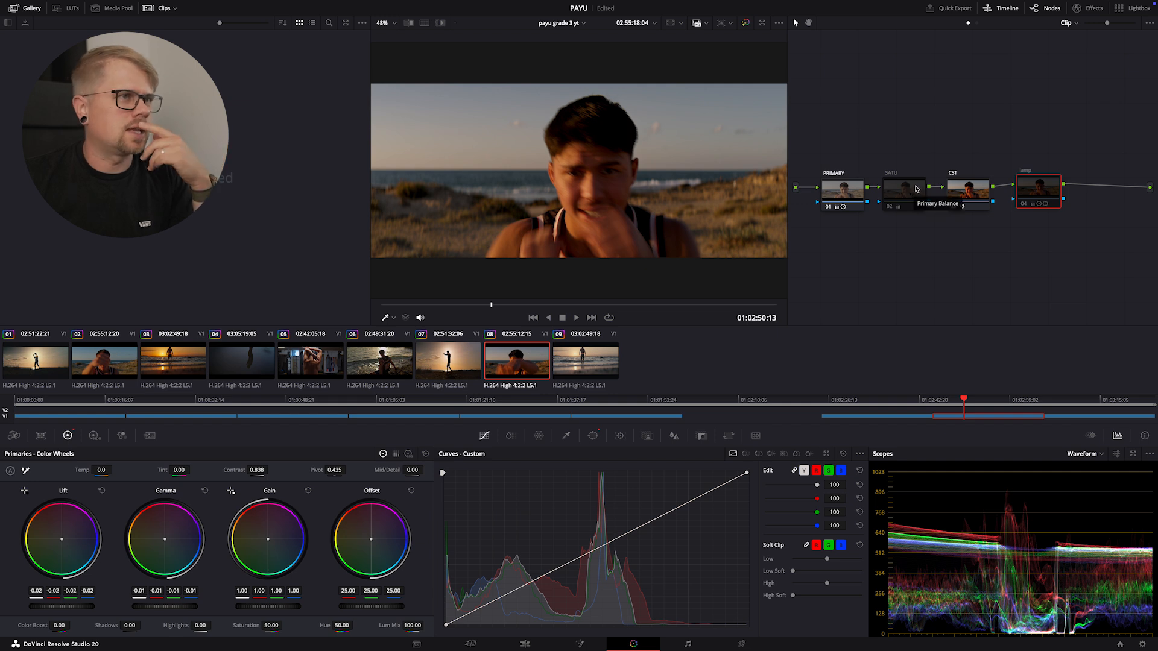
Step: On clip 08's PRIMARY node, set the Gain to 0.97 and raise the Gamma
click(913, 191)
click(844, 206)
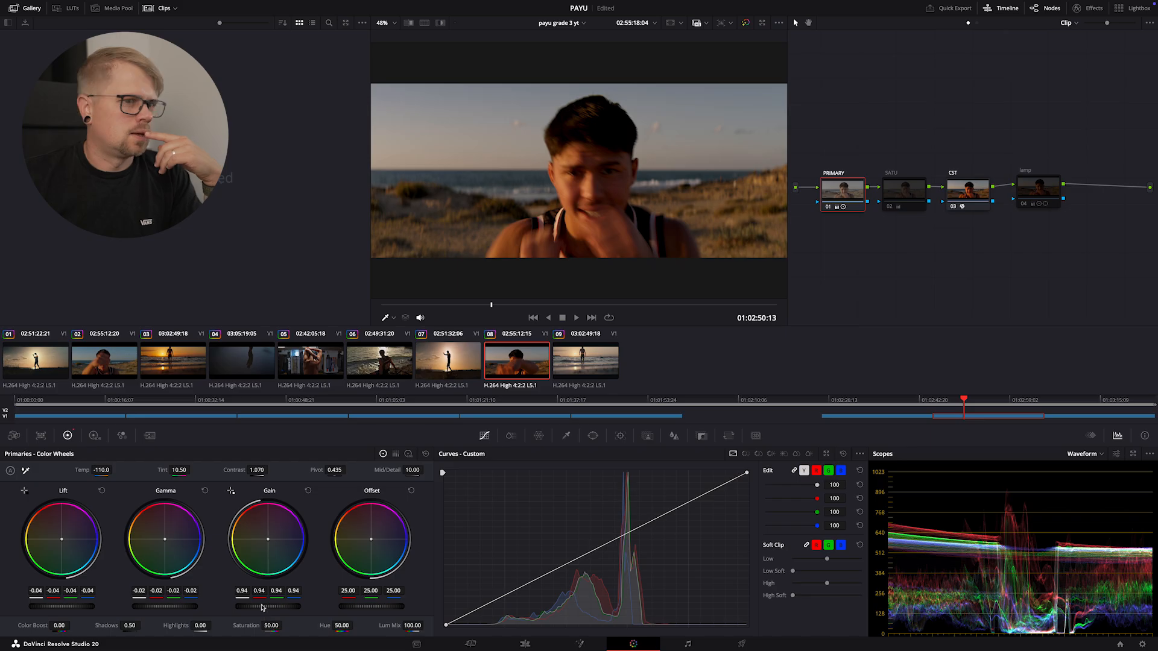
drag(264, 606, 274, 606)
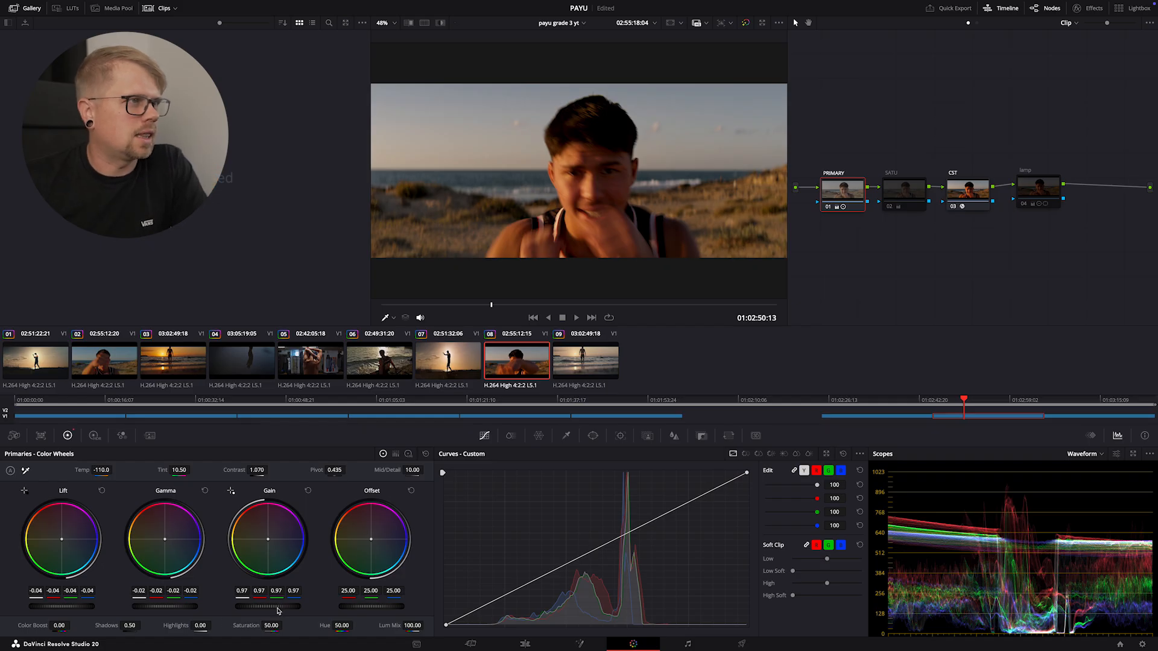
drag(156, 606, 181, 606)
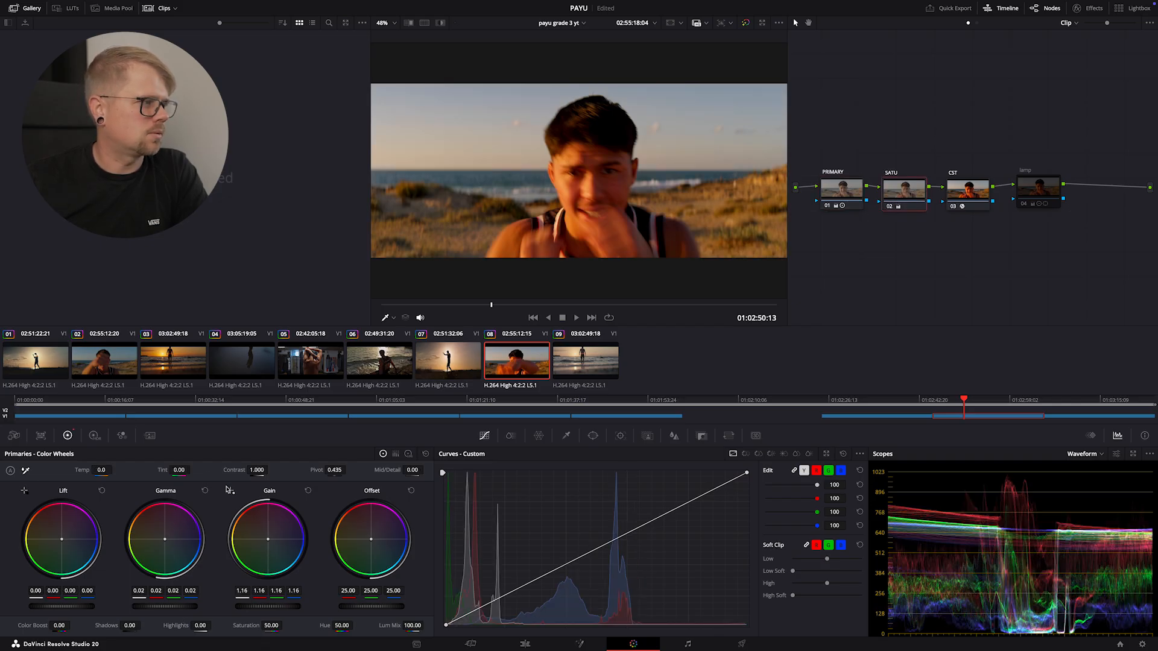
Step: Reset the SATU node's Gain and Gamma, set Gamma to -0.01, and compare the node off and on
click(308, 491)
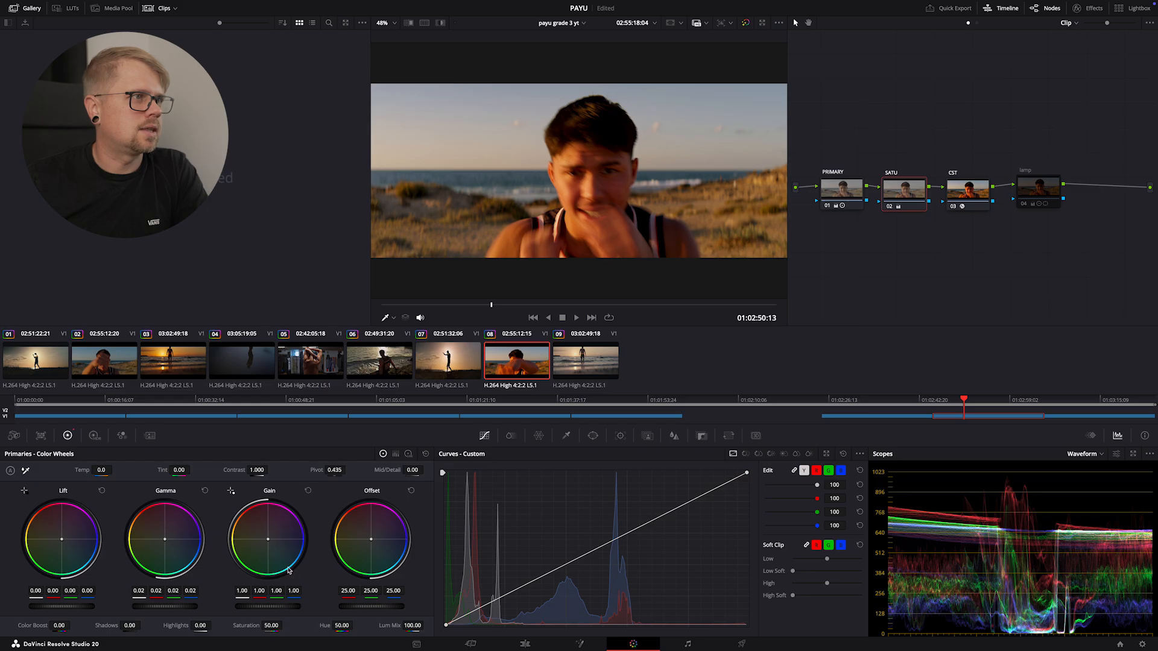
click(204, 491)
drag(177, 609, 173, 608)
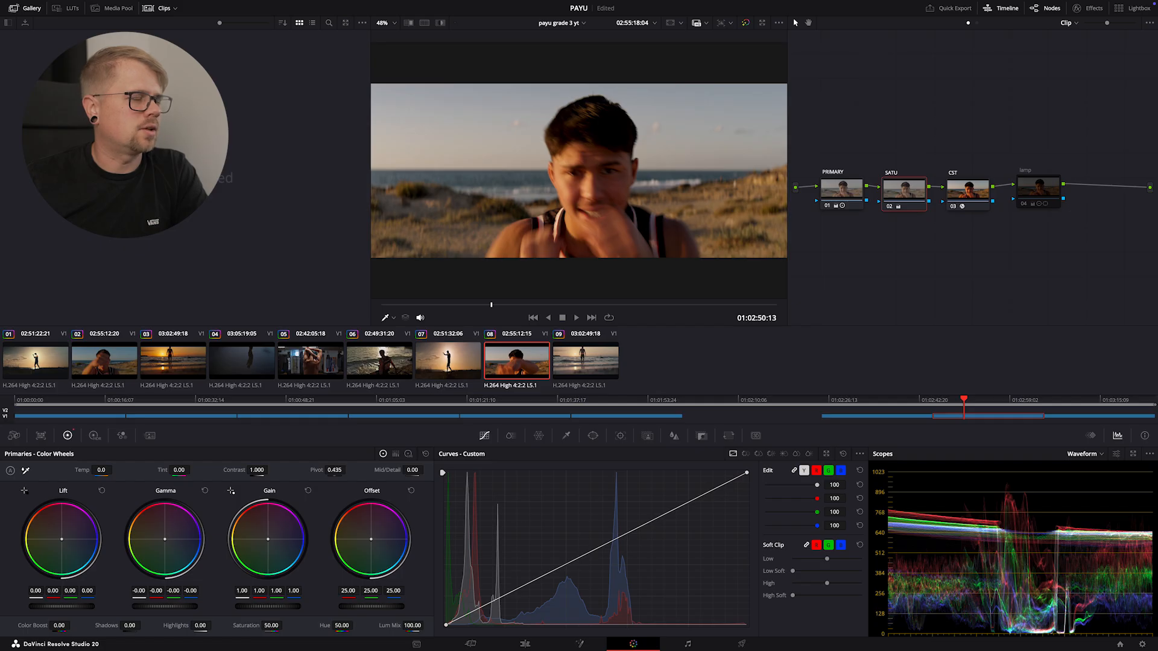
drag(174, 609, 172, 609)
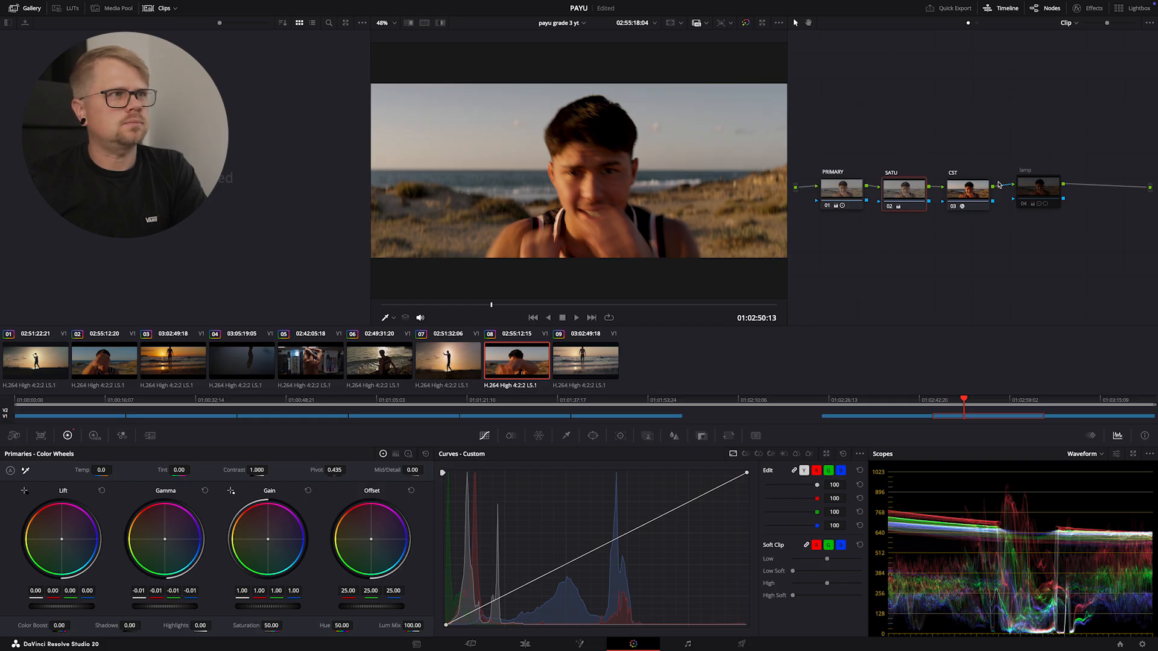
click(889, 207)
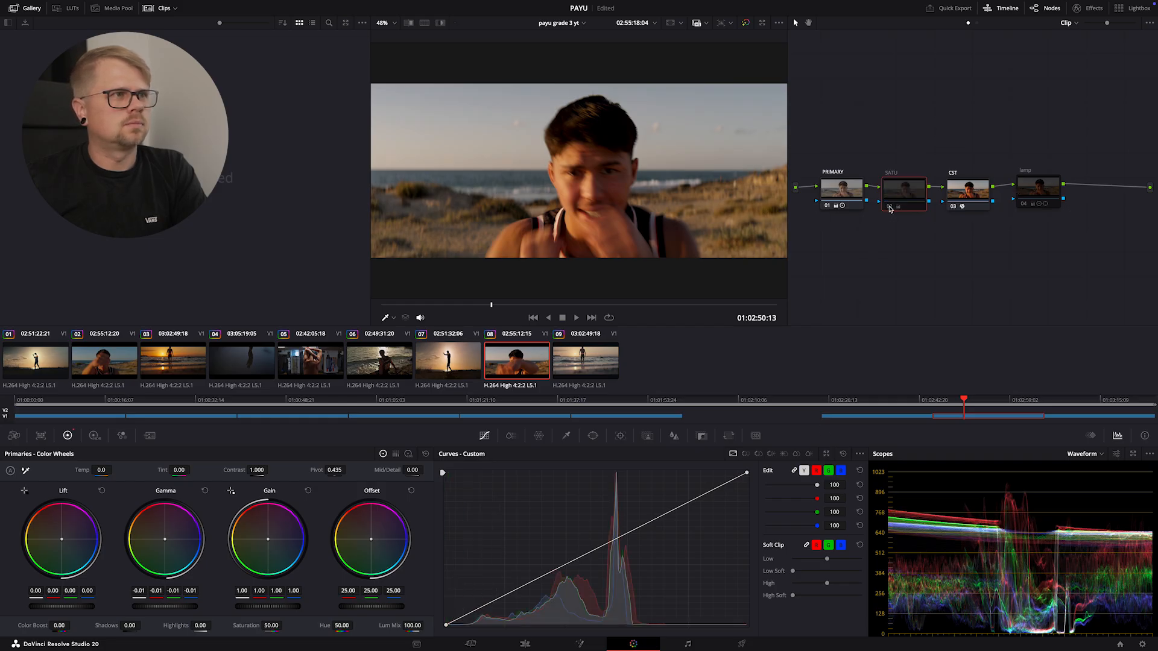
click(889, 207)
Step: View clip 08 full screen and move ahead to about 01:02:54:06 to check the grade
key(p)
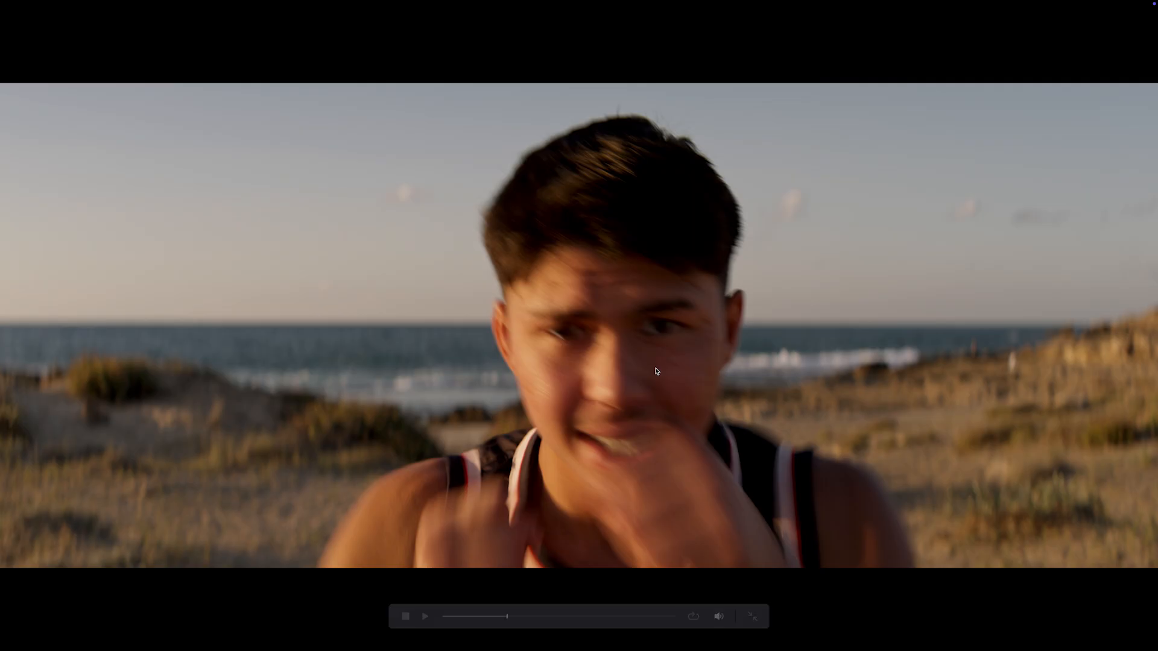
drag(541, 621, 550, 618)
key(p)
Step: Enable the lamp node and enlarge its circle window around the man, Size 50.00, Aspect 52.17, Pan 49.35, Tilt 49.10
drag(1041, 196, 1039, 195)
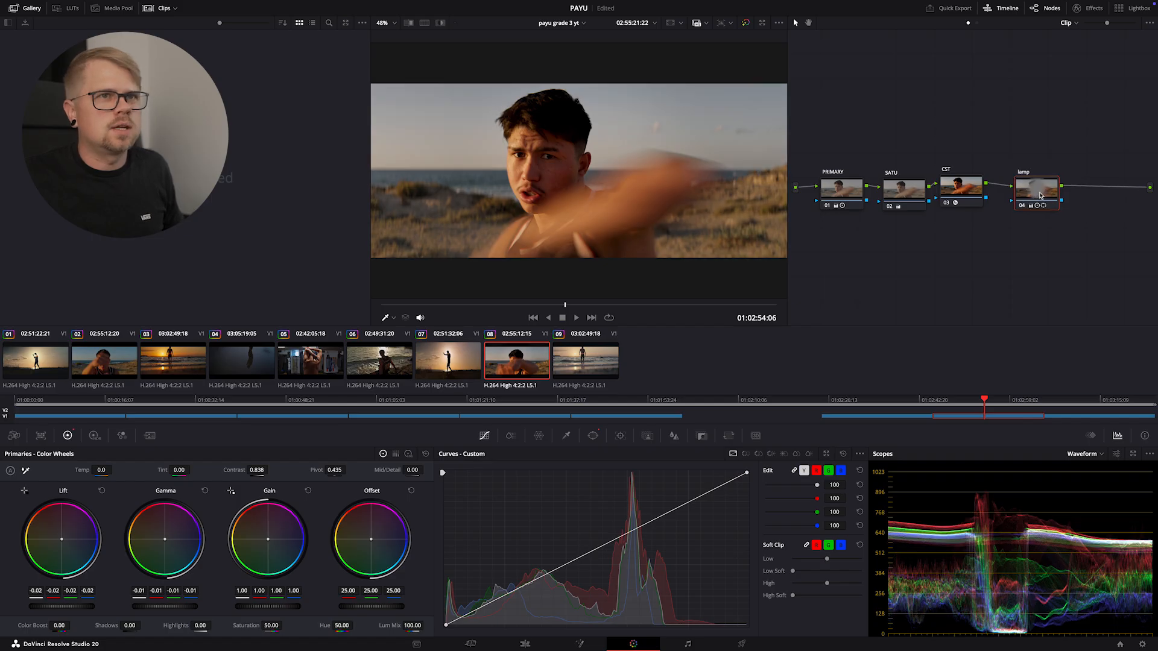
click(593, 436)
drag(495, 177, 446, 179)
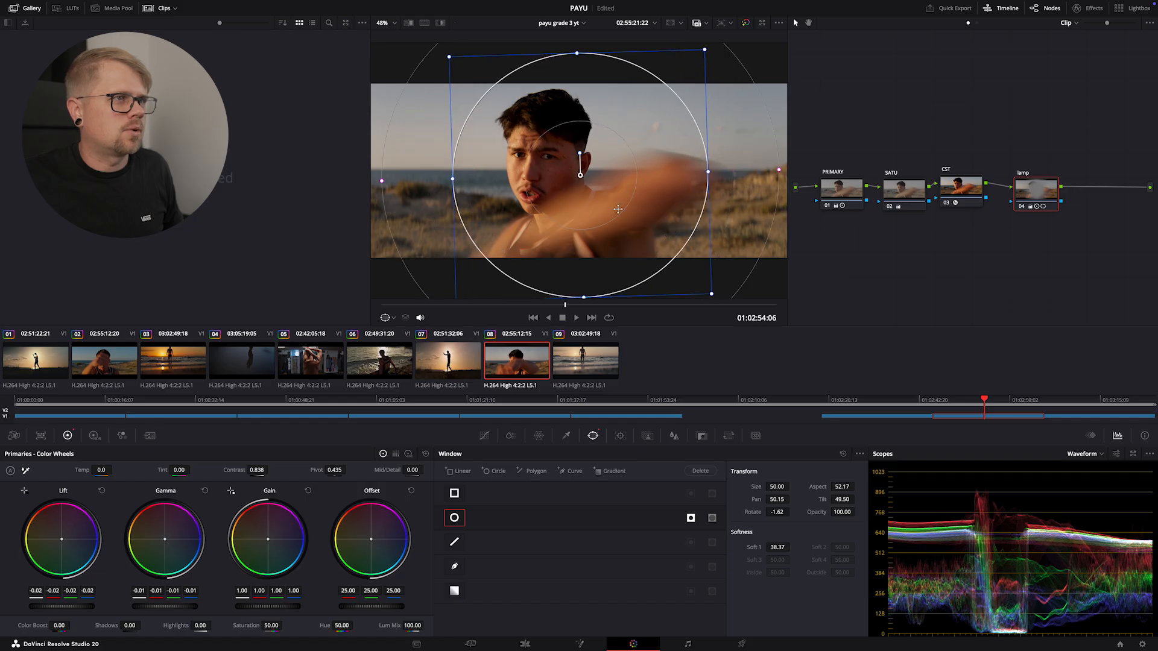
drag(722, 304, 749, 334)
drag(621, 163, 614, 167)
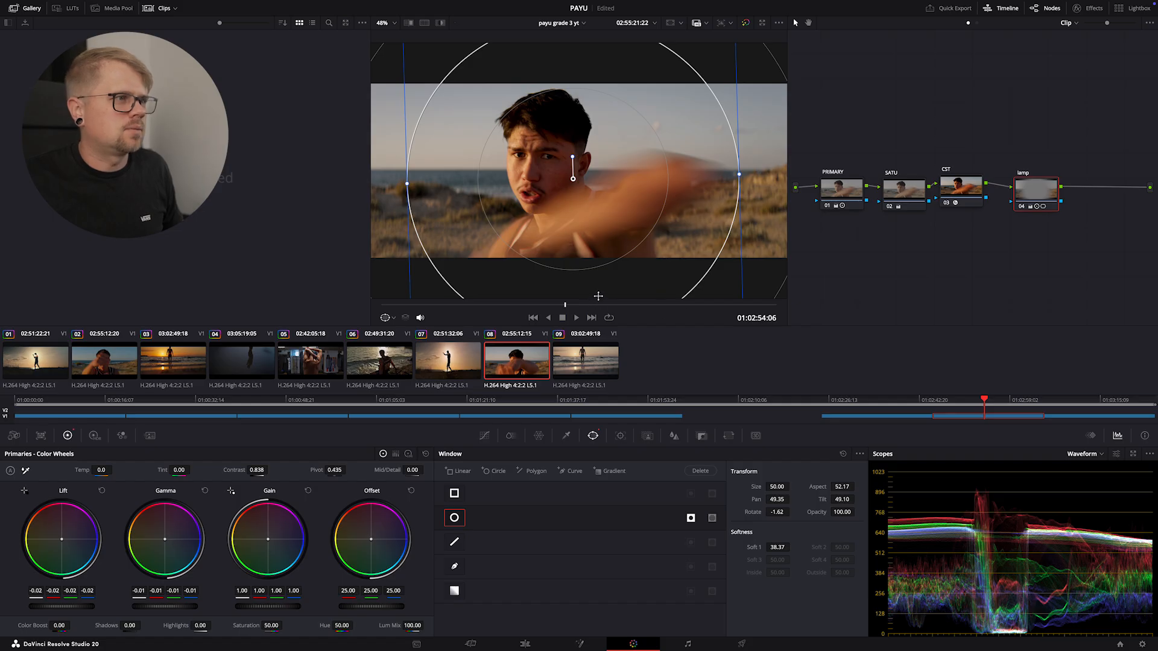
Step: Play and scrub clip 08 to 01:03:00:08 with the window outline hidden to check the vignette
click(576, 316)
drag(584, 304, 584, 305)
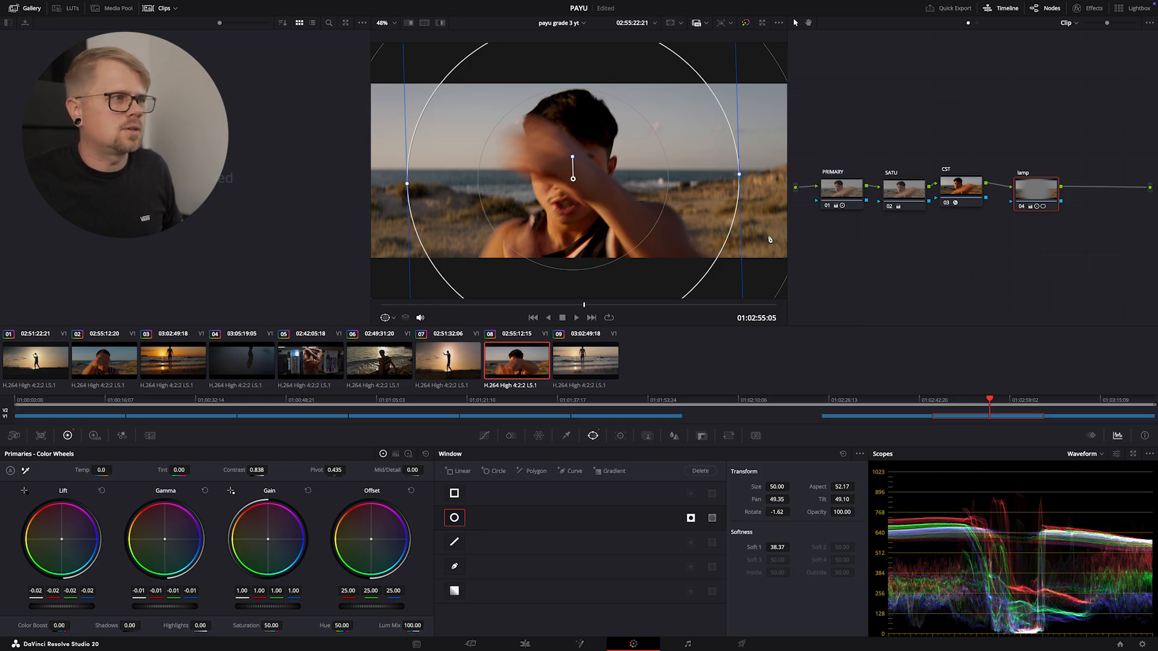
click(484, 436)
drag(688, 305, 683, 303)
drag(688, 300, 685, 301)
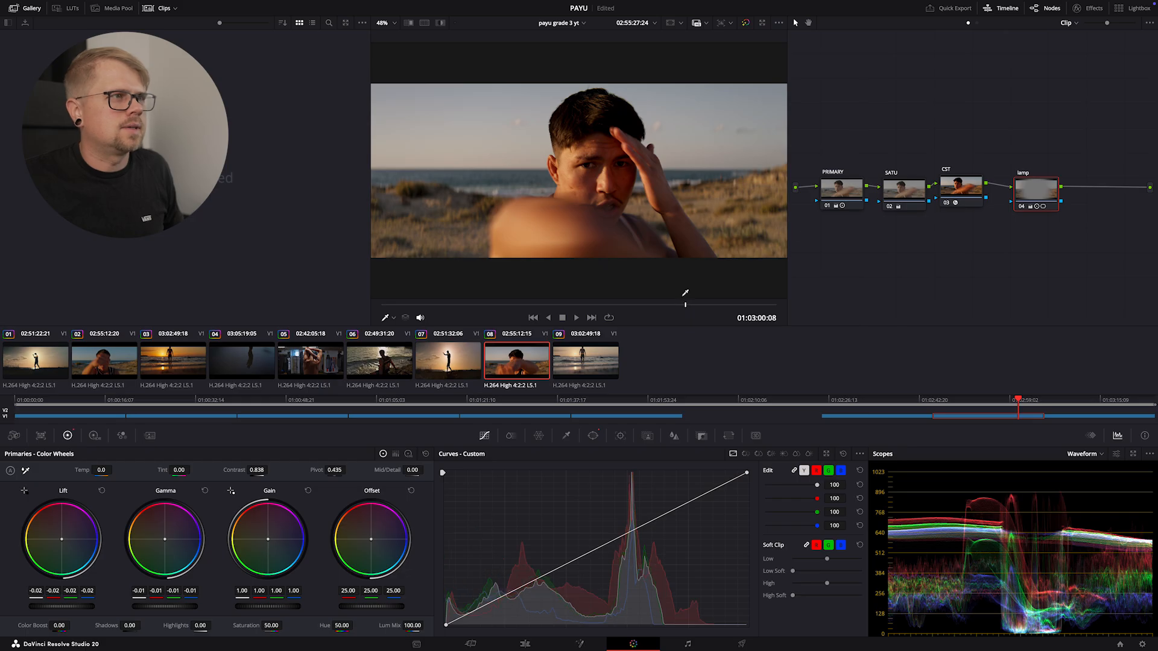
click(899, 194)
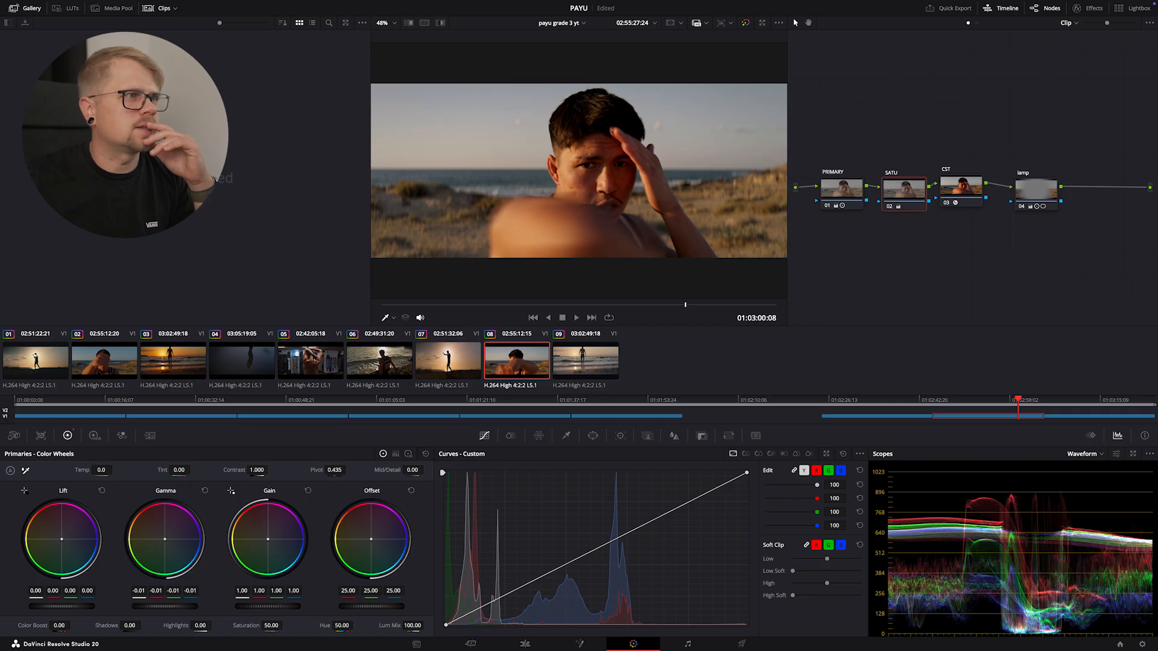
Step: Add a serial node after lamp, open the ColorSlice controls and label the node "colorslice"
drag(1046, 195, 1035, 196)
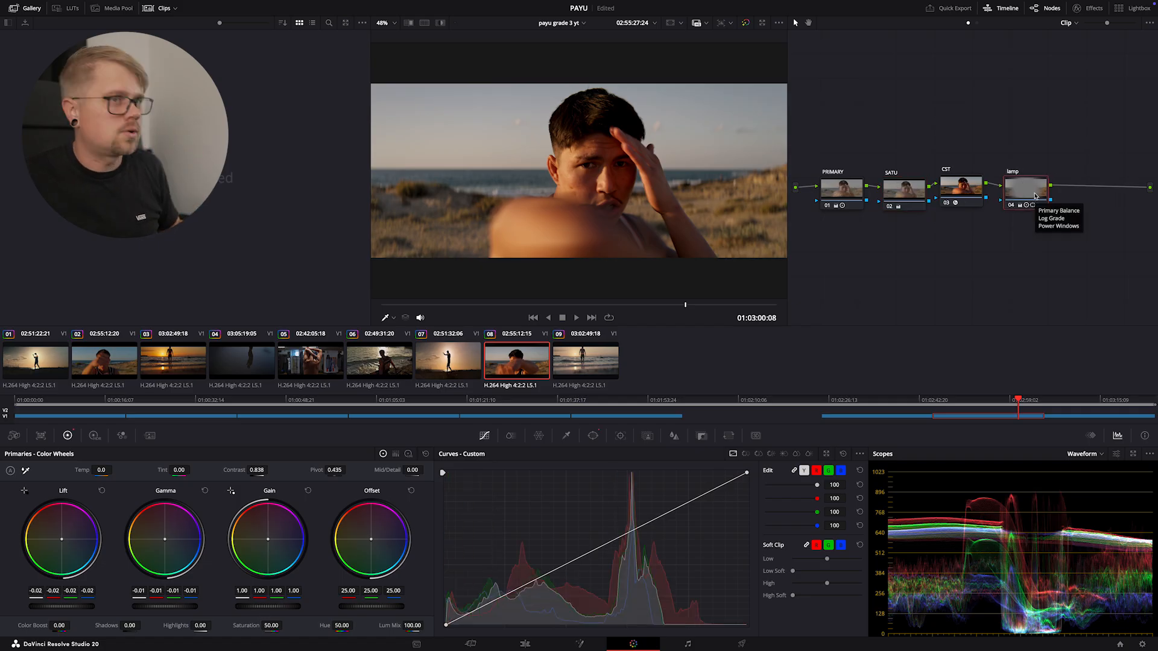
key(alt+s)
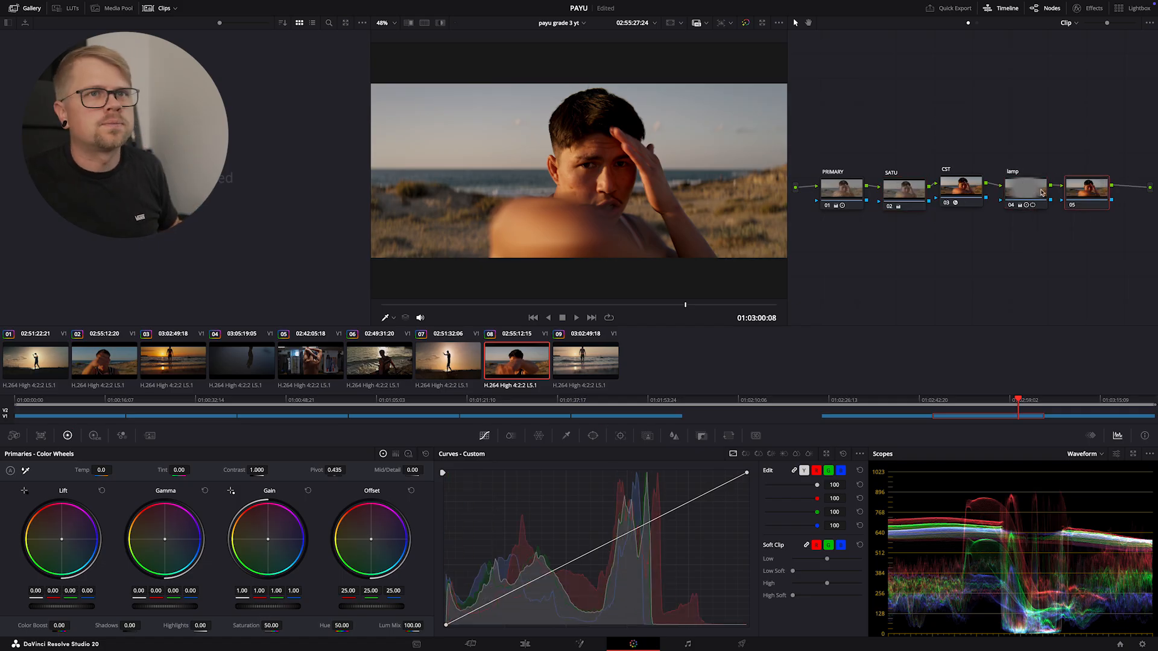
click(567, 436)
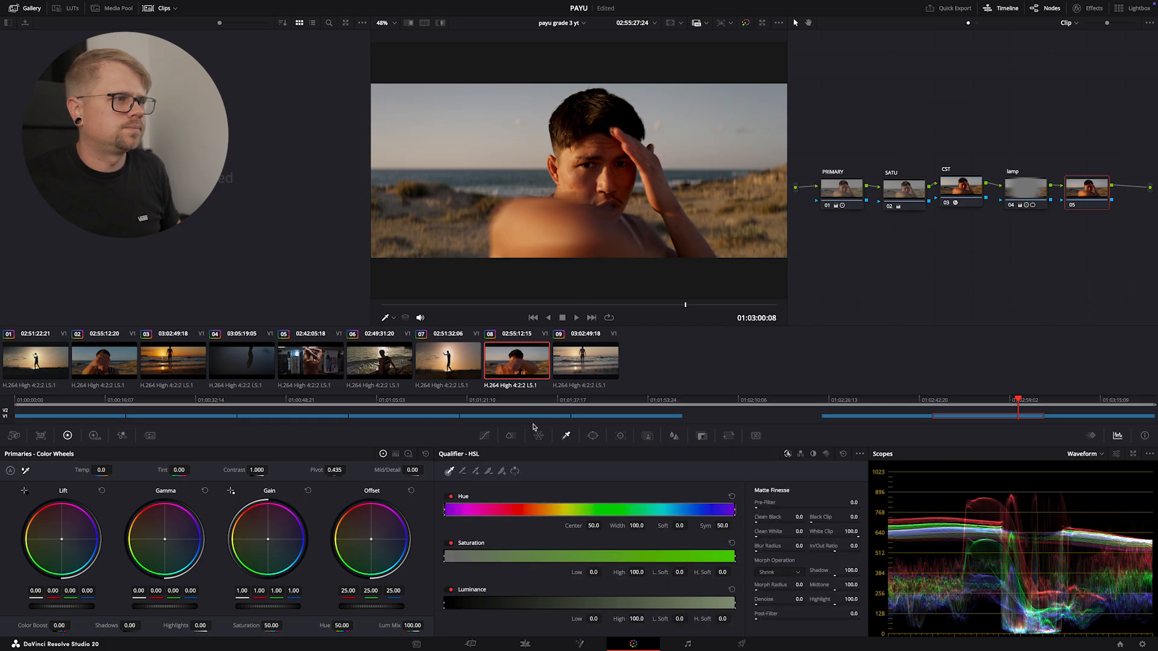
click(511, 436)
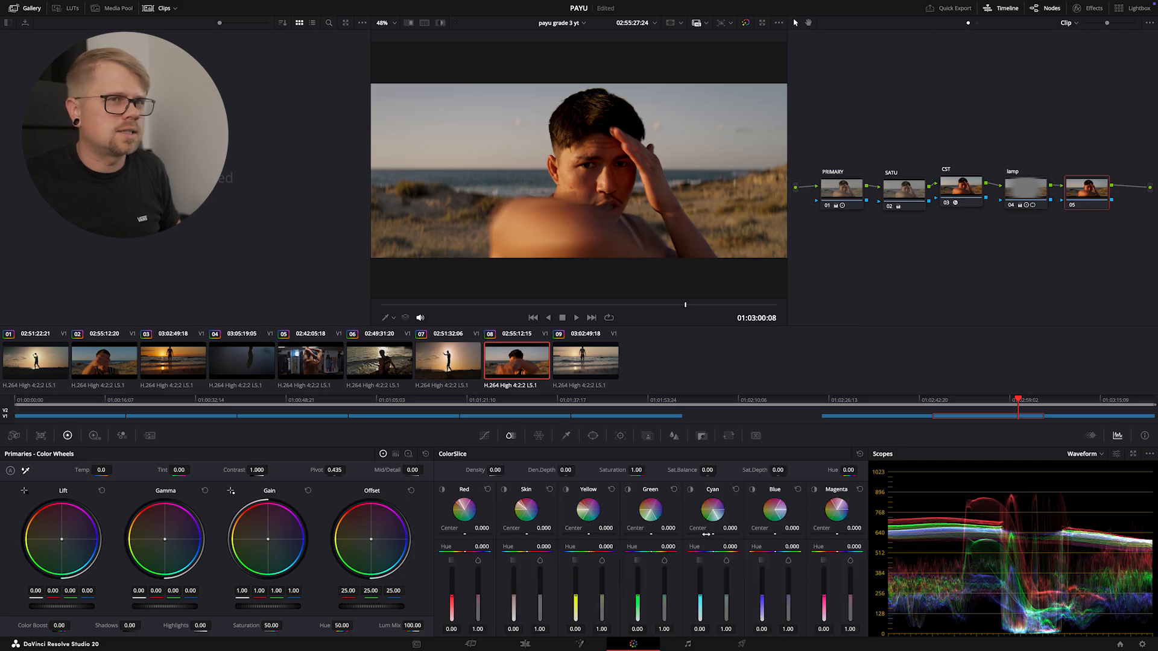
right_click(1091, 184)
click(1100, 203)
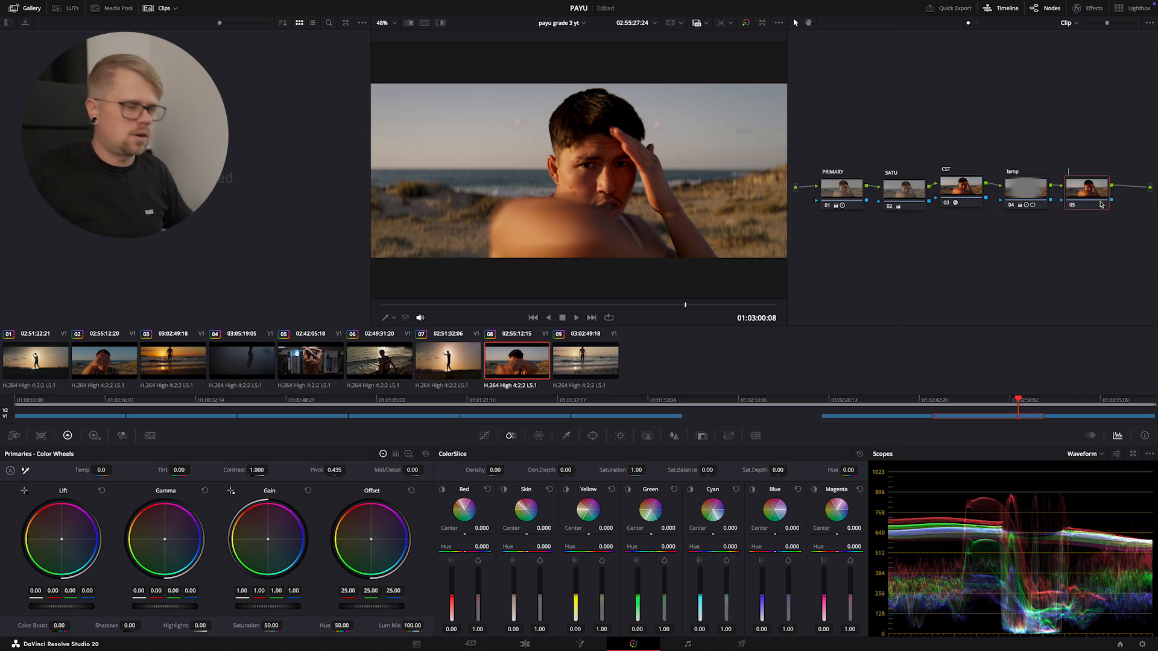
text(colorslice)
key(Return)
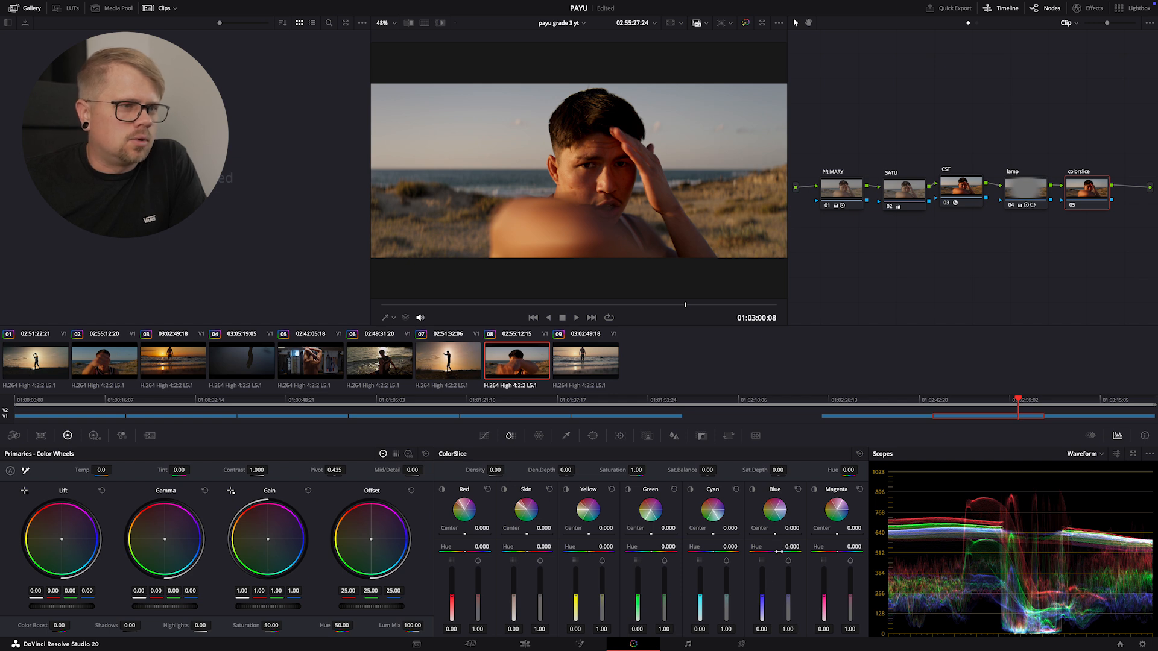
Step: In the colorslice node, set the Blue slice's Hue to 0.134, density to 0.42 and saturation to 1.65
drag(784, 546, 802, 546)
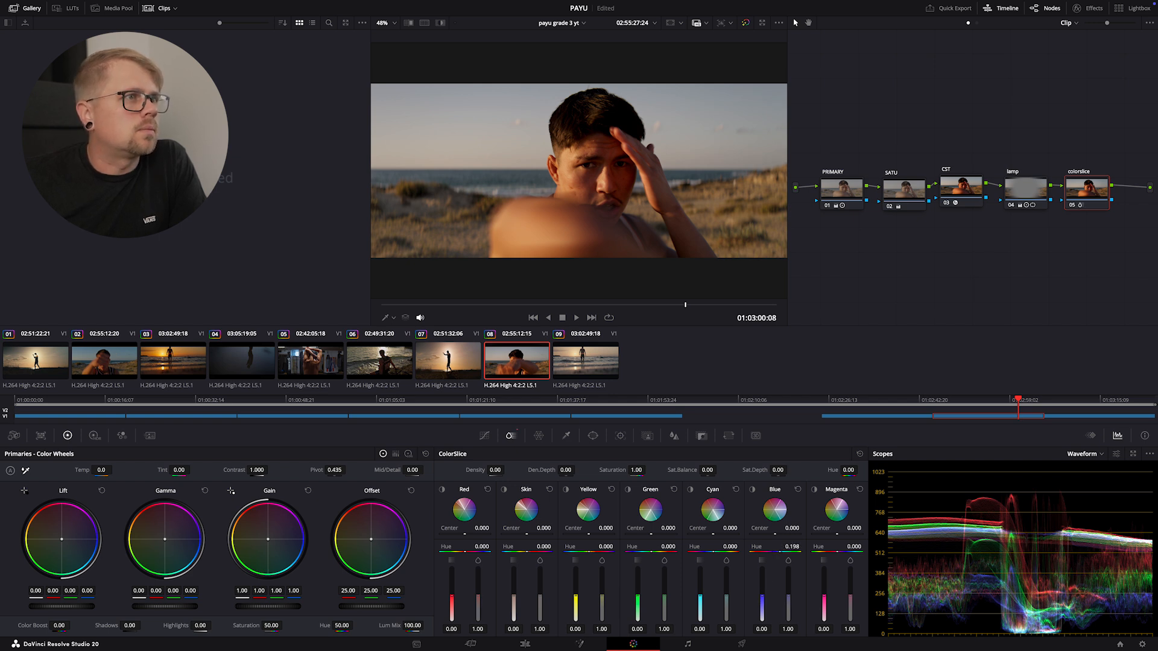
mouse_move(790, 598)
mouse_down()
mouse_move(789, 568)
mouse_move(790, 583)
mouse_up()
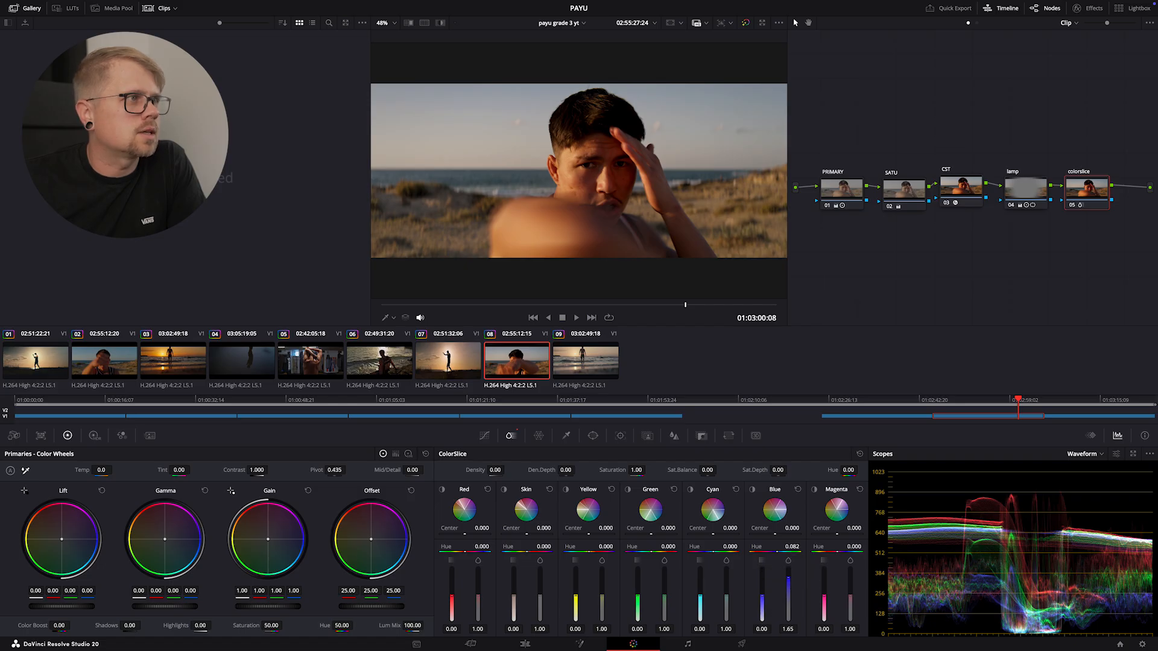
drag(761, 560, 761, 618)
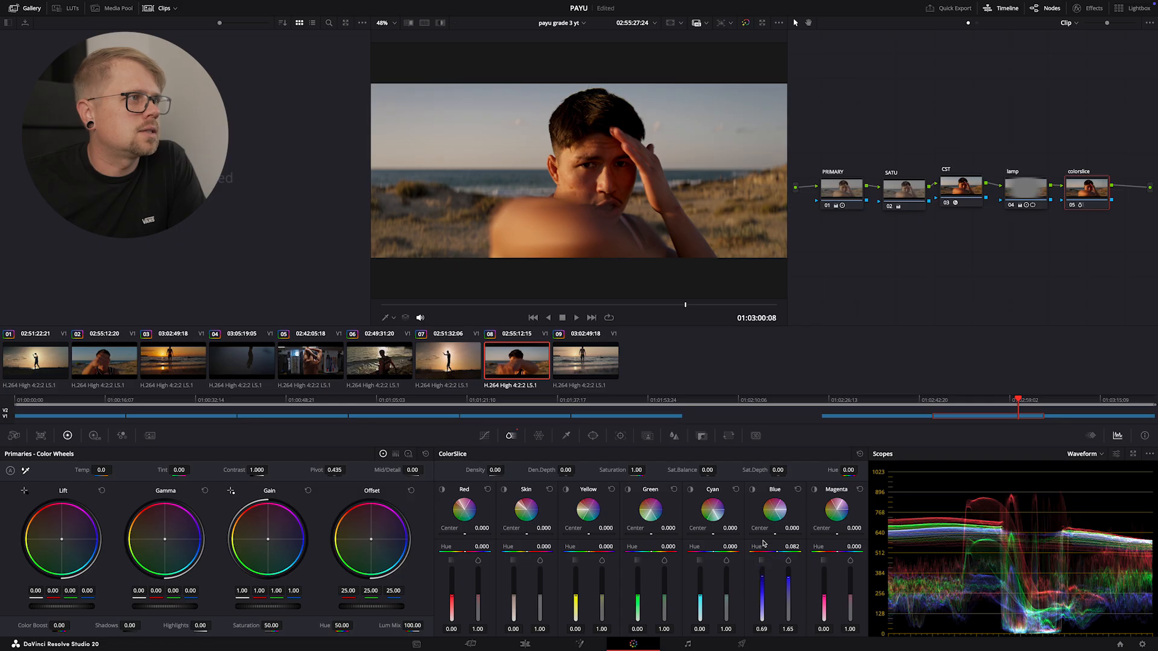
drag(761, 559, 779, 550)
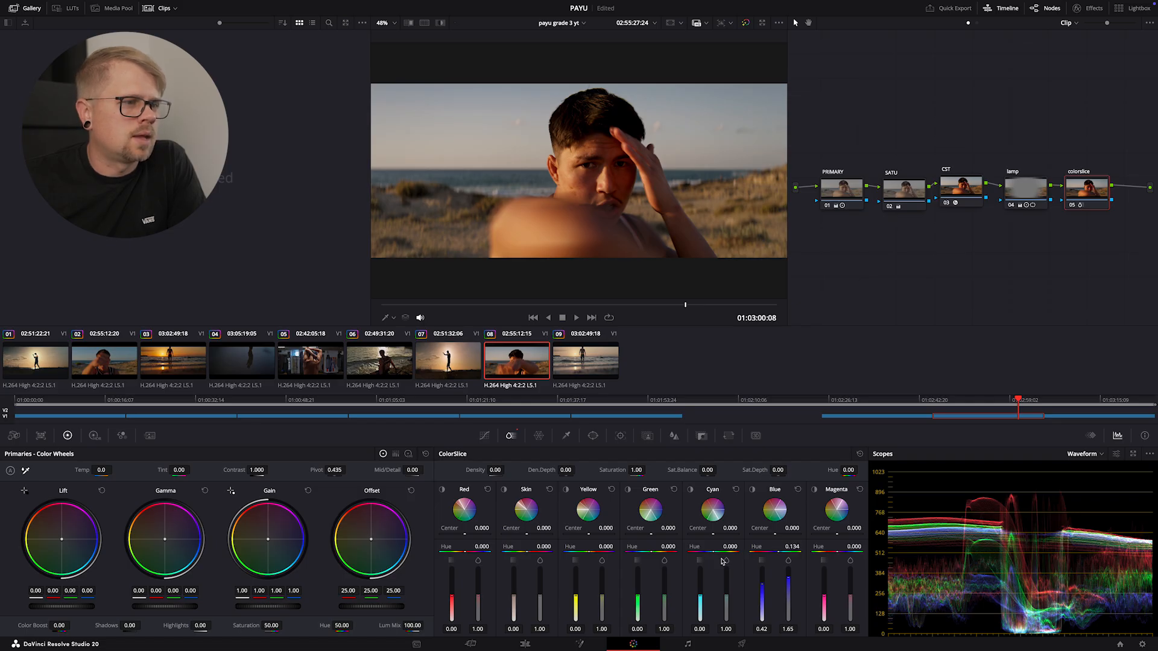
Step: Set the Cyan slice's saturation to 1.63, density to -0.21 and Hue to 0.070, and check the grade at 01:03:00:11
mouse_move(726, 603)
mouse_down()
mouse_move(726, 568)
mouse_move(726, 581)
mouse_up()
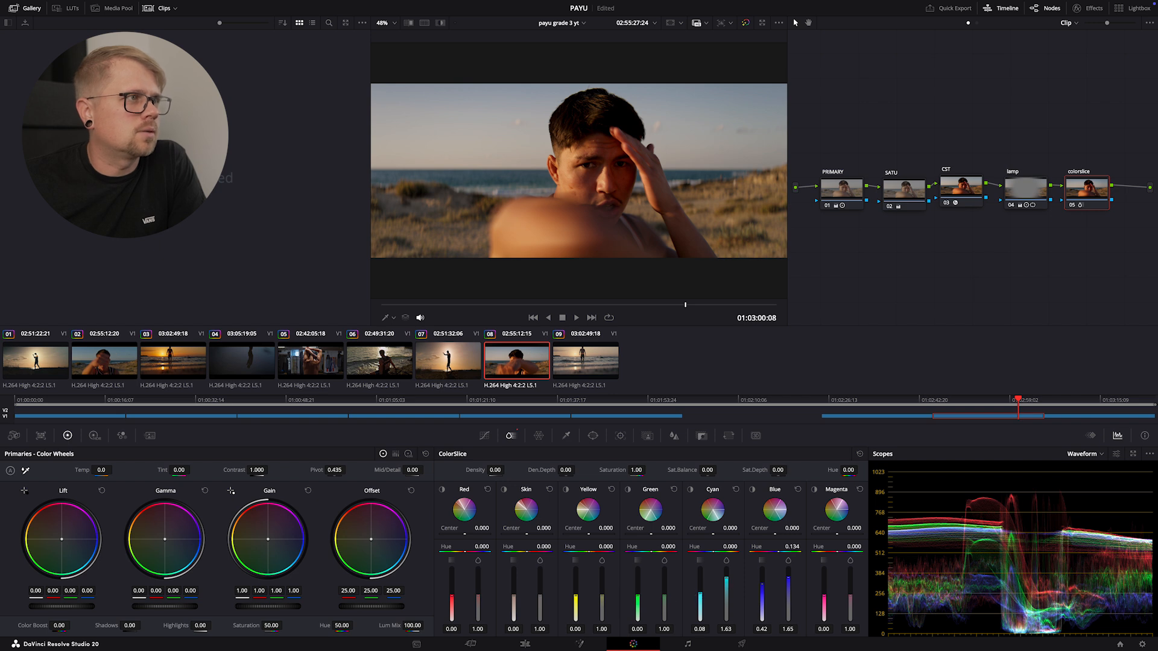
drag(699, 570, 699, 602)
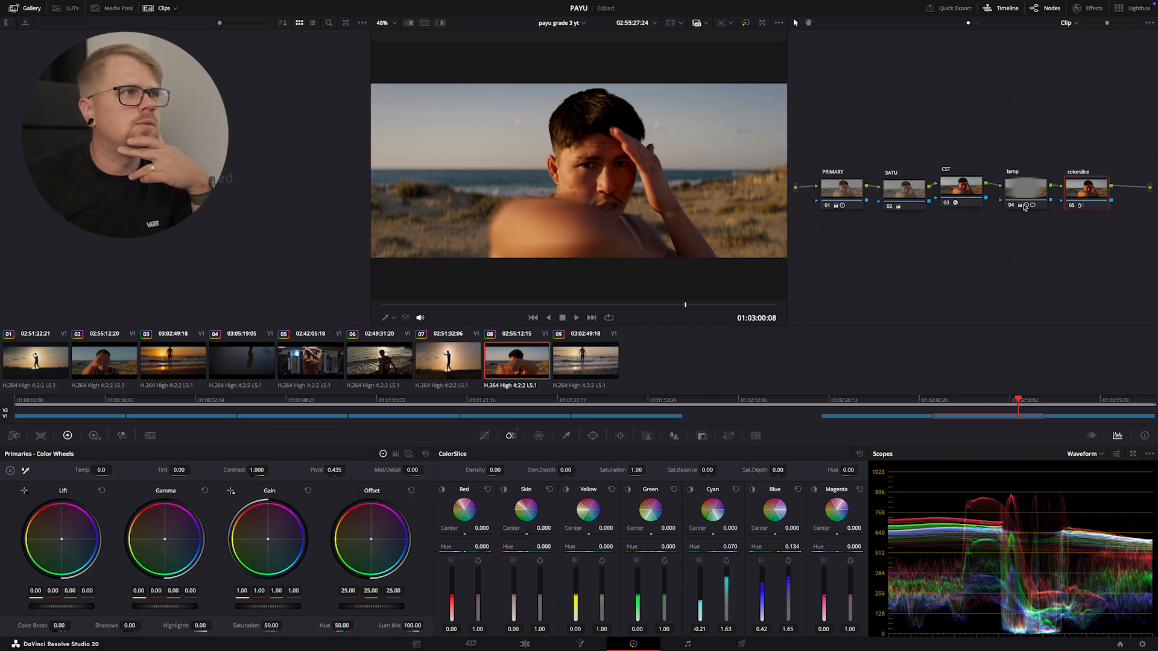
mouse_move(1025, 205)
drag(690, 305, 687, 306)
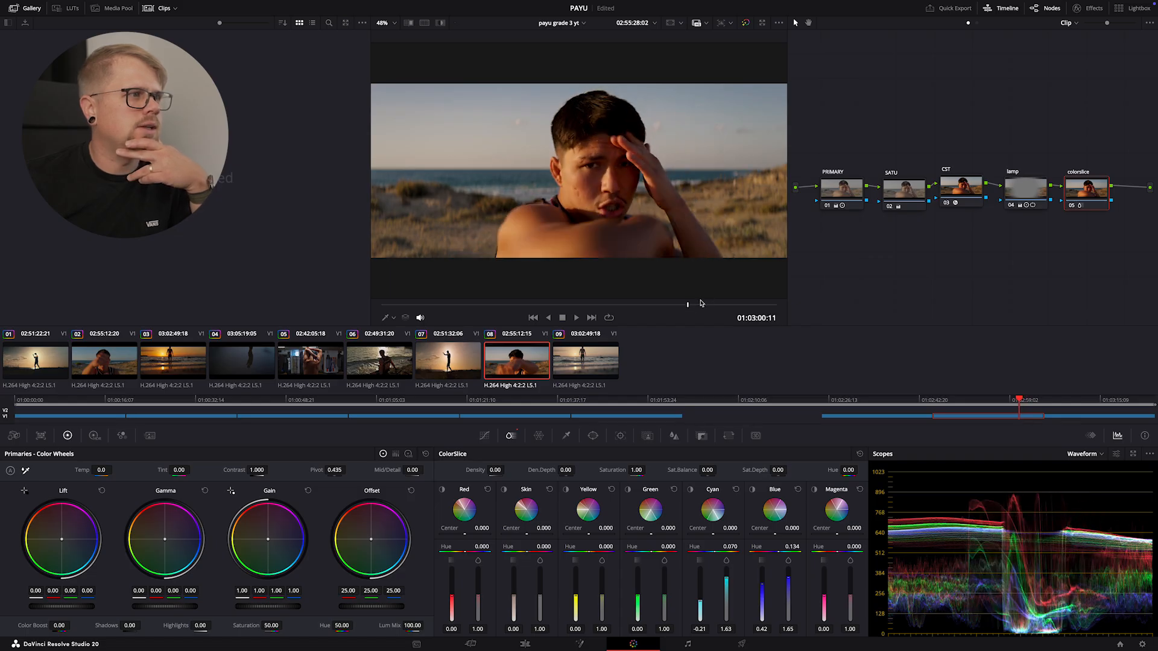
Step: Apply the PRIMARY, SATU, CST and lamp node grade to clip 09, and disable its lamp and SATU nodes
click(585, 366)
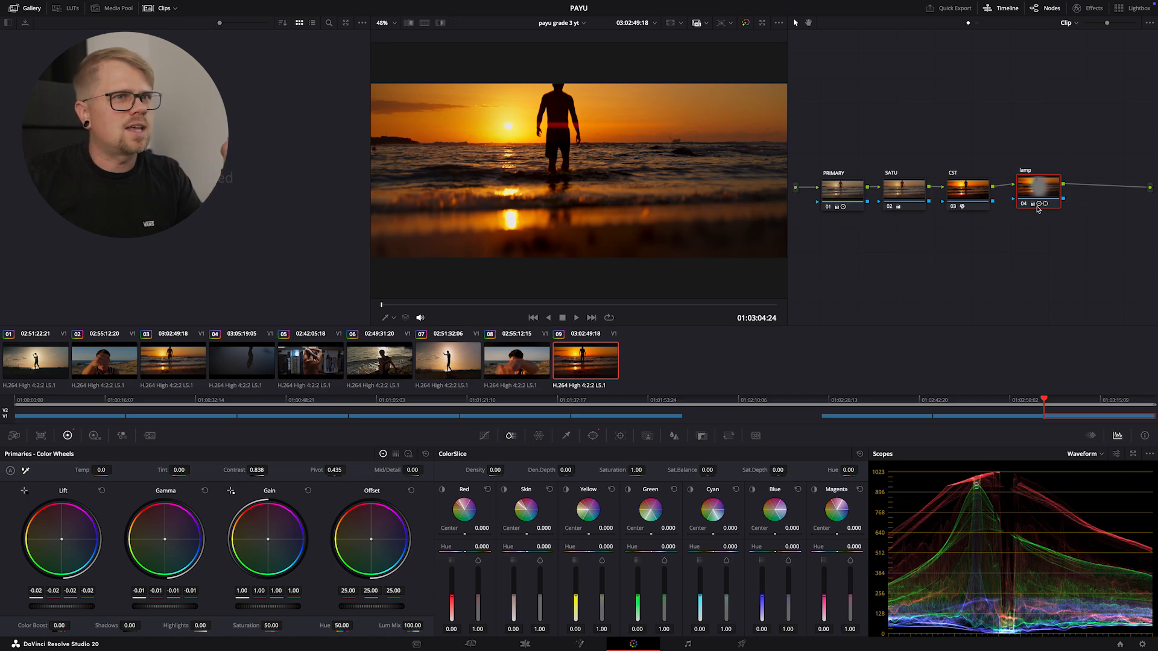
click(1023, 204)
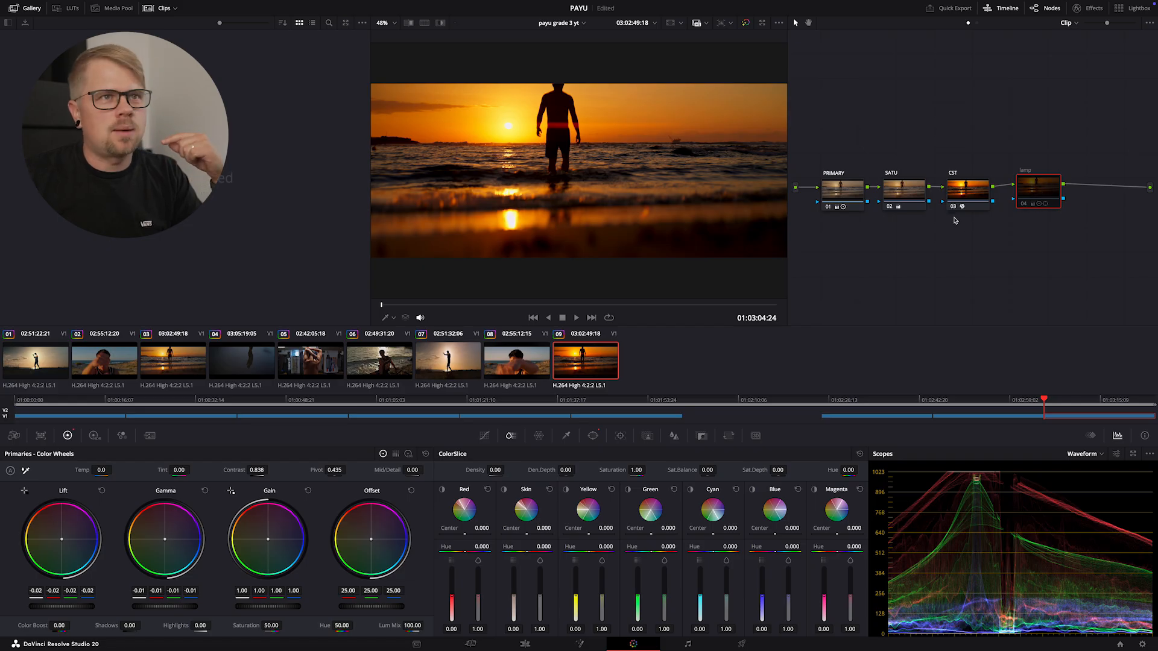
click(899, 199)
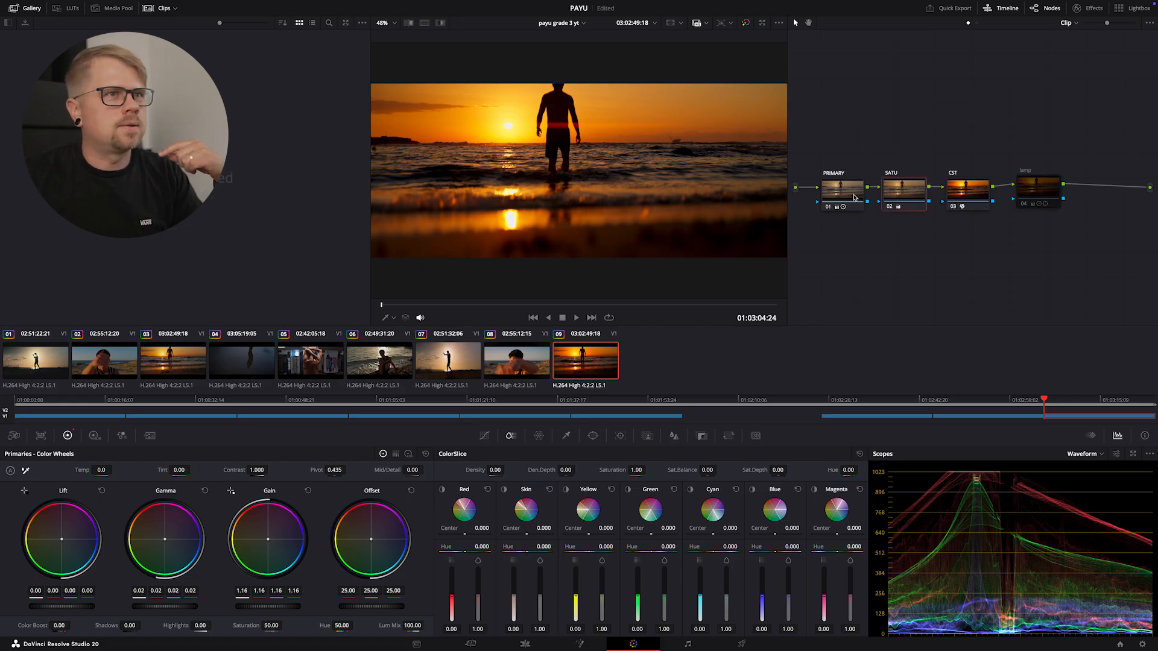
click(890, 208)
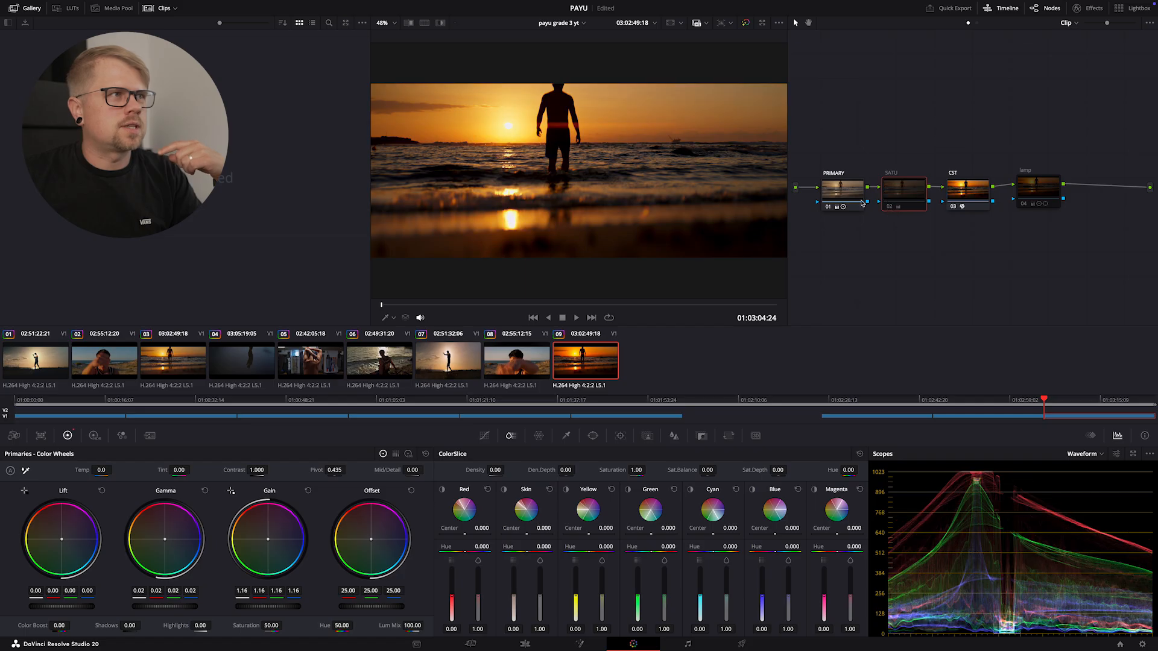
Step: In clip 09's PRIMARY node, set Temp to -550, Lift to -0.01, Gamma to -0.05 and Shadows to 16.50, and review the image full screen
click(842, 189)
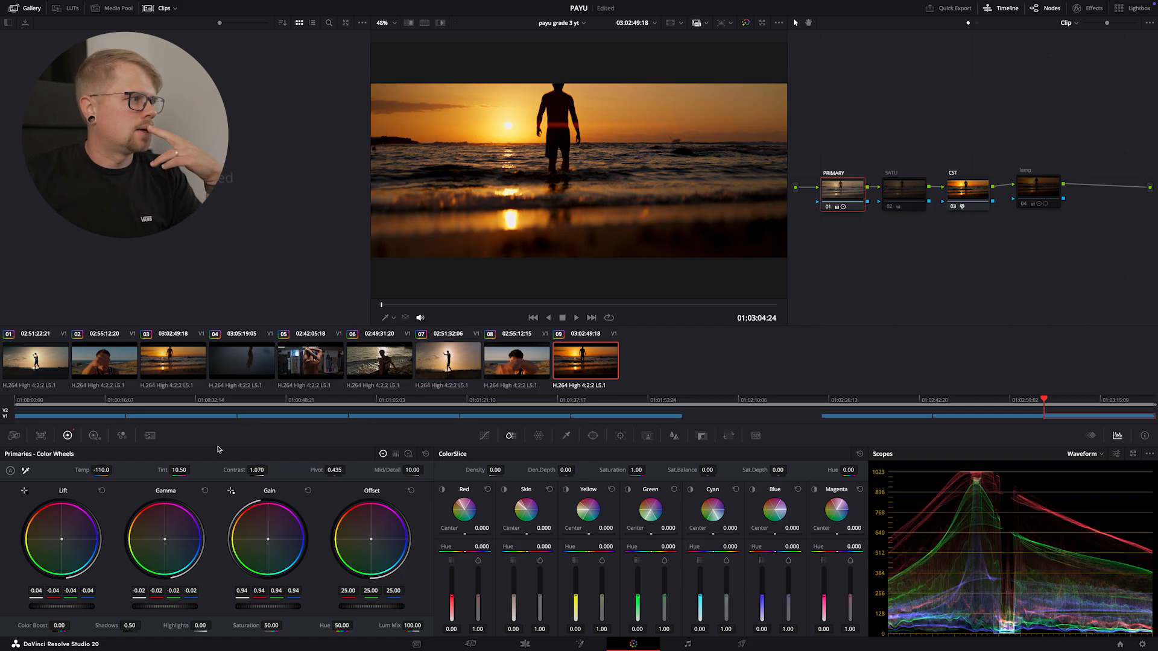
mouse_move(101, 469)
mouse_down()
mouse_move(72, 469)
mouse_move(115, 470)
mouse_up()
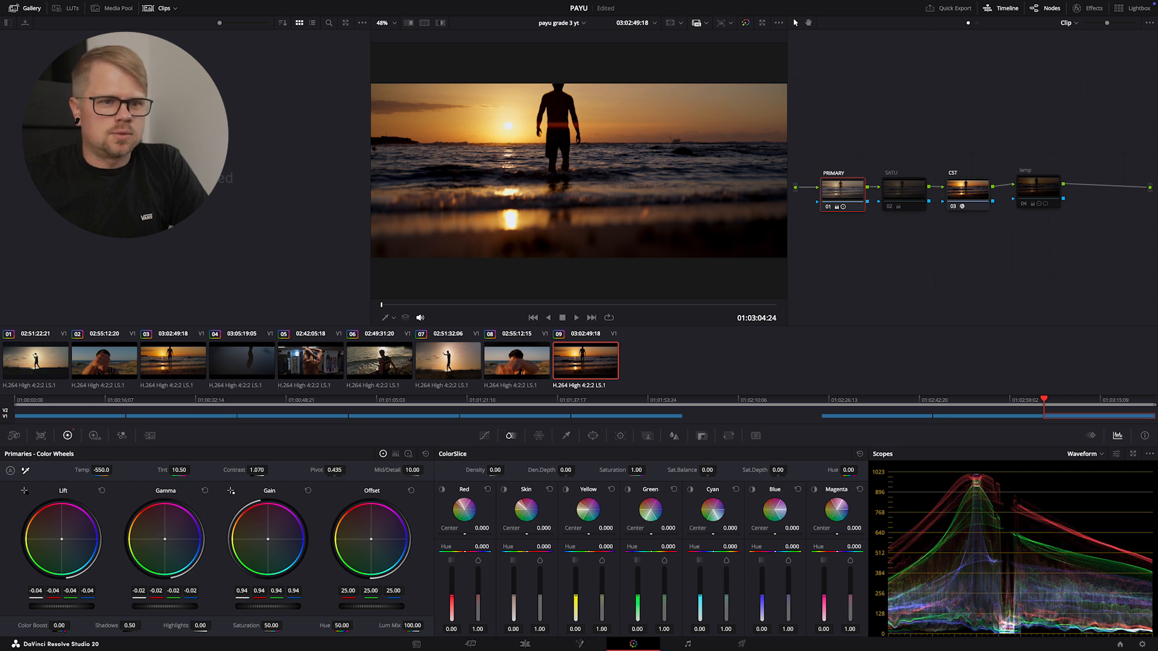
drag(61, 606, 71, 606)
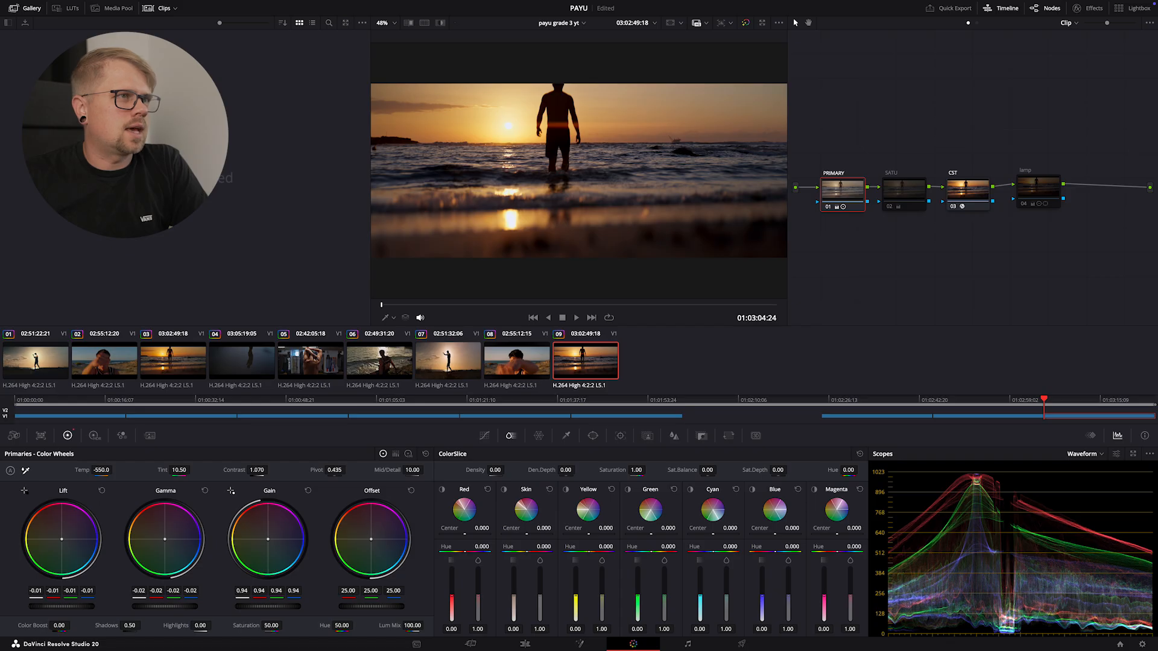
mouse_move(155, 607)
mouse_down()
mouse_move(132, 626)
mouse_move(142, 625)
mouse_up()
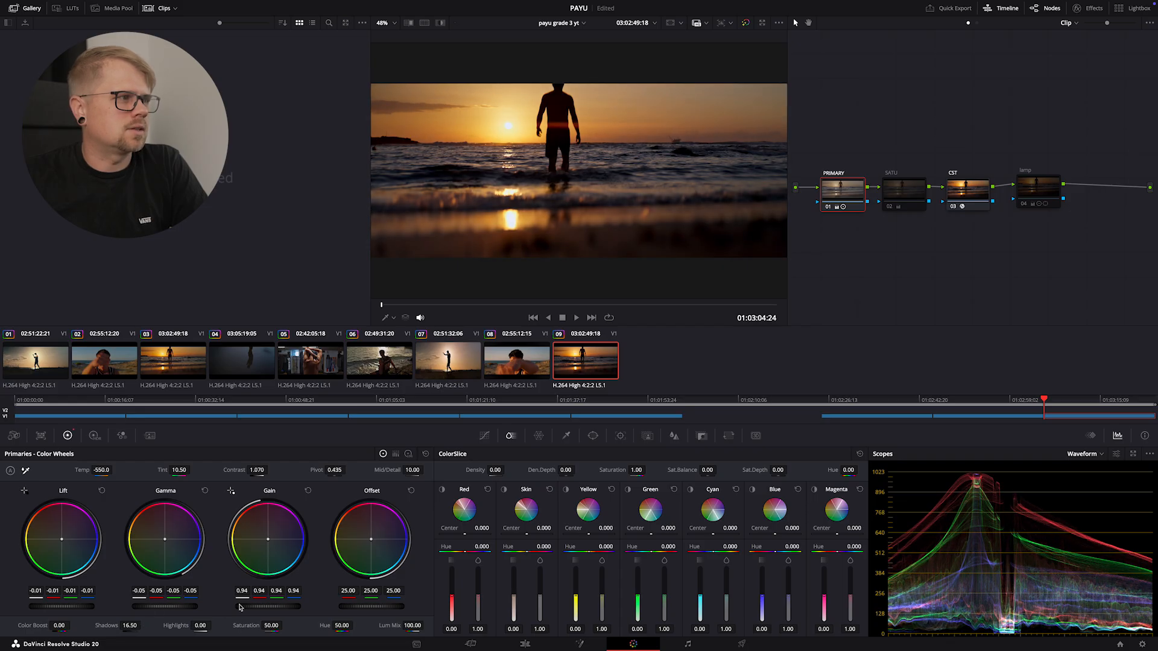
drag(257, 608, 259, 607)
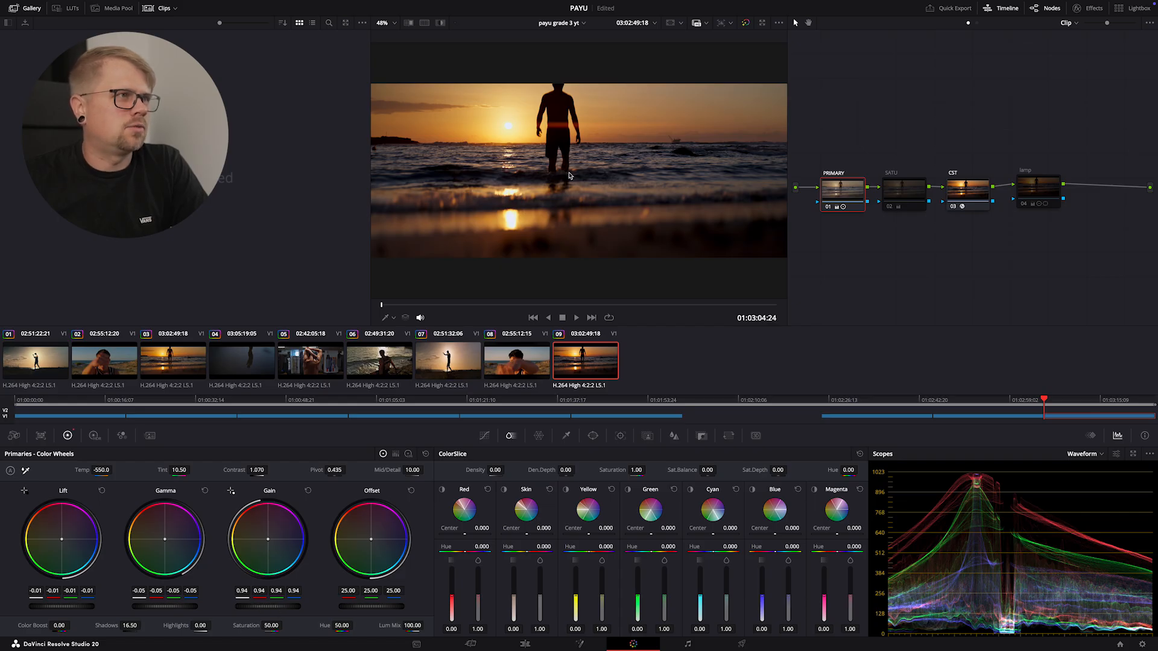
key(ctrl+f)
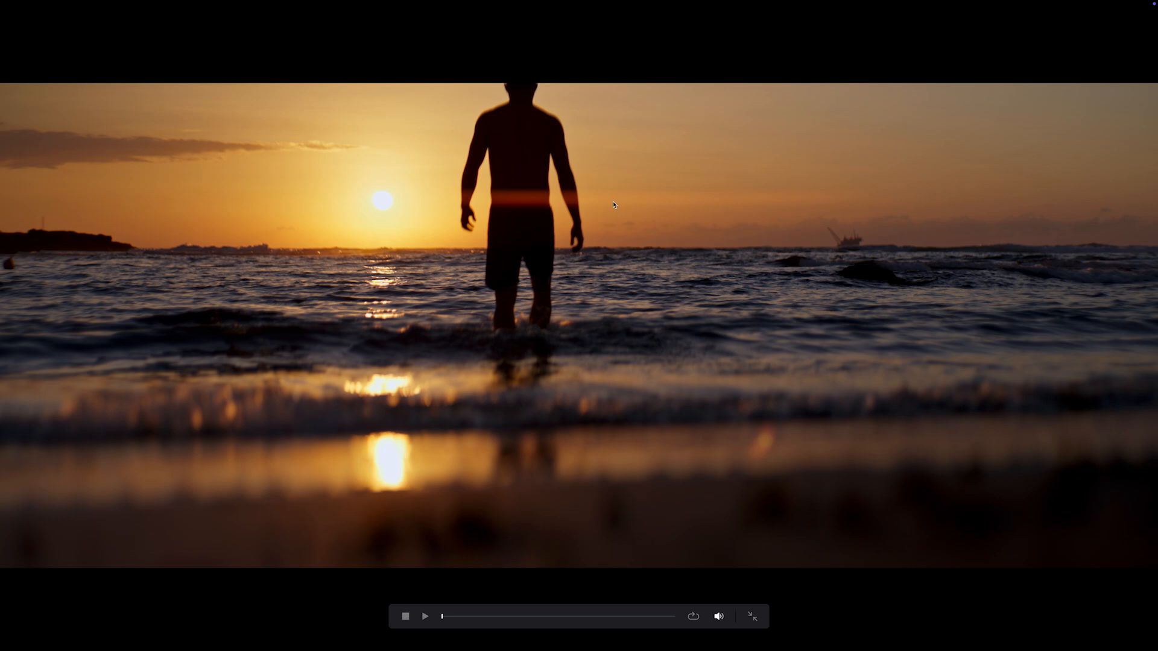
key(Escape)
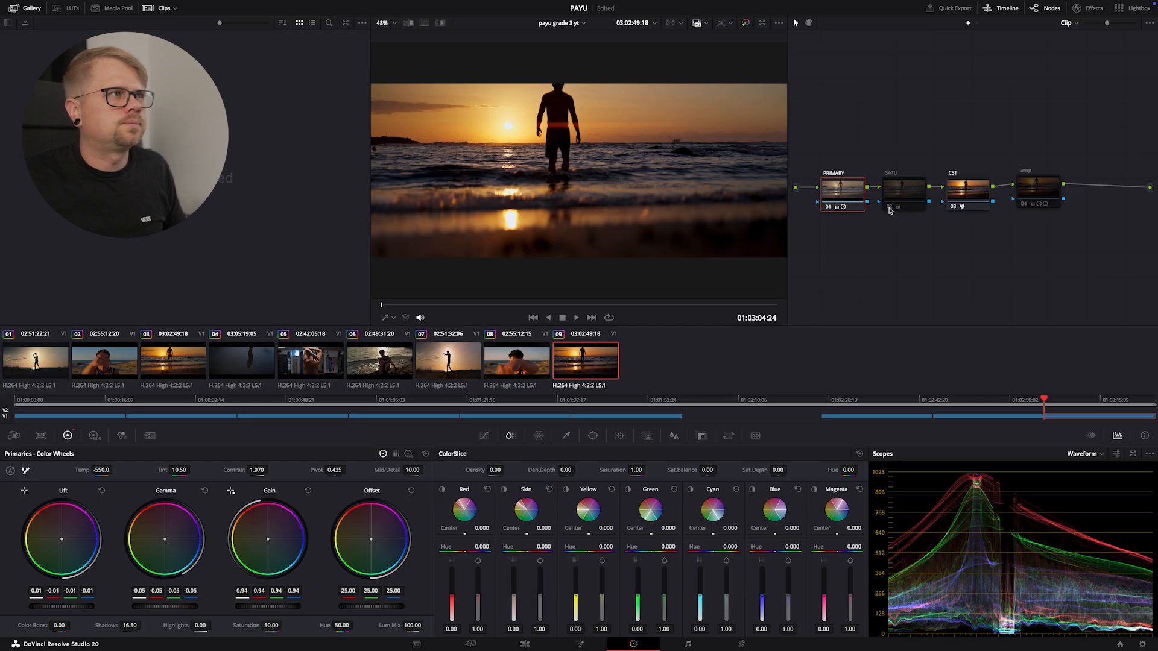
Step: Enable the SATU node, reset its Gamma to 0.00 and set its Gain to 1.04
click(889, 207)
click(904, 191)
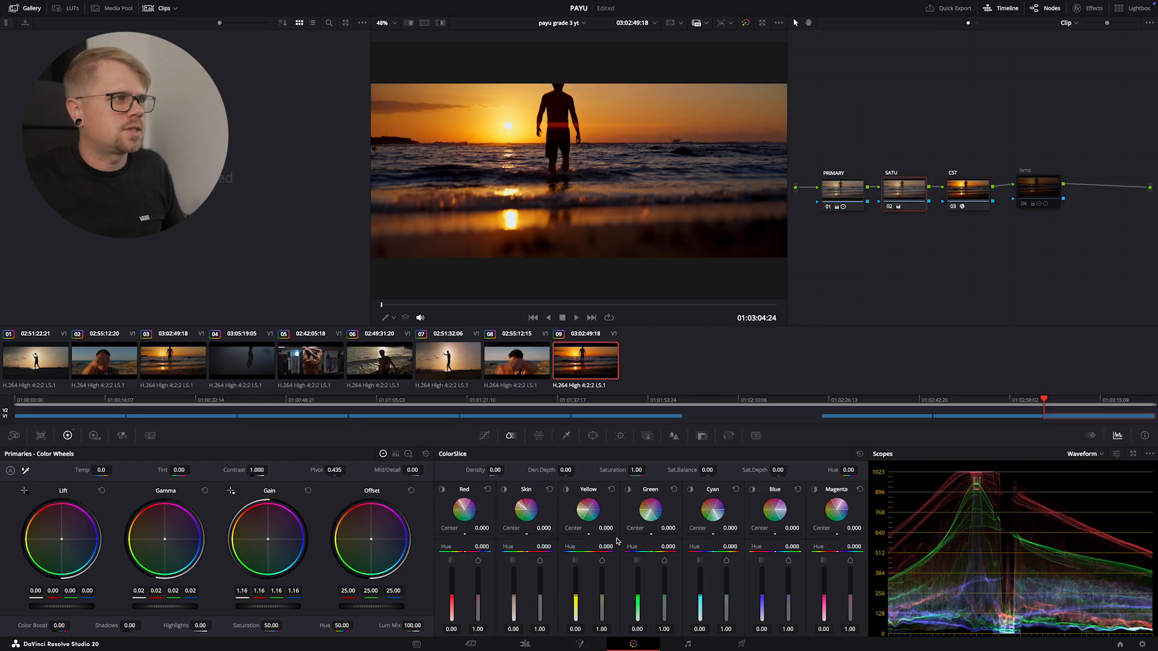
click(307, 490)
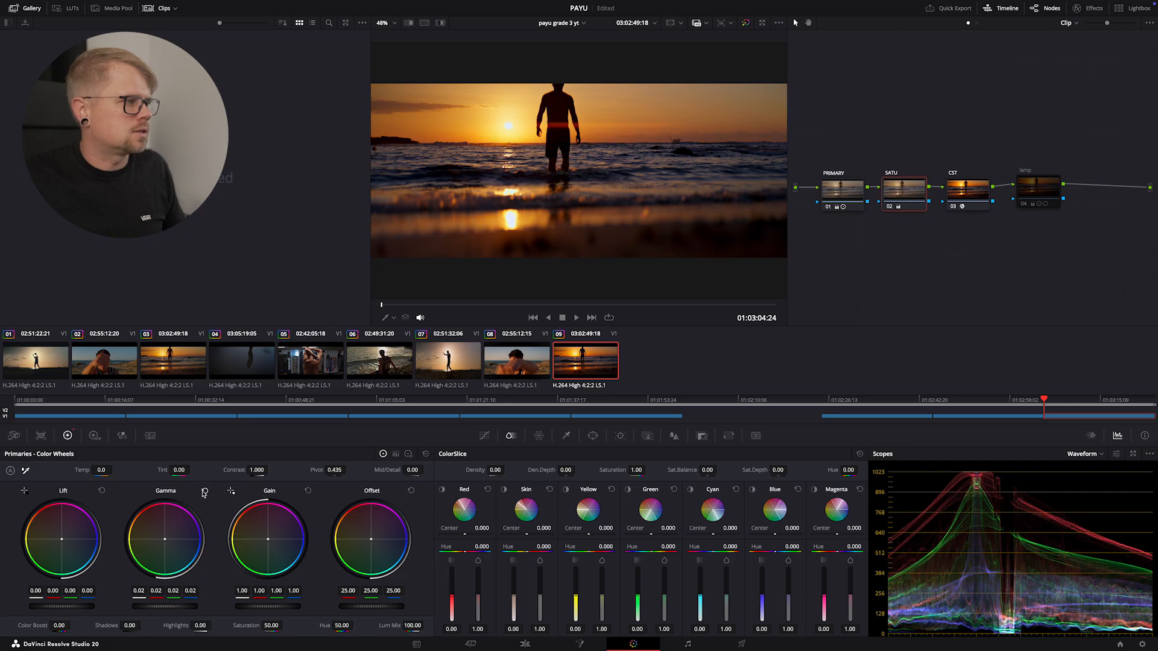
click(204, 492)
drag(270, 606, 293, 606)
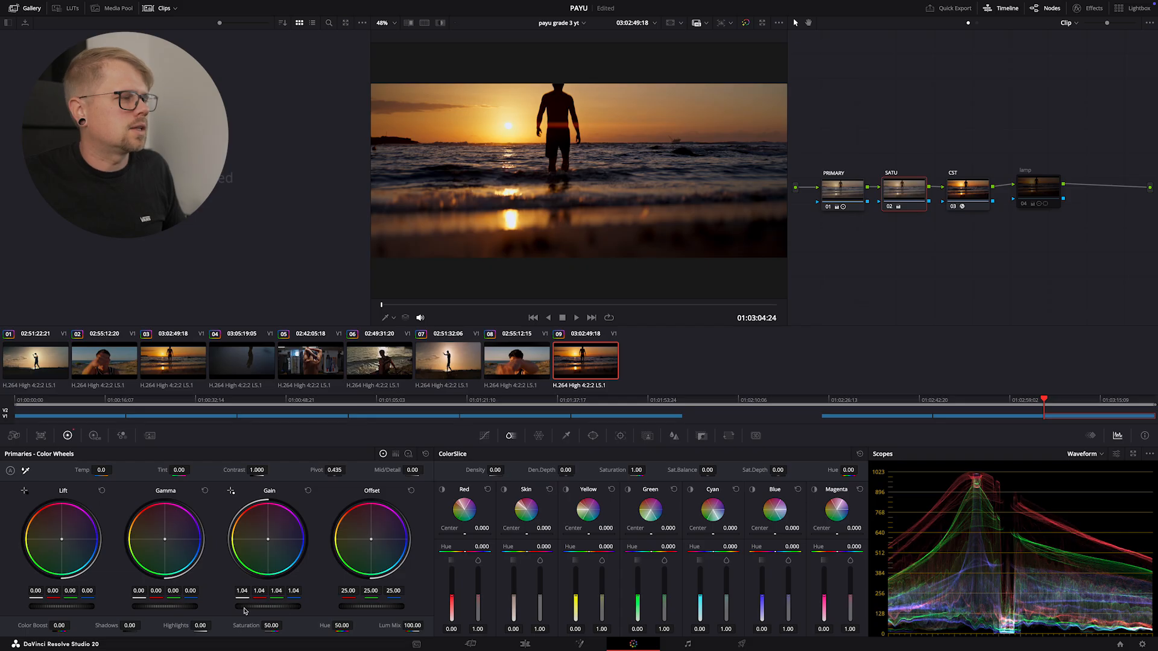
mouse_move(166, 606)
mouse_down()
mouse_move(177, 605)
mouse_move(163, 606)
mouse_up()
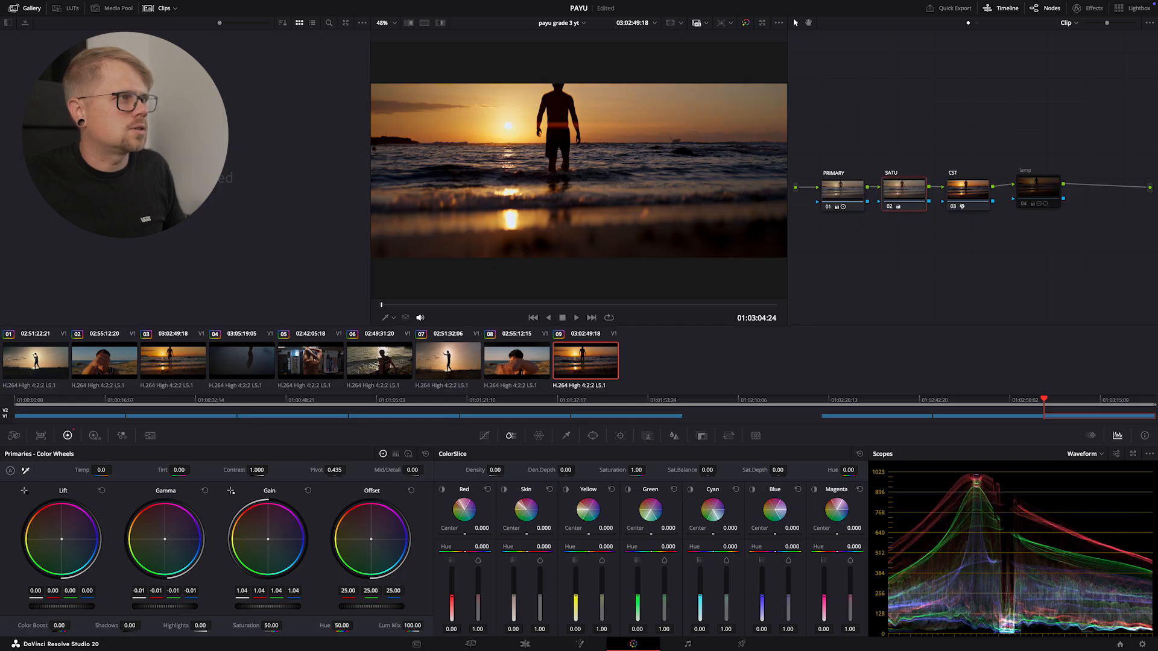
drag(164, 605, 169, 606)
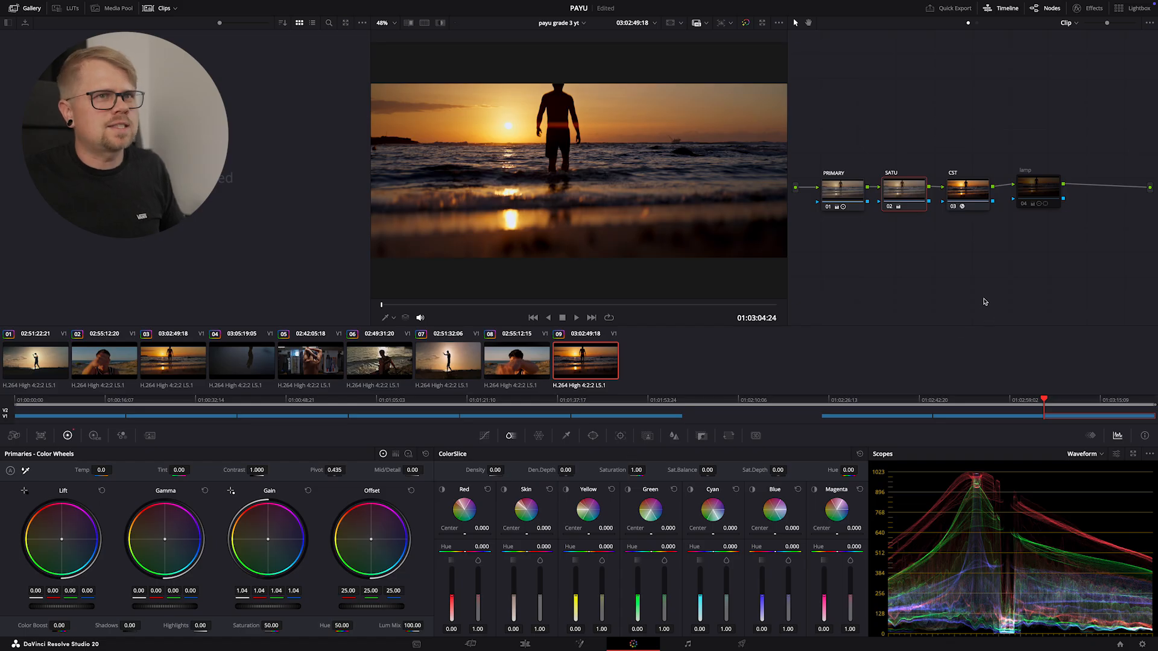
Step: Select the disabled lamp node and scrub clip 09 to 01:03:18:10 to check how far the man moves
click(1036, 194)
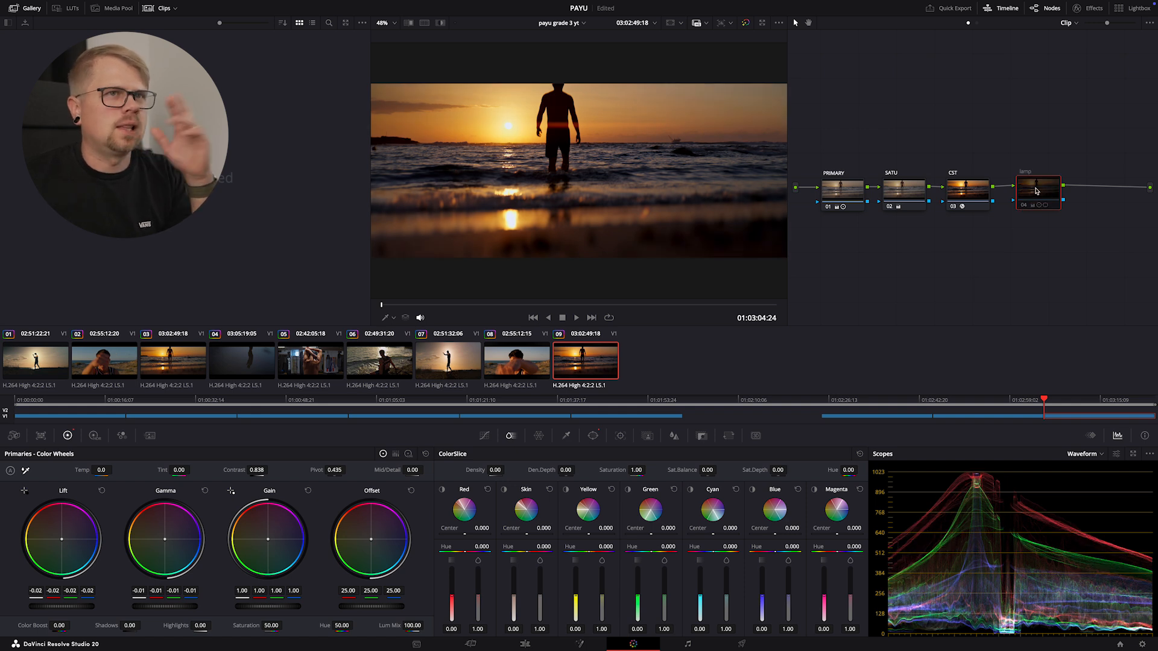
mouse_move(1036, 192)
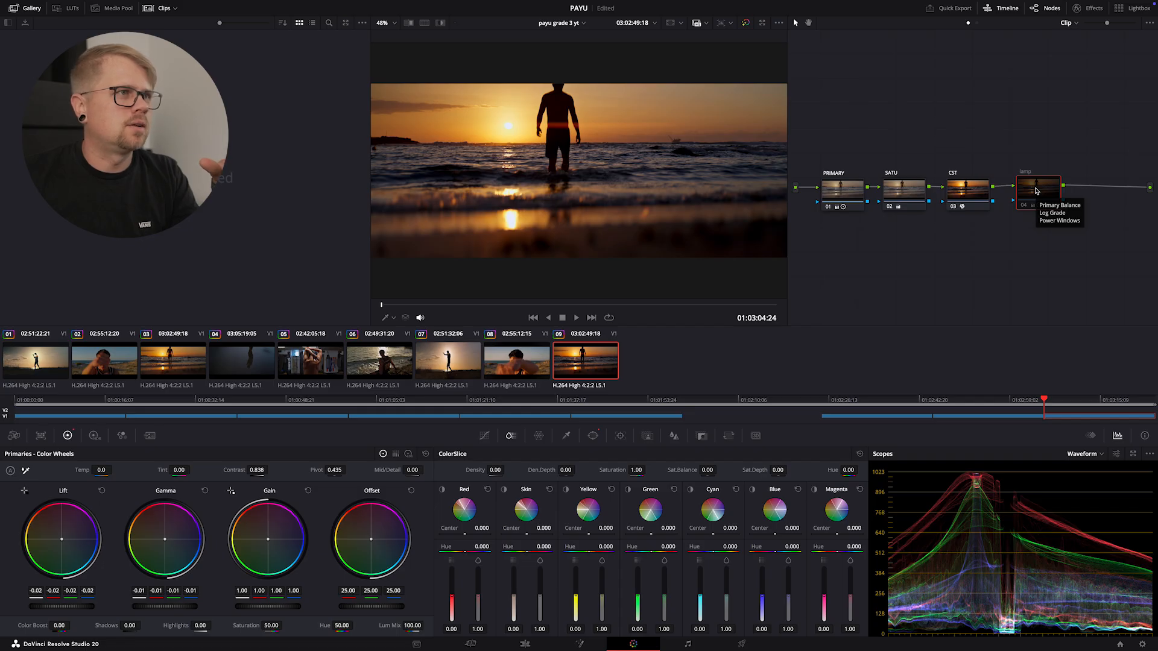
drag(472, 305, 646, 305)
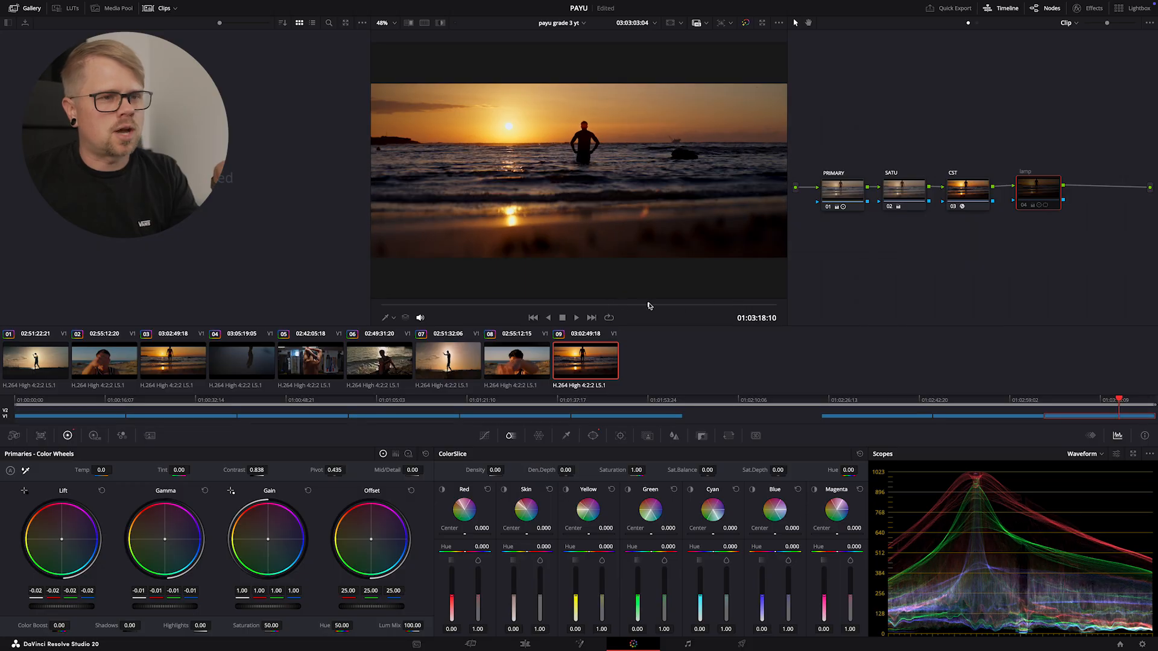